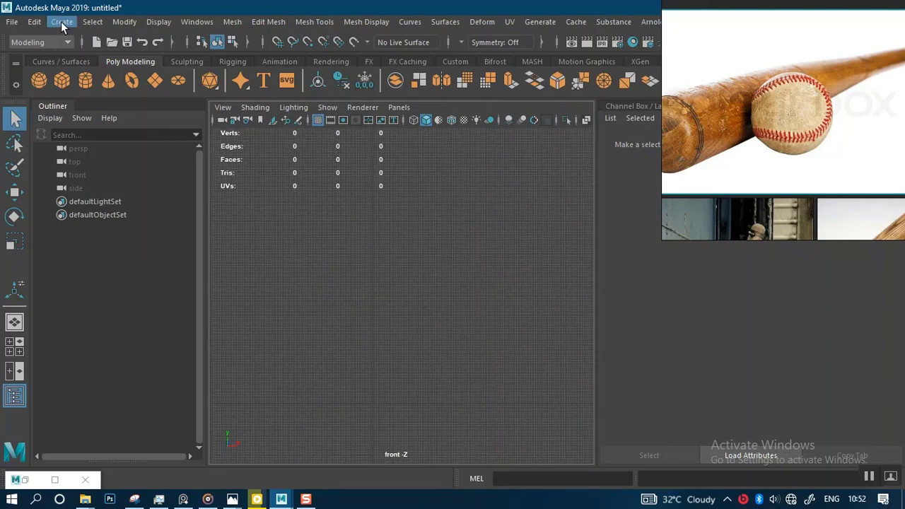
# Step: Create a polygon cube at the origin and scale it up uniformly as a size reference
pyautogui.click(62, 80)
pyautogui.keyDown('alt'); pyautogui.moveTo(396, 378); pyautogui.dragTo(453, 350, button='middle'); pyautogui.keyUp('alt')
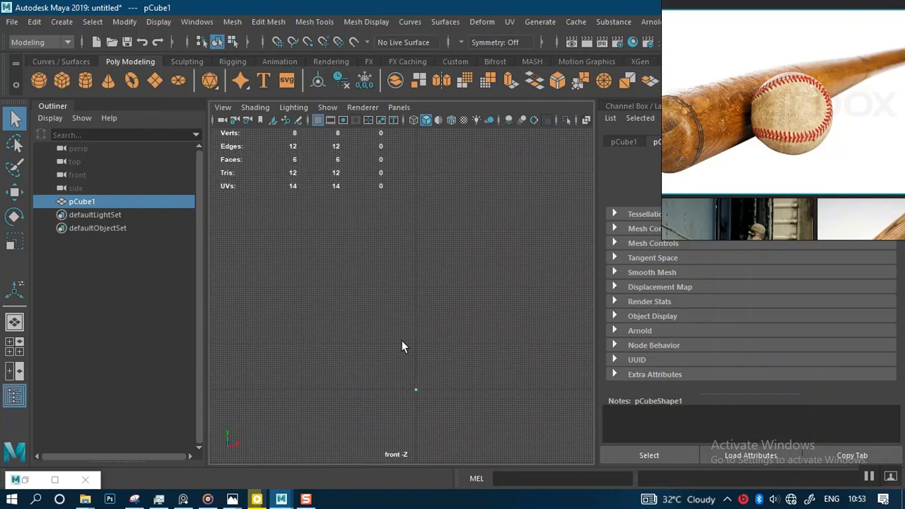
pyautogui.press('r')
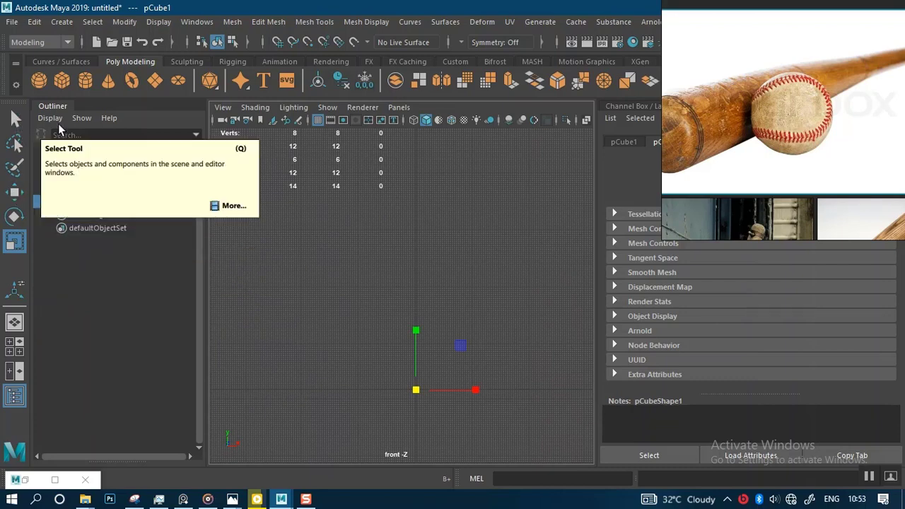
pyautogui.scroll(2, 467, 339)
pyautogui.keyDown('alt'); pyautogui.moveTo(446, 395); pyautogui.dragTo(434, 343, button='middle'); pyautogui.keyUp('alt')
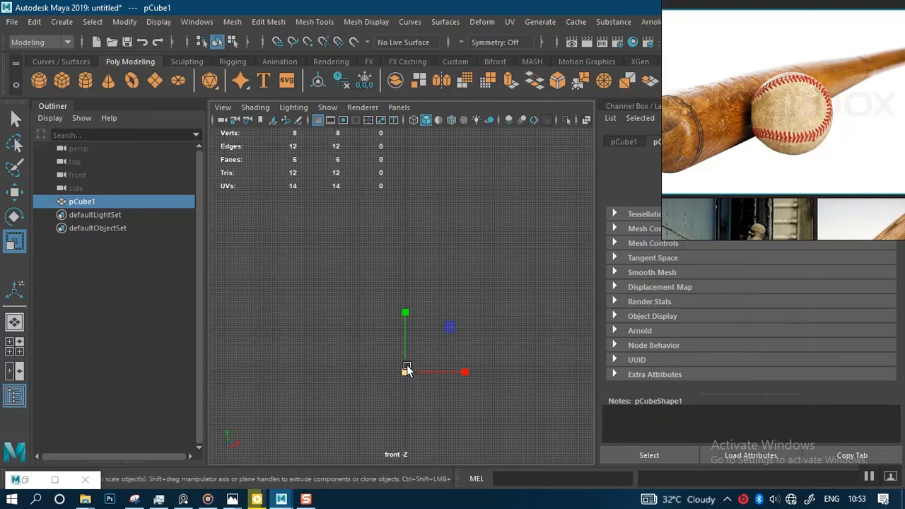
pyautogui.moveTo(406, 370); pyautogui.dragTo(451, 377)
pyautogui.scroll(-2, 440, 257)
pyautogui.keyDown('alt'); pyautogui.moveTo(441, 200); pyautogui.dragTo(445, 297, button='middle'); pyautogui.keyUp('alt')
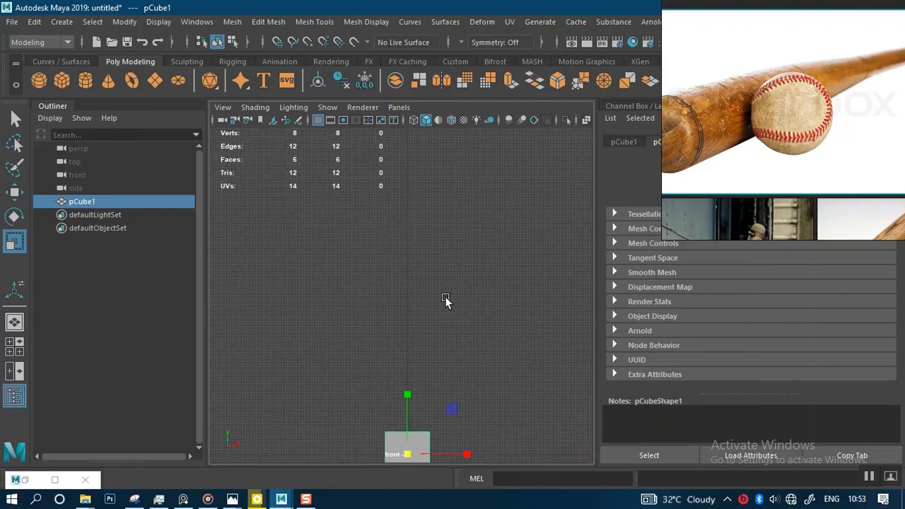
pyautogui.scroll(-4, 444, 296)
pyautogui.keyDown('alt'); pyautogui.moveTo(396, 222); pyautogui.dragTo(394, 284, button='middle'); pyautogui.keyUp('alt')
pyautogui.scroll(-1, 394, 285)
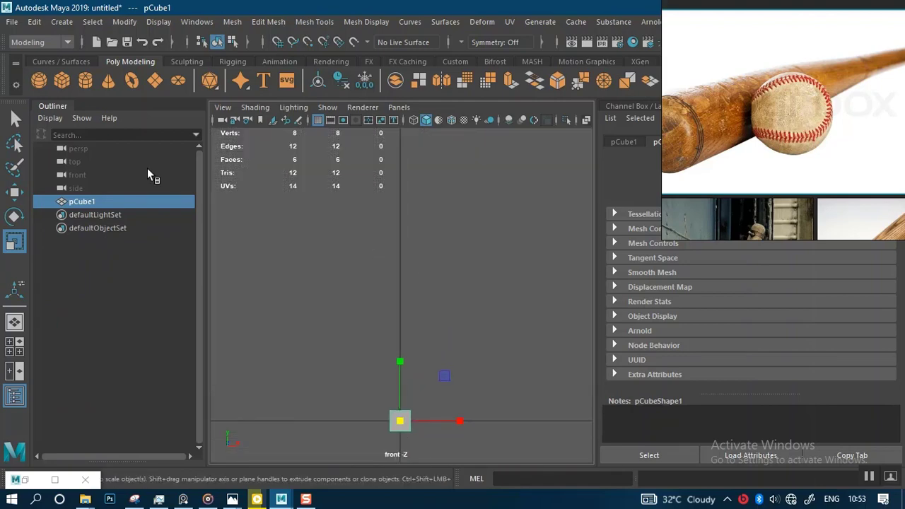
# Step: Add a vertical distance measurement about 341.5 units long beside the cube in the front view using the Distance Tool
pyautogui.click(56, 23)
pyautogui.moveTo(102, 241)
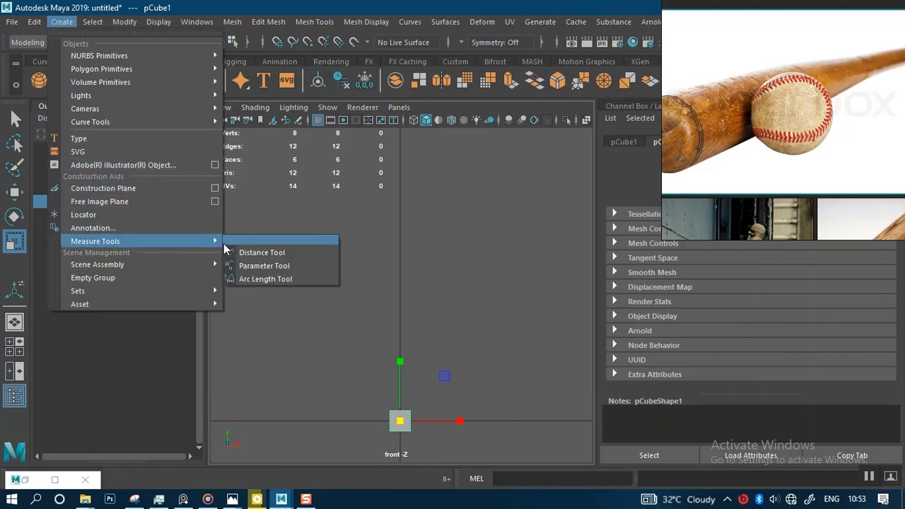
pyautogui.click(259, 252)
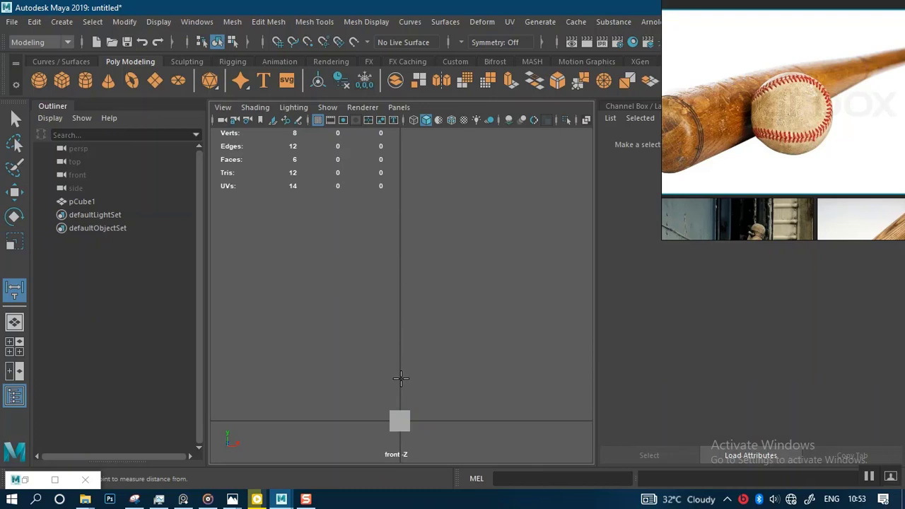
pyautogui.click(434, 417)
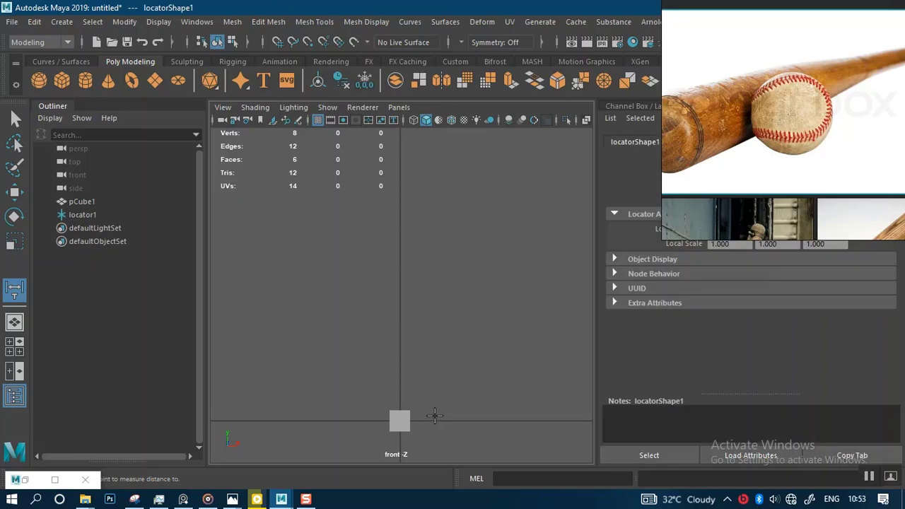
pyautogui.click(440, 138)
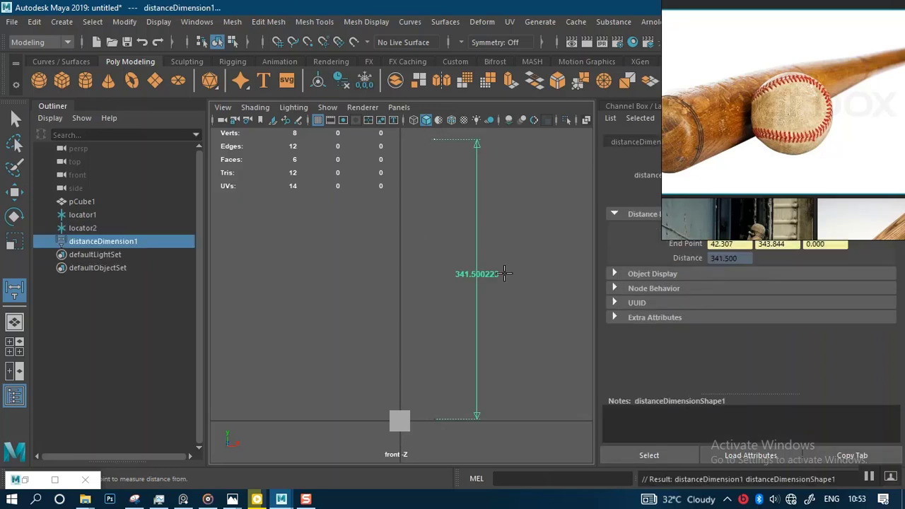
pyautogui.keyDown('alt'); pyautogui.moveTo(501, 290); pyautogui.dragTo(471, 296, button='middle'); pyautogui.keyUp('alt')
pyautogui.scroll(2, 467, 302)
pyautogui.scroll(-2, 465, 308)
pyautogui.scroll(2, 464, 304)
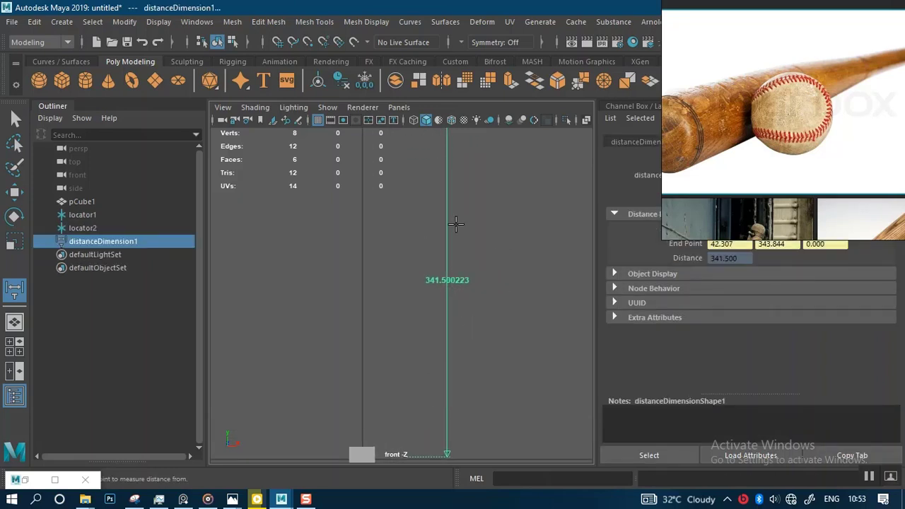
pyautogui.scroll(-2, 432, 201)
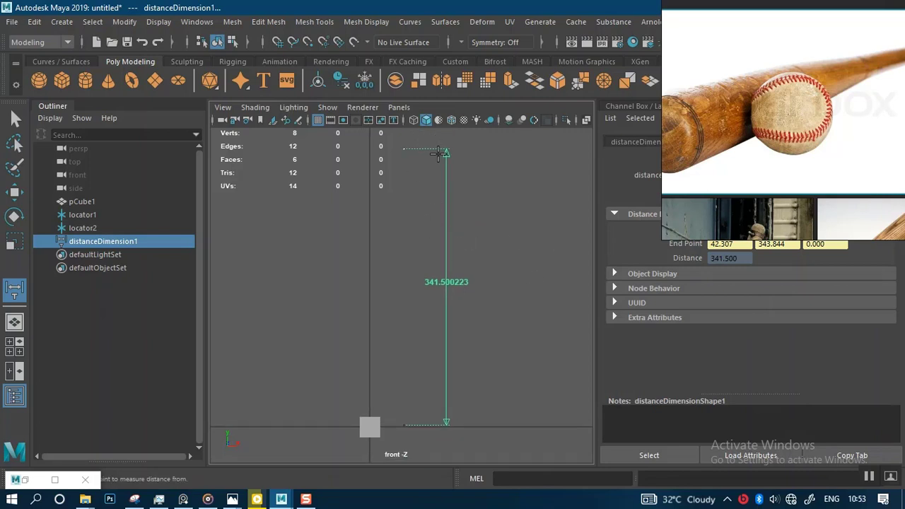
# Step: Move the upper locator straight down to shorten the distance measurement to about 82.4 units
pyautogui.click(16, 120)
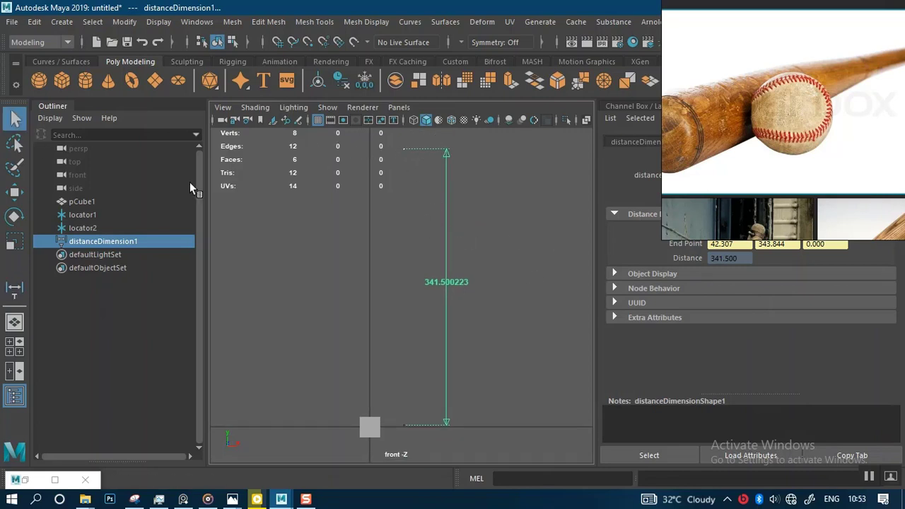
pyautogui.click(93, 214)
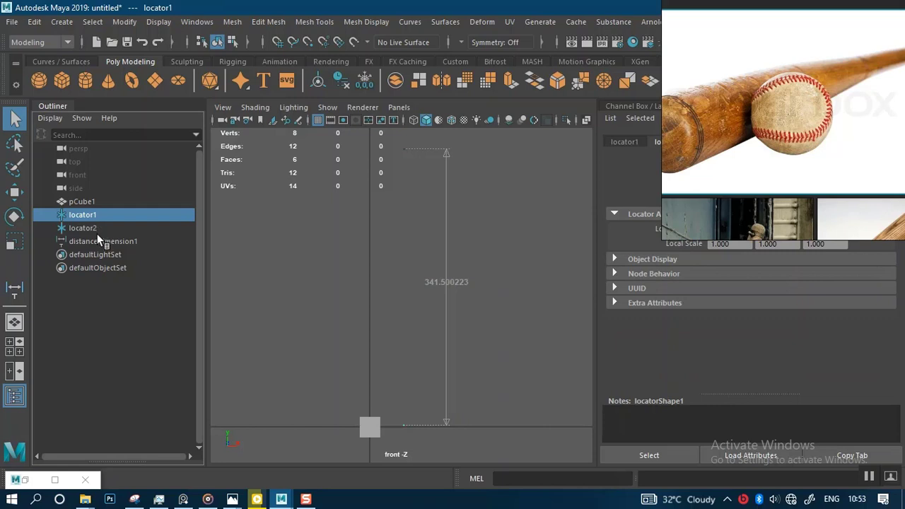
pyautogui.click(96, 229)
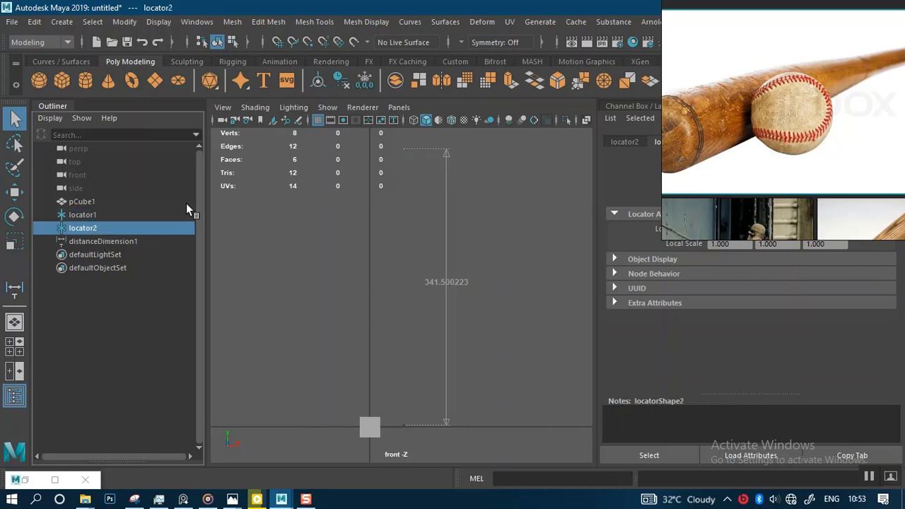
pyautogui.click(15, 192)
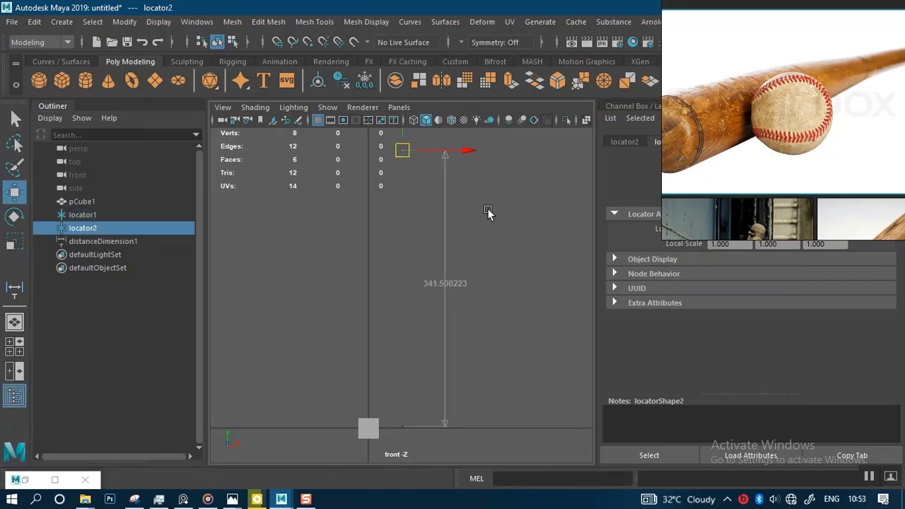
pyautogui.keyDown('alt'); pyautogui.moveTo(488, 212); pyautogui.dragTo(487, 216, button='middle'); pyautogui.keyUp('alt')
pyautogui.moveTo(404, 139); pyautogui.dragTo(406, 334)
pyautogui.keyDown('alt'); pyautogui.moveTo(478, 342); pyautogui.dragTo(487, 231, button='middle'); pyautogui.keyUp('alt')
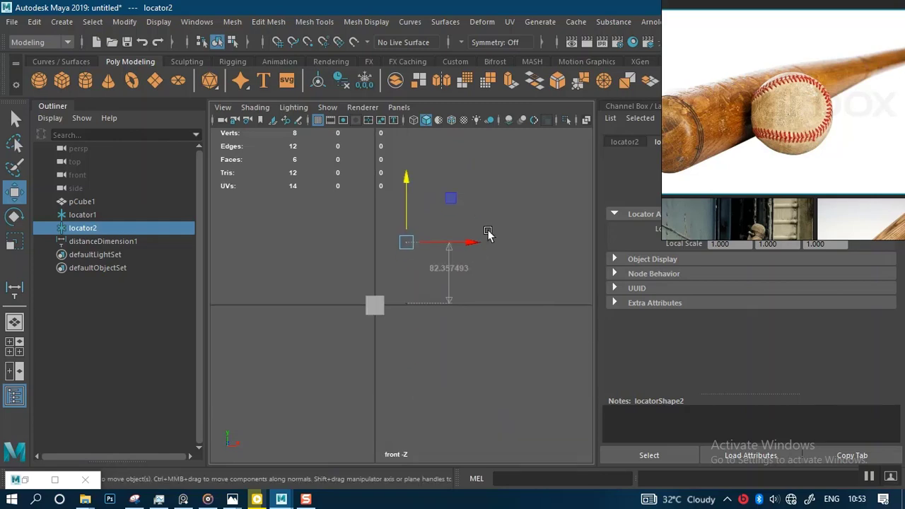
# Step: Raise the upper locator slightly to extend the distance measurement to about 86.5 units
pyautogui.scroll(5, 485, 256)
pyautogui.keyDown('alt'); pyautogui.moveTo(483, 290); pyautogui.dragTo(465, 402, button='middle'); pyautogui.keyUp('alt')
pyautogui.moveTo(410, 215); pyautogui.dragTo(412, 198)
pyautogui.keyDown('alt'); pyautogui.moveTo(526, 315); pyautogui.dragTo(491, 306, button='right'); pyautogui.keyUp('alt')
pyautogui.keyDown('alt'); pyautogui.moveTo(500, 311); pyautogui.dragTo(508, 241, button='middle'); pyautogui.keyUp('alt')
pyautogui.keyDown('alt'); pyautogui.moveTo(508, 240); pyautogui.dragTo(440, 345, button='right'); pyautogui.keyUp('alt')
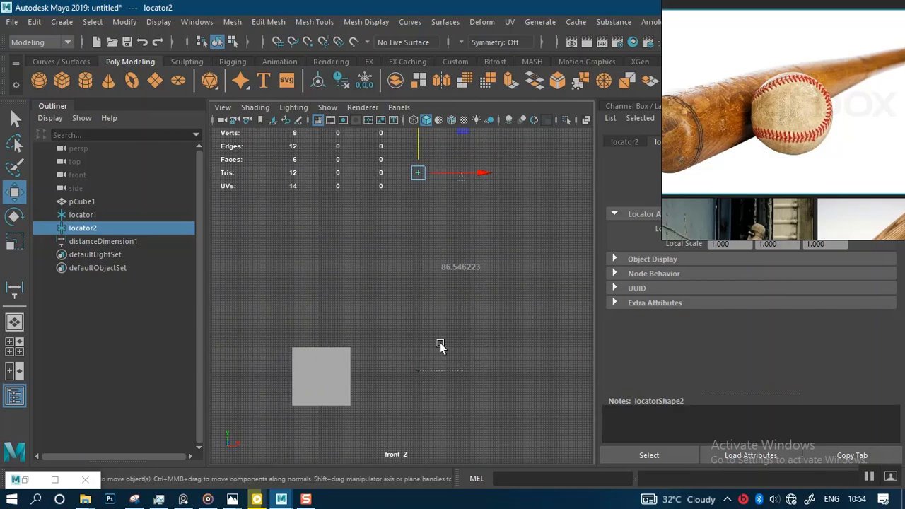
# Step: Delete the reference cube and hide the grid in the front view
pyautogui.click(335, 362)
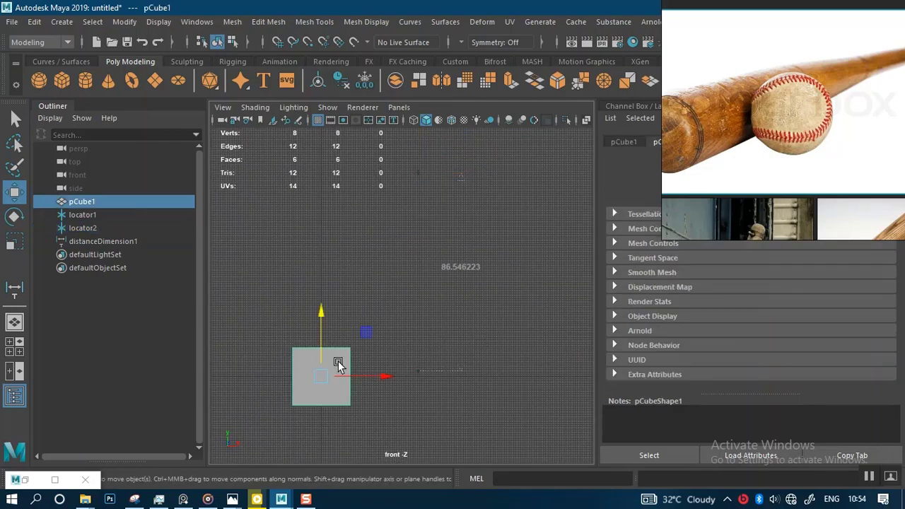
pyautogui.press('Delete')
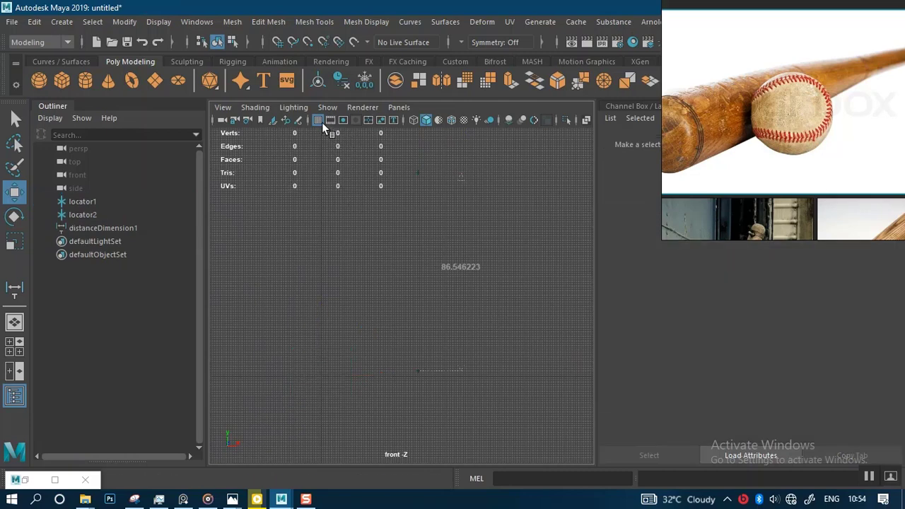
pyautogui.click(318, 119)
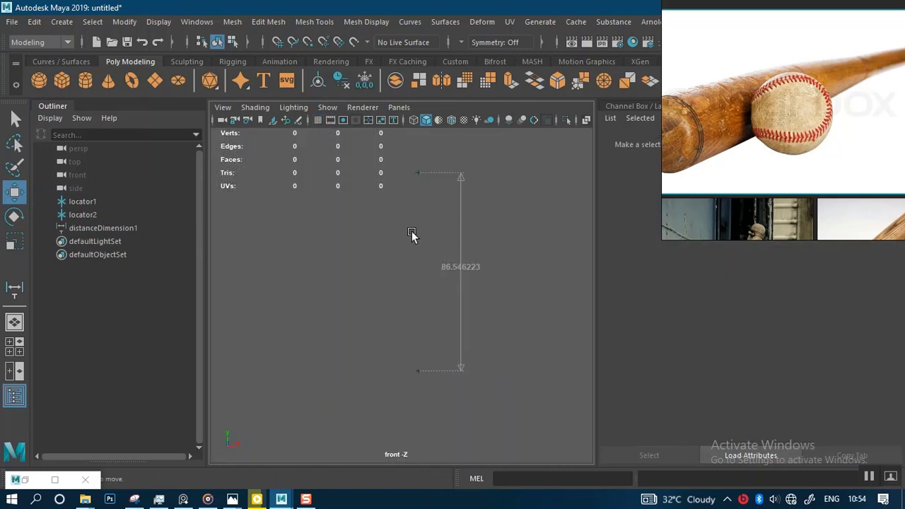
pyautogui.scroll(-5, 426, 279)
pyautogui.keyDown('alt'); pyautogui.moveTo(425, 273); pyautogui.dragTo(393, 294, button='middle'); pyautogui.keyUp('alt')
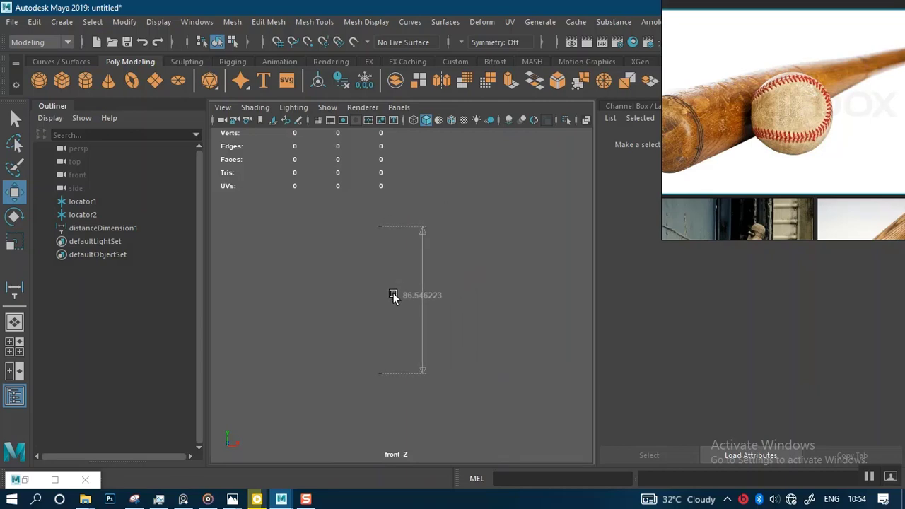
# Step: View the measurement in perspective, check the recommended bat length chart in Photos, and return to Maya
pyautogui.press('space')
pyautogui.press('space')
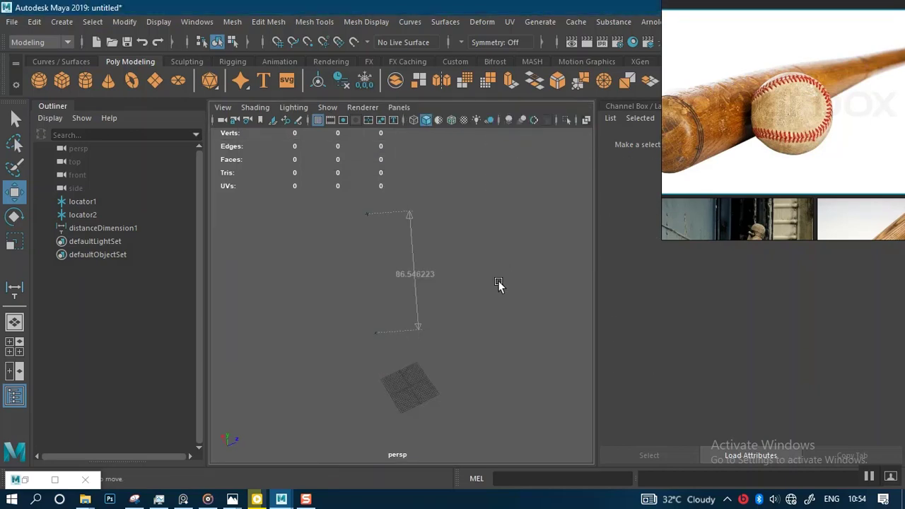
pyautogui.keyDown('alt'); pyautogui.moveTo(498, 283); pyautogui.dragTo(469, 297); pyautogui.keyUp('alt')
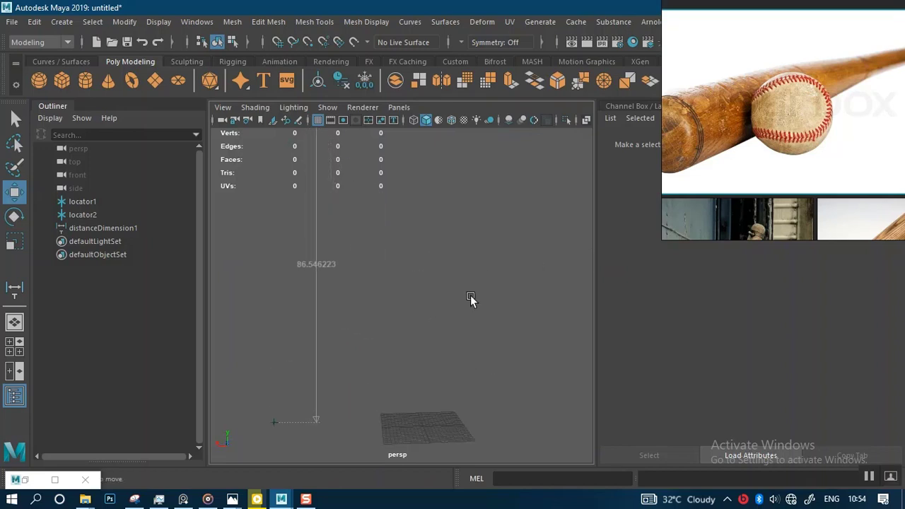
pyautogui.moveTo(237, 494)
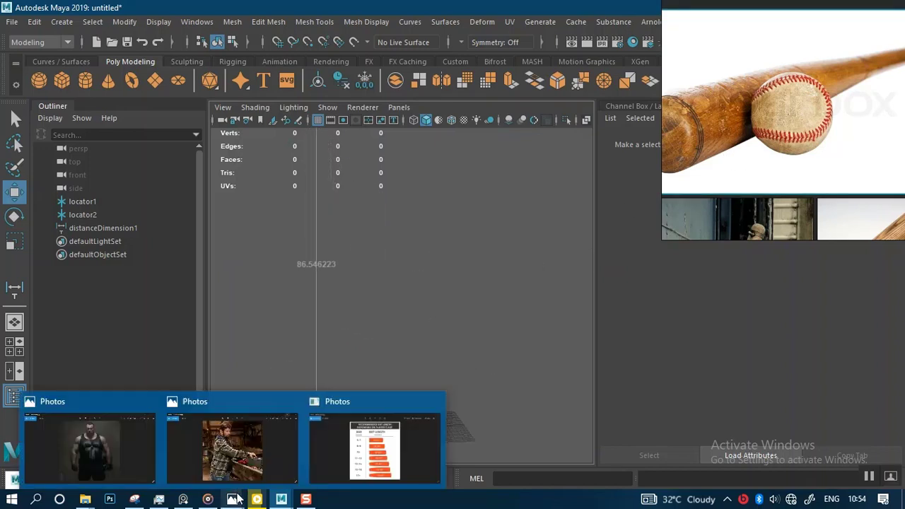
pyautogui.click(370, 462)
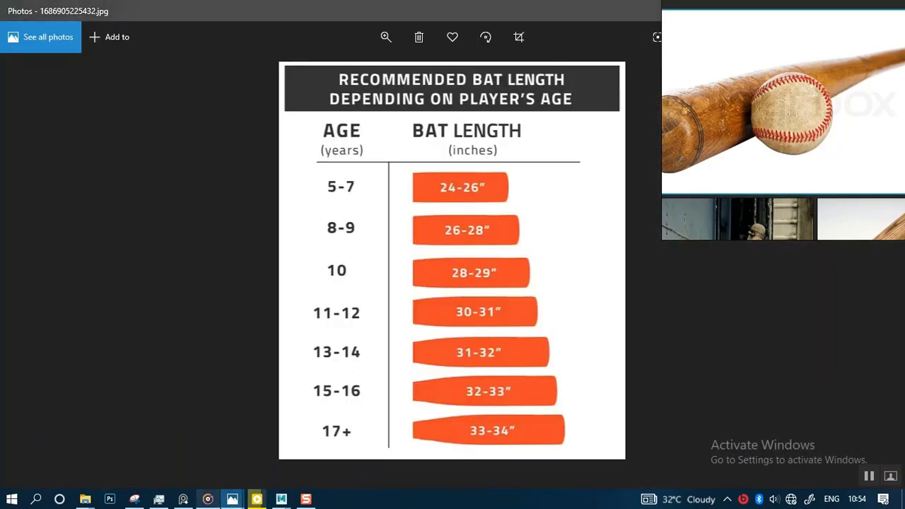
pyautogui.moveTo(281, 500)
pyautogui.click(349, 463)
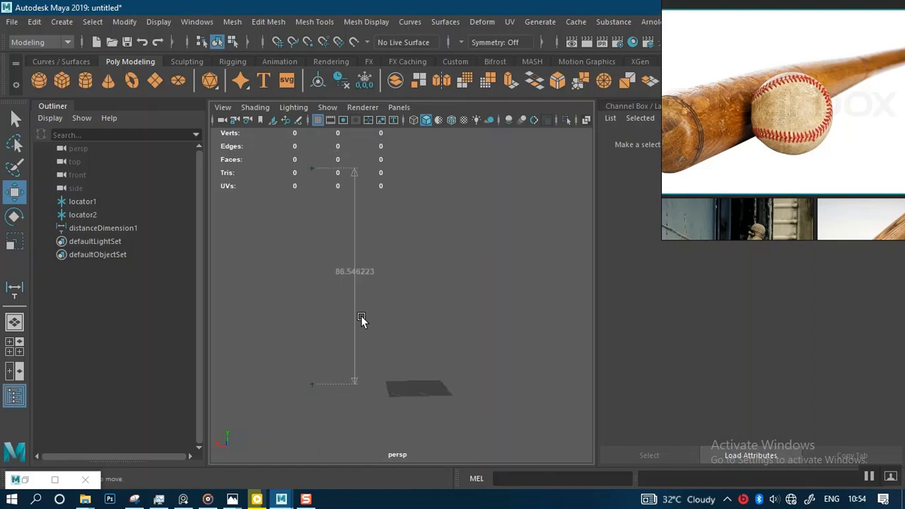
# Step: Create a polygon cylinder at the origin and display it in the full-size top view
pyautogui.keyDown('alt'); pyautogui.moveTo(359, 319); pyautogui.dragTo(379, 350, button='middle'); pyautogui.keyUp('alt')
pyautogui.scroll(2, 358, 349)
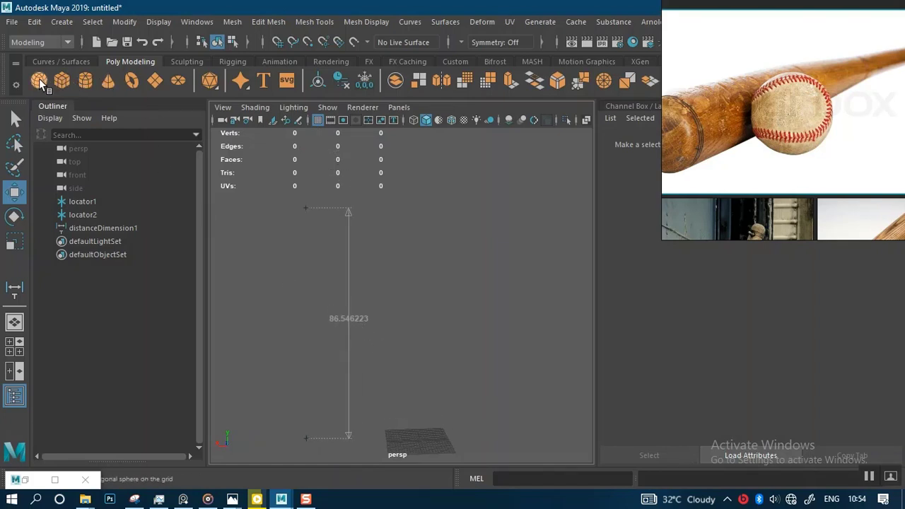
pyautogui.click(85, 81)
pyautogui.scroll(3, 461, 328)
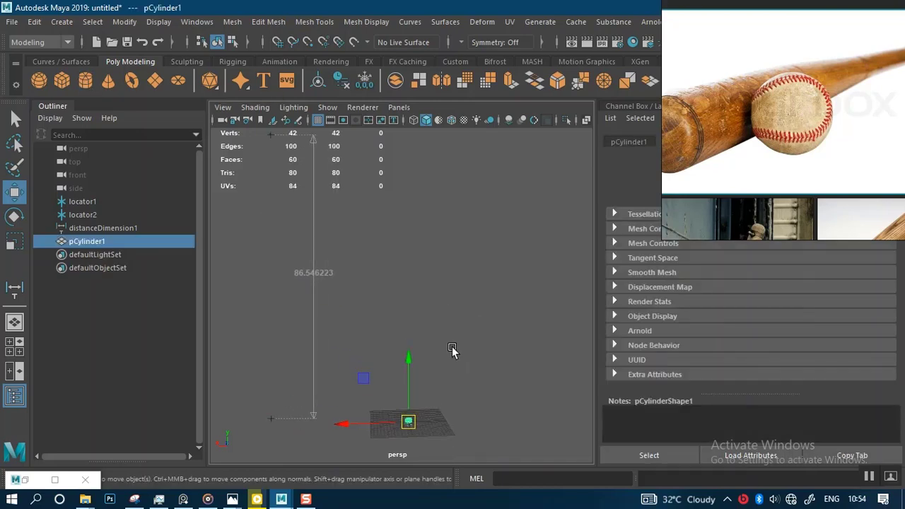
pyautogui.press('space')
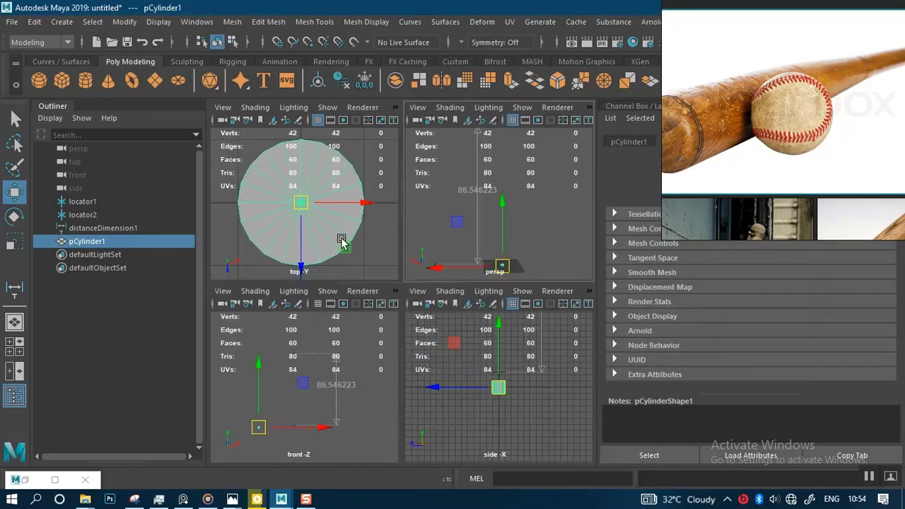
pyautogui.press('space')
pyautogui.scroll(-5, 400, 259)
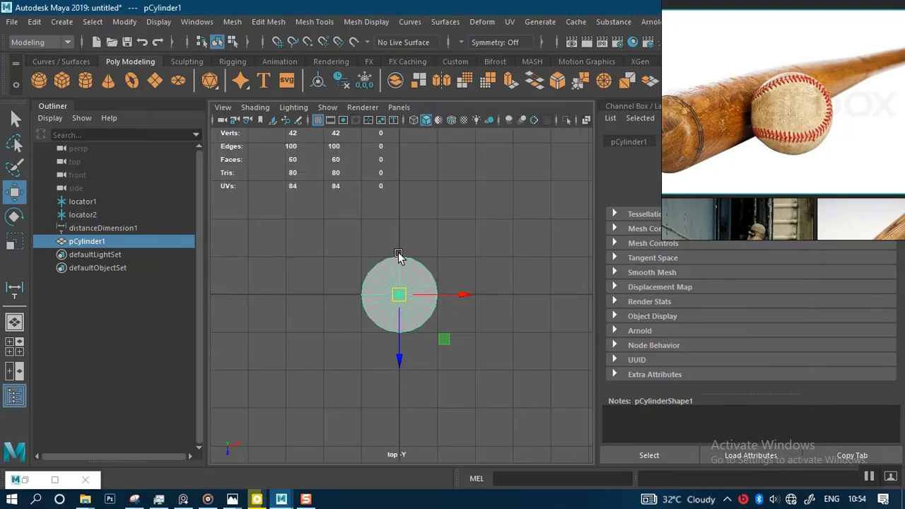
pyautogui.scroll(3, 424, 316)
pyautogui.scroll(5, 425, 316)
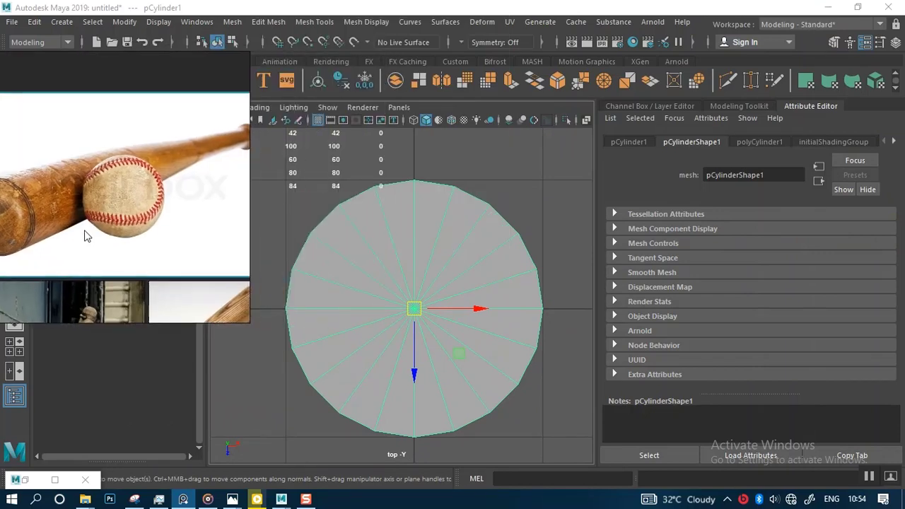
# Step: Set the cylinder's Subdivisions Axis to 8
pyautogui.click(761, 142)
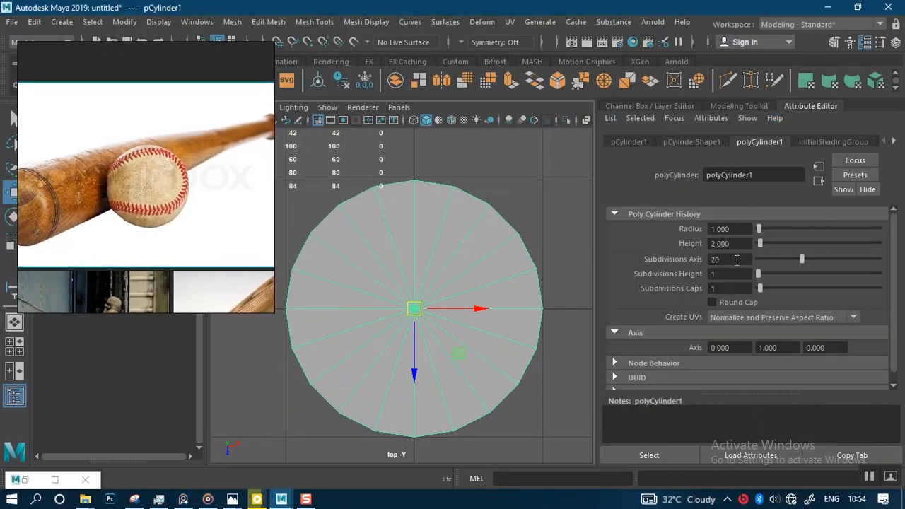
pyautogui.doubleClick(714, 259)
pyautogui.write('8')
pyautogui.press('Return')
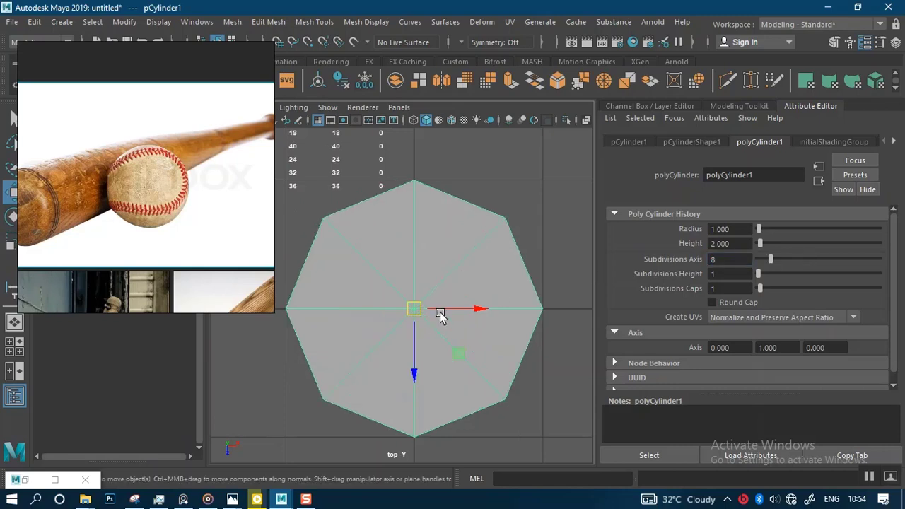
pyautogui.scroll(-3, 445, 279)
pyautogui.scroll(3, 446, 280)
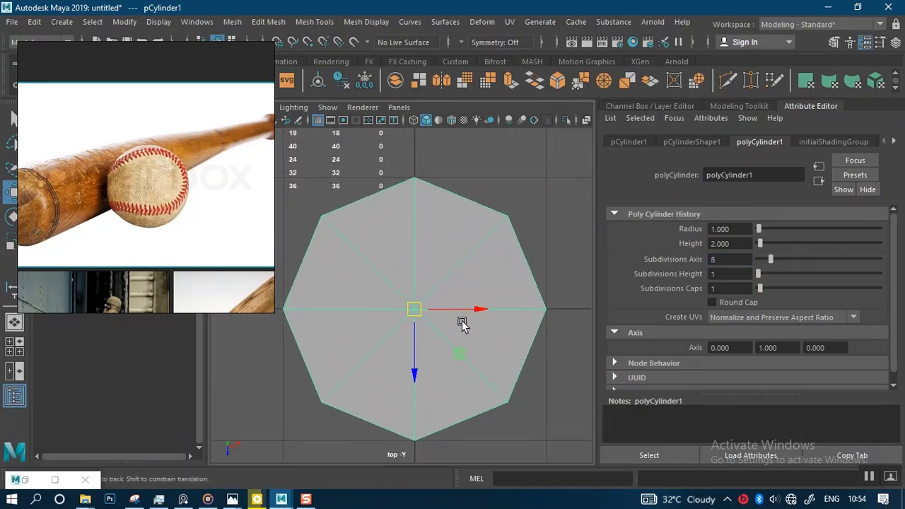
pyautogui.keyDown('alt'); pyautogui.moveTo(462, 319); pyautogui.dragTo(477, 306, button='middle'); pyautogui.keyUp('alt')
pyautogui.scroll(1, 467, 303)
pyautogui.scroll(2, 479, 292)
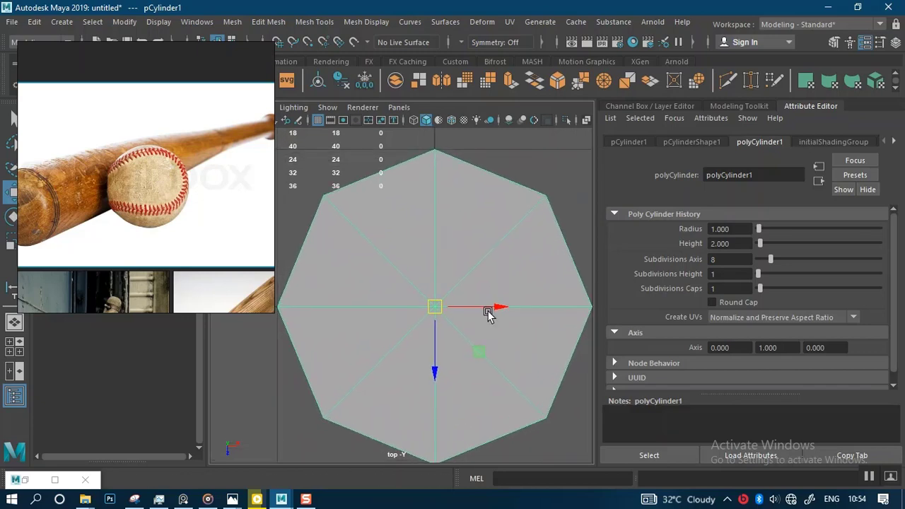
# Step: Show the eight-sided cylinder in the full-size side view
pyautogui.scroll(-3, 460, 276)
pyautogui.scroll(1, 472, 290)
pyautogui.scroll(-3, 471, 290)
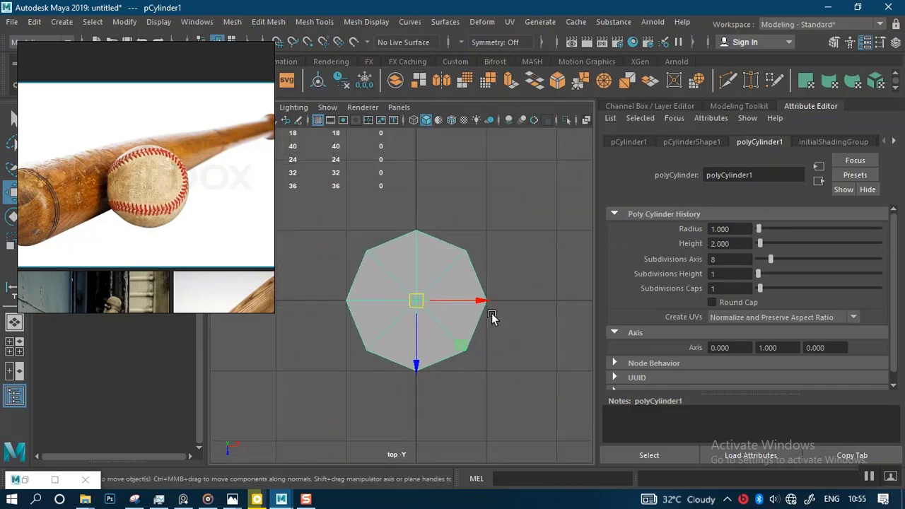
pyautogui.scroll(-2, 464, 282)
pyautogui.press('space')
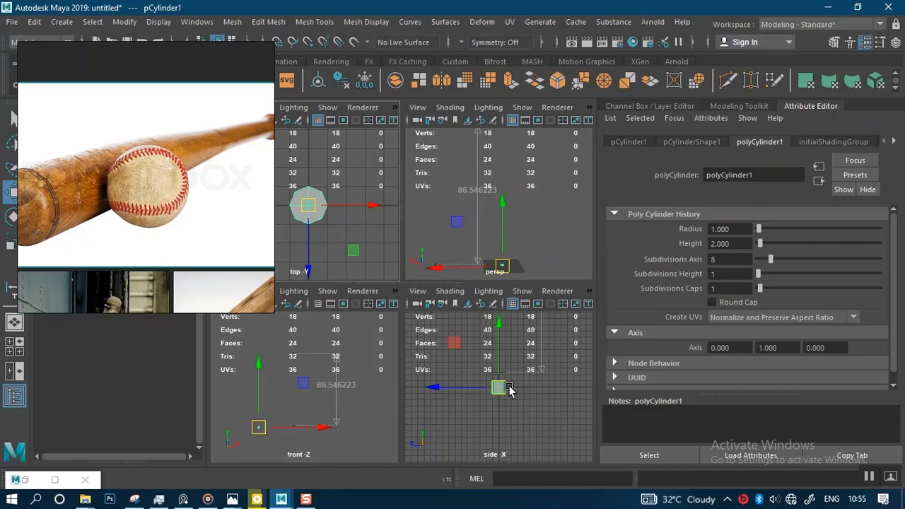
pyautogui.press('space')
pyautogui.scroll(3, 466, 357)
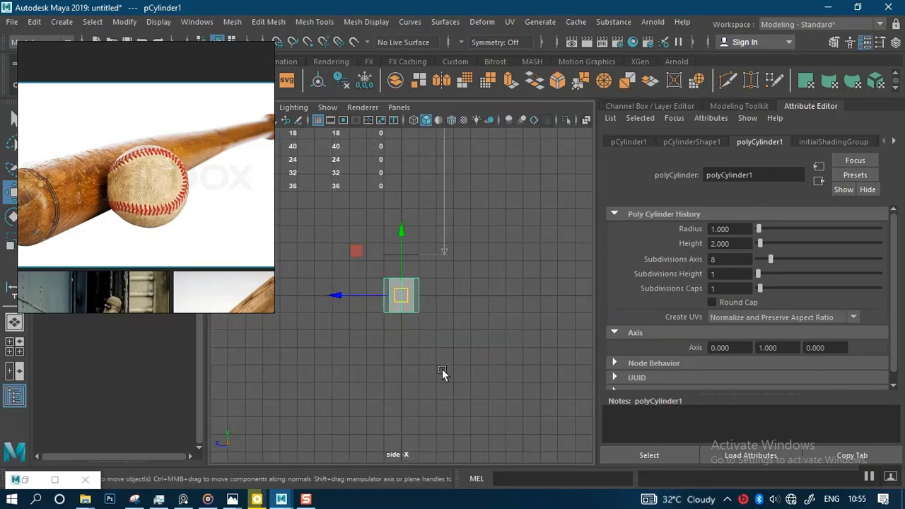
pyautogui.scroll(1, 444, 359)
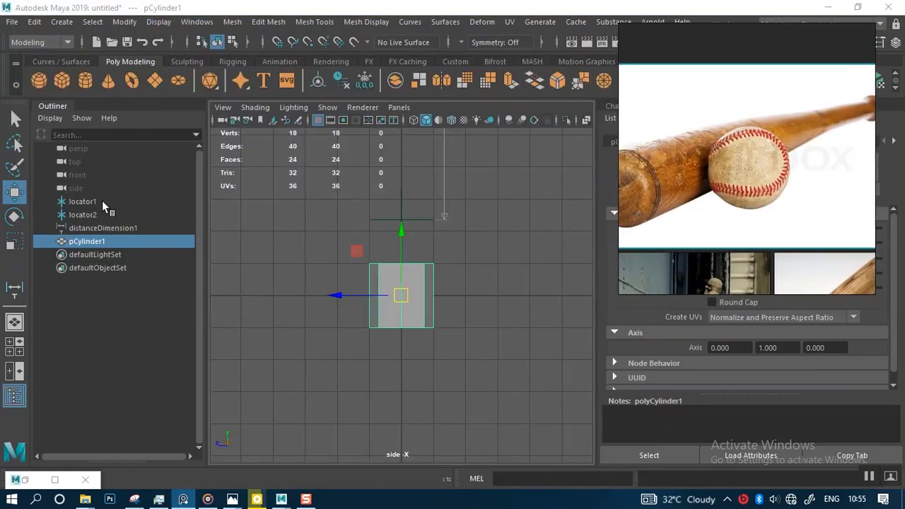
# Step: Hide locator1, locator2 and distanceDimension1
pyautogui.click(102, 201)
pyautogui.keyDown('shift'); pyautogui.click(103, 228); pyautogui.keyUp('shift')
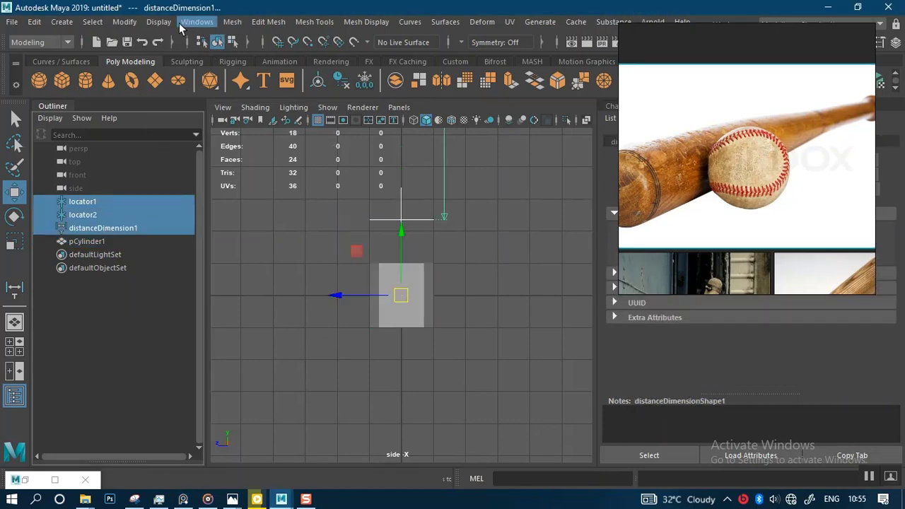
pyautogui.click(158, 22)
pyautogui.moveTo(309, 91)
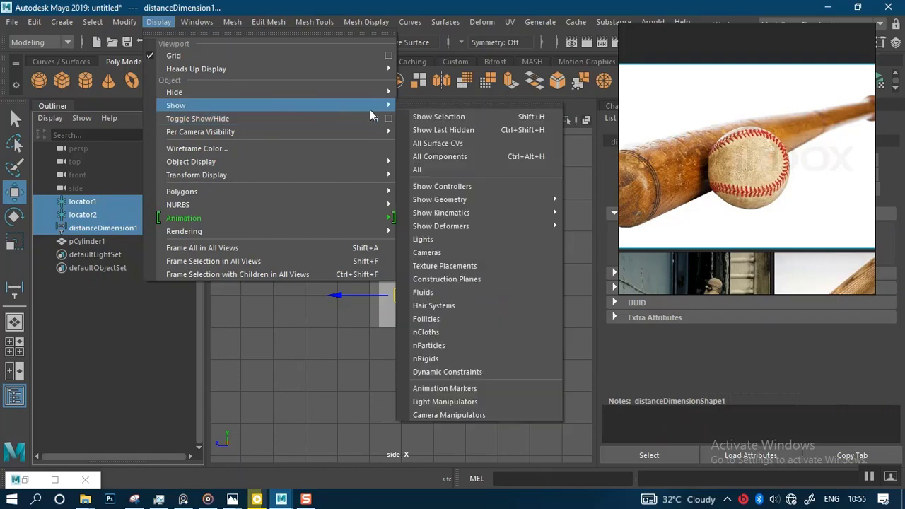
pyautogui.moveTo(375, 105)
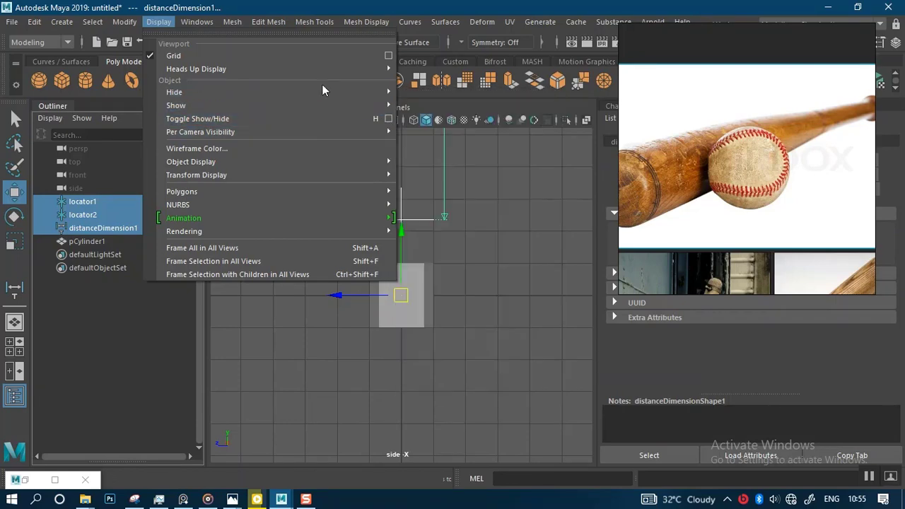
pyautogui.click(432, 104)
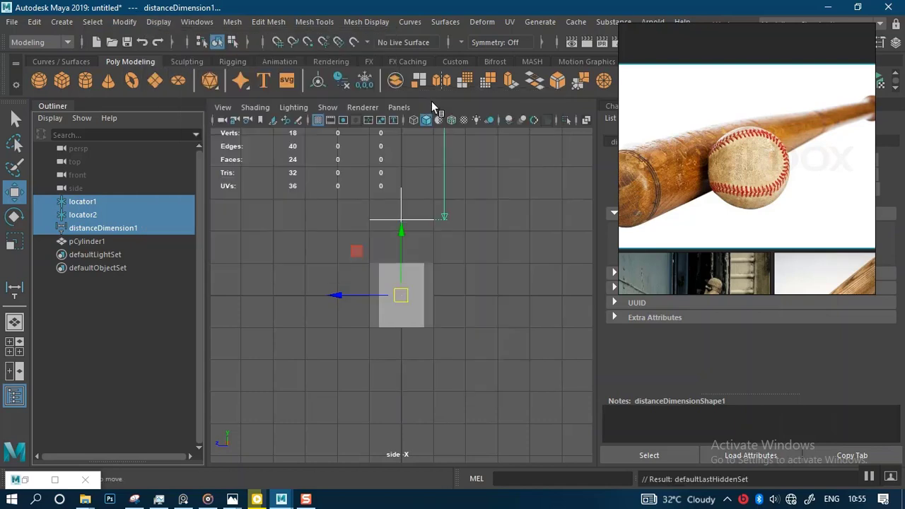
# Step: Delete the side and bottom faces of pCylinder1, leaving only the top cap, and view it from the top
pyautogui.click(394, 293)
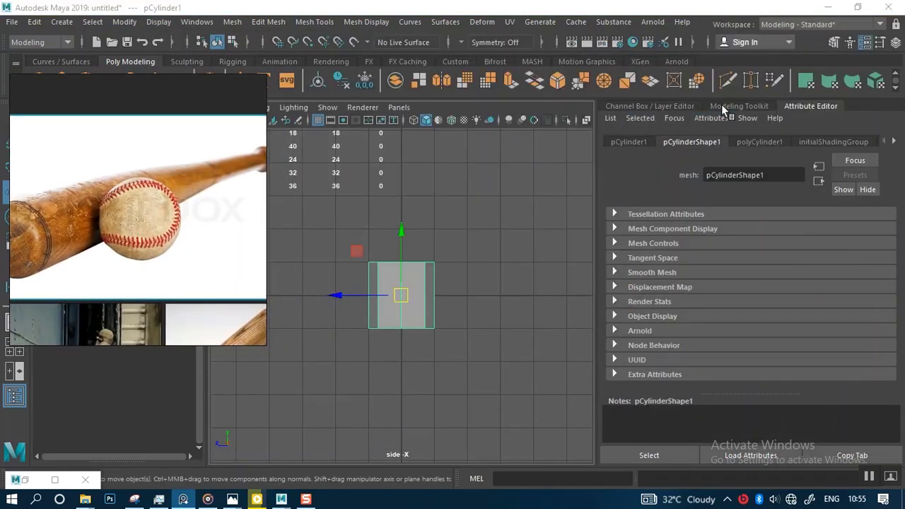
pyautogui.click(735, 106)
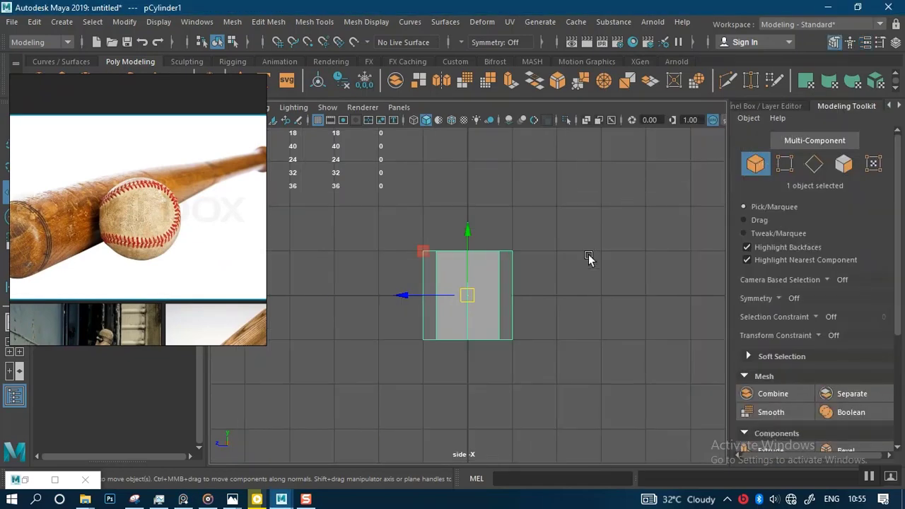
pyautogui.click(847, 170)
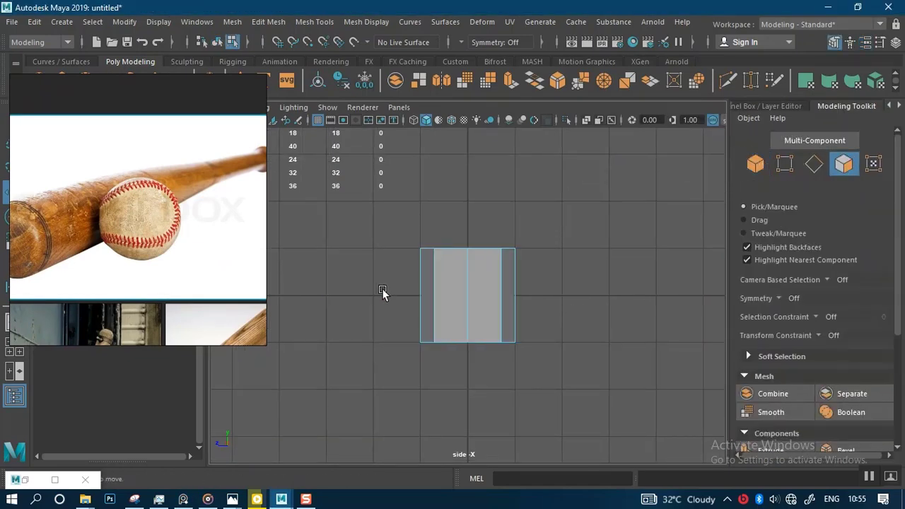
pyautogui.moveTo(382, 288); pyautogui.dragTo(552, 385)
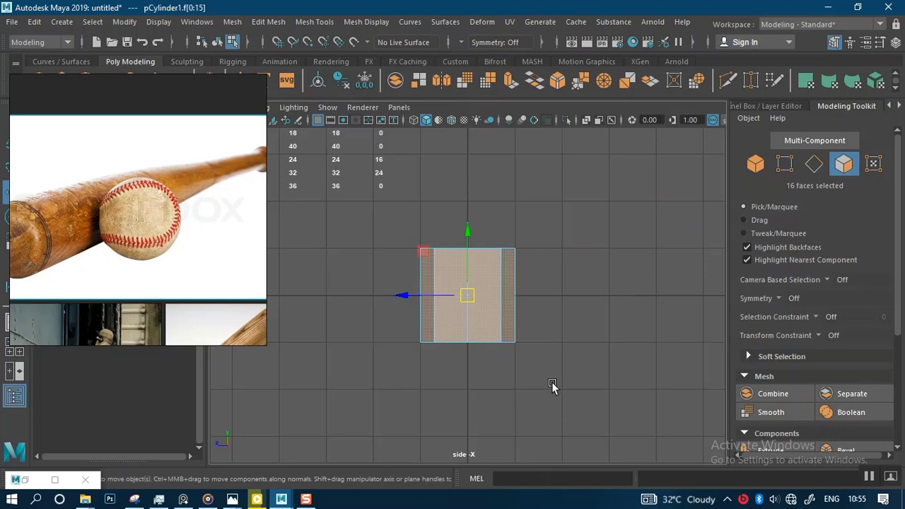
pyautogui.press('Delete')
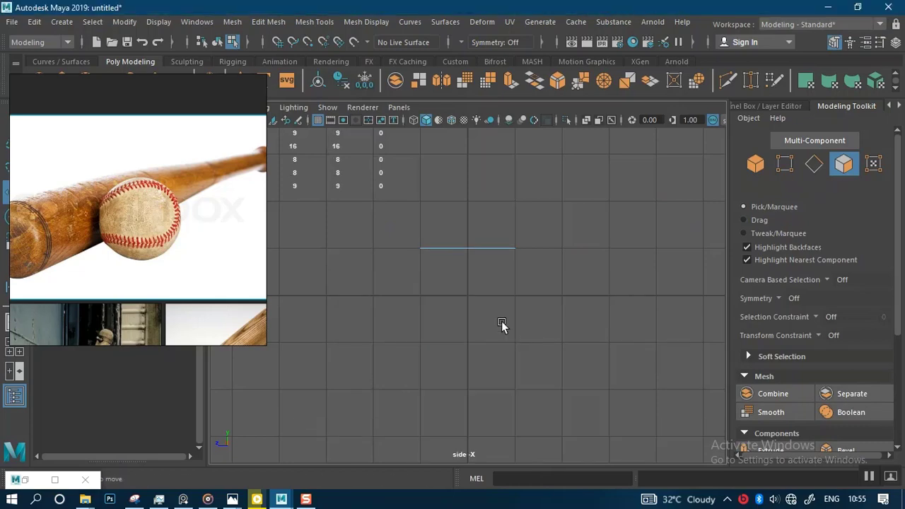
pyautogui.press('space')
pyautogui.press('space')
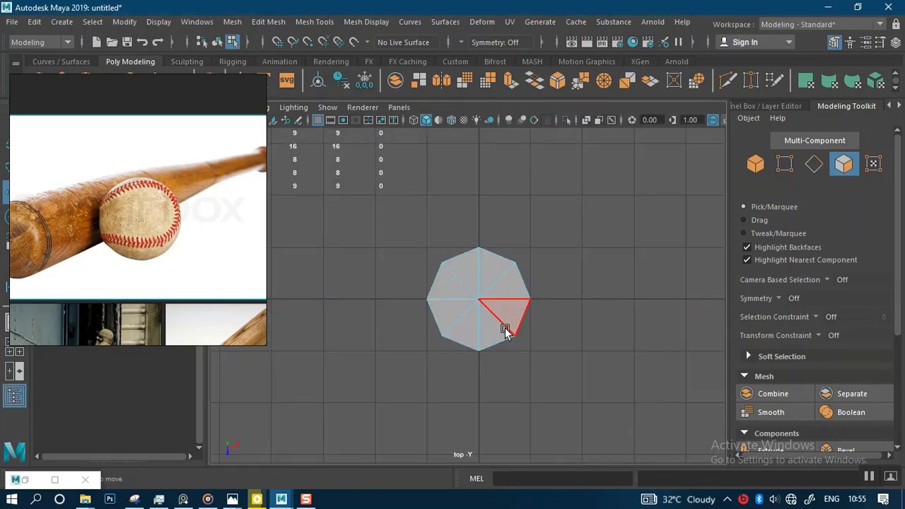
# Step: Unhide locator1, locator2 and distanceDimension1 in the four-view layout
pyautogui.press('space')
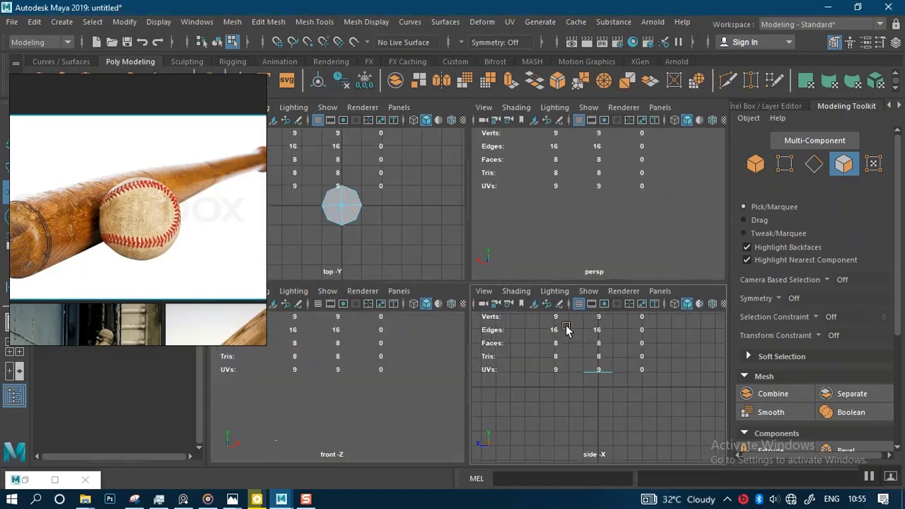
pyautogui.scroll(-3, 566, 326)
pyautogui.moveTo(233, 283); pyautogui.dragTo(825, 126, button='right')
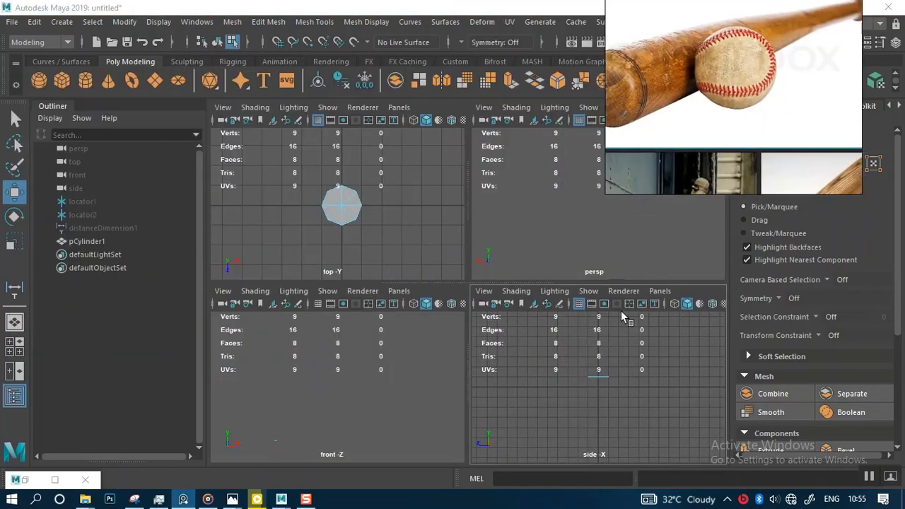
pyautogui.click(396, 383)
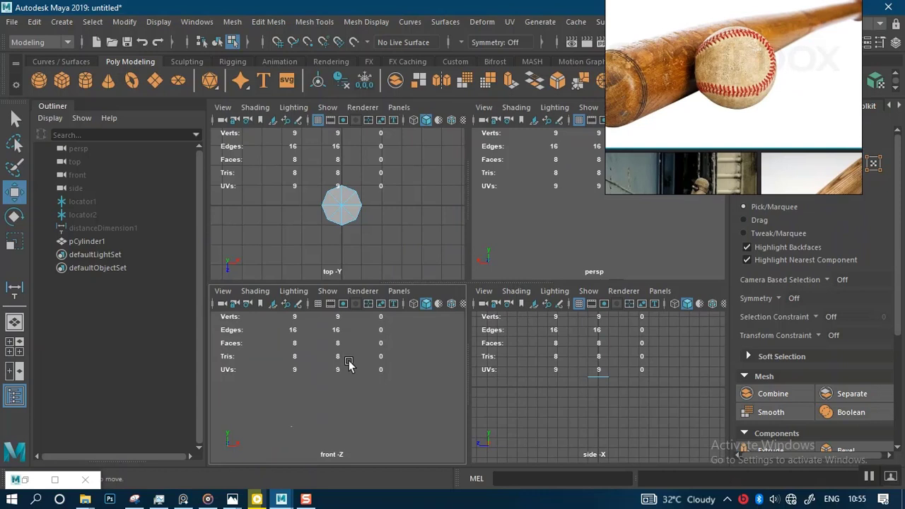
pyautogui.click(86, 202)
pyautogui.keyDown('shift'); pyautogui.click(96, 224); pyautogui.keyUp('shift')
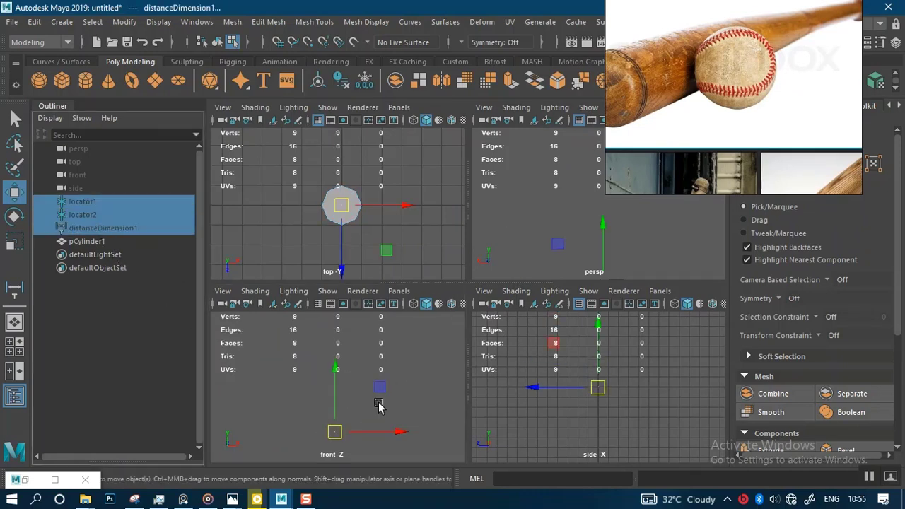
pyautogui.hotkey('shift', 'h')
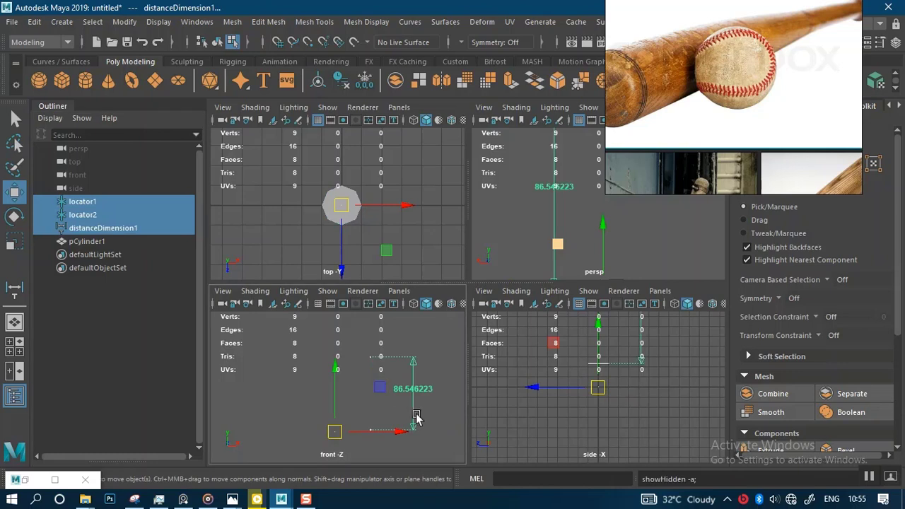
# Step: Move pCylinder1 up in the front view to about 88.5 units, roughly level with the upper locator
pyautogui.click(339, 381)
pyautogui.click(120, 241)
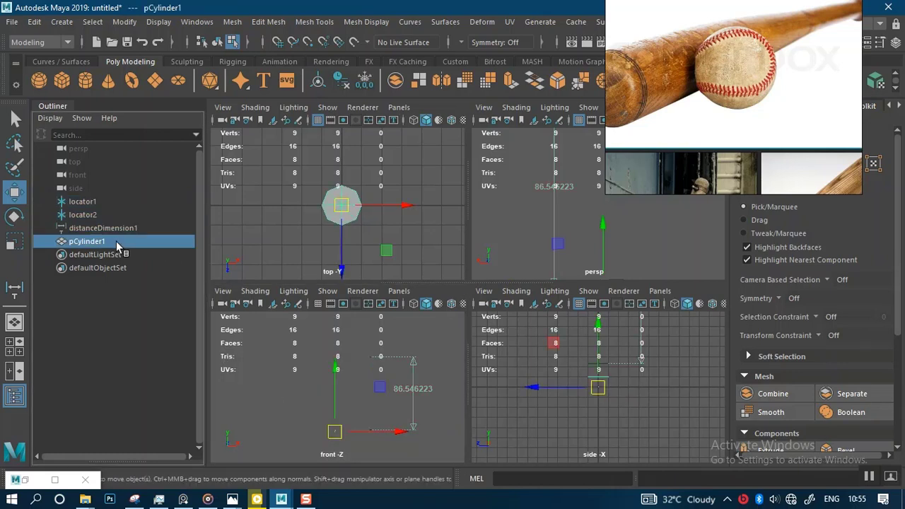
pyautogui.moveTo(333, 365); pyautogui.dragTo(356, 307)
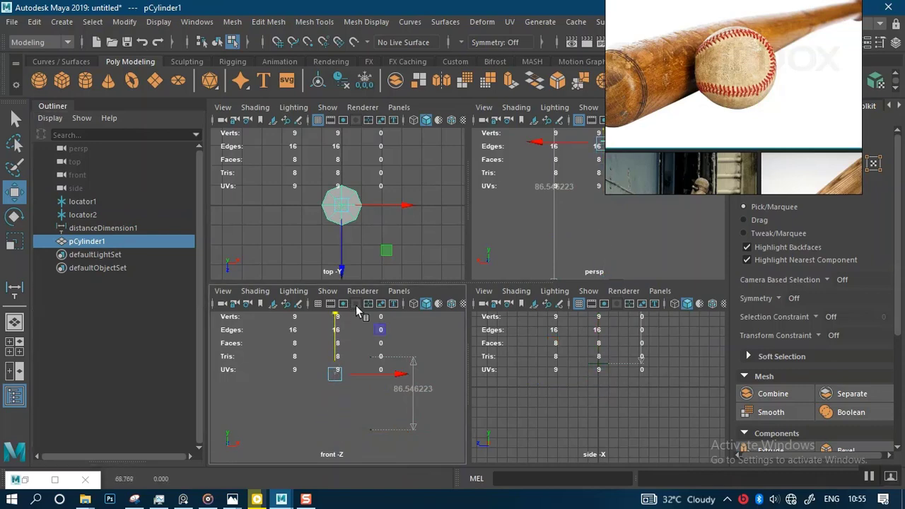
pyautogui.press('space')
pyautogui.scroll(3, 537, 240)
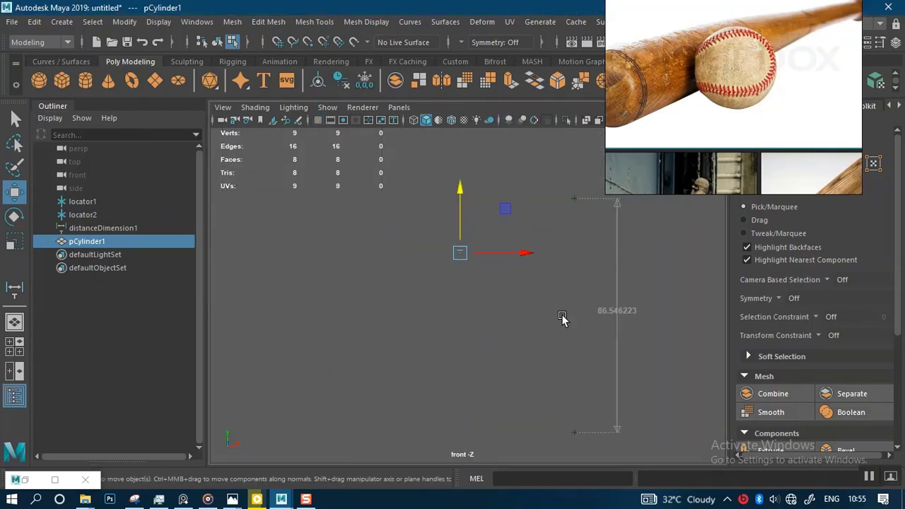
pyautogui.moveTo(423, 231); pyautogui.dragTo(436, 179)
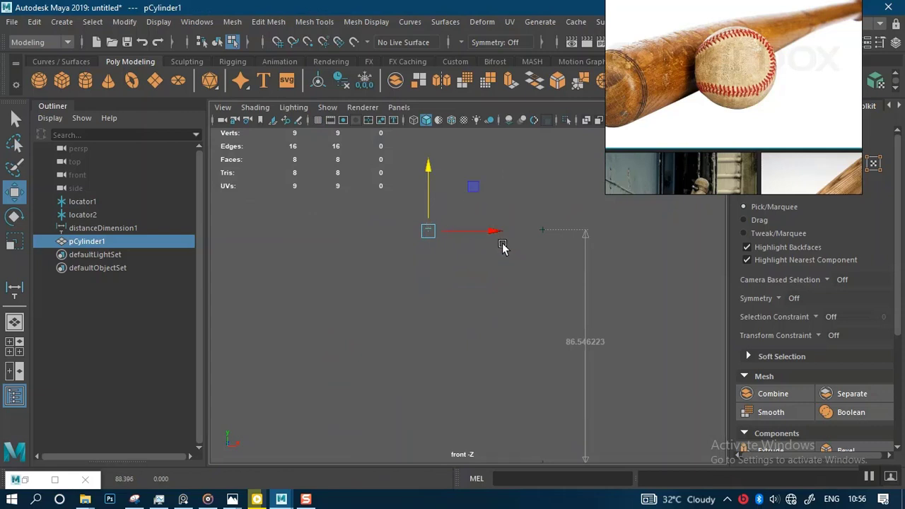
pyautogui.scroll(2, 515, 325)
pyautogui.scroll(3, 488, 233)
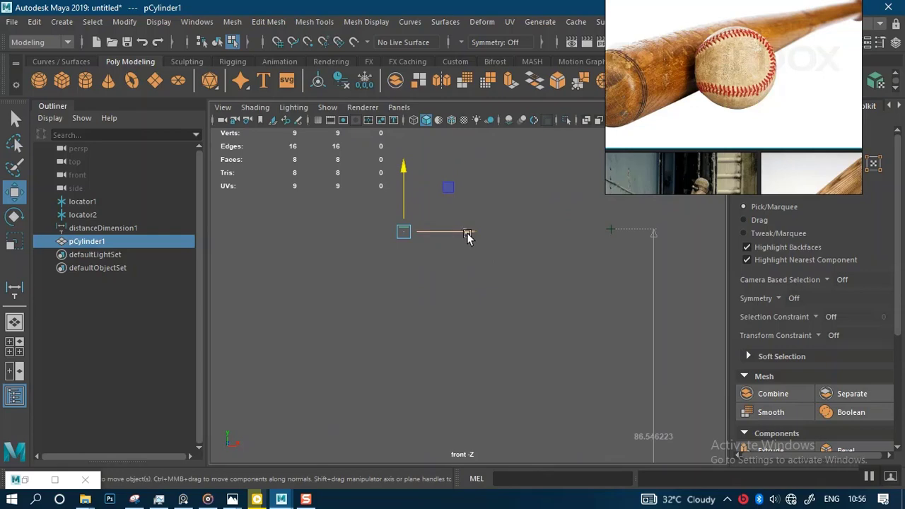
pyautogui.moveTo(468, 238); pyautogui.dragTo(466, 237)
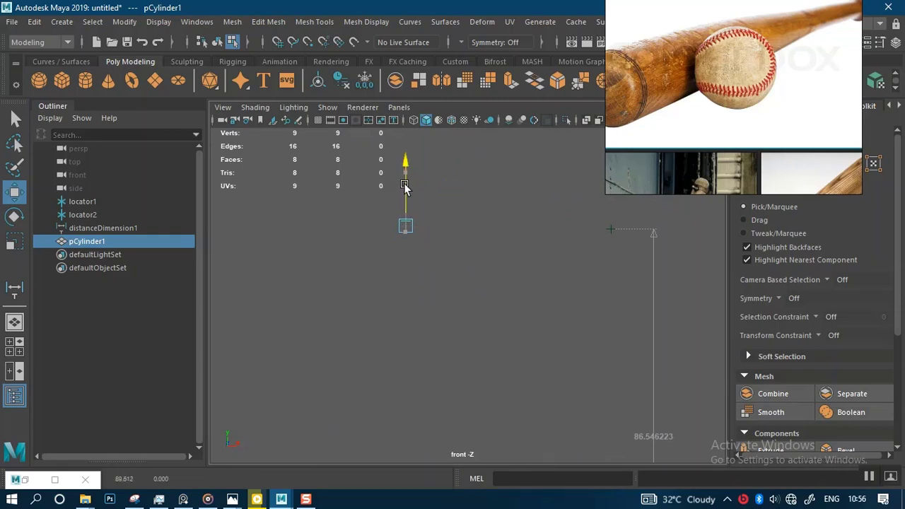
# Step: Move the disc along X in the top view to centre it on the grid origin
pyautogui.press('space')
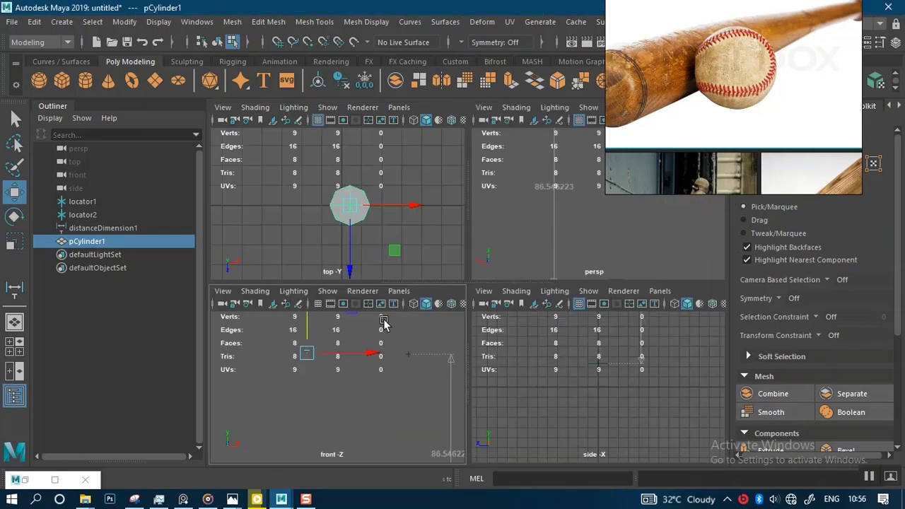
pyautogui.moveTo(306, 332); pyautogui.dragTo(306, 331)
pyautogui.press('space')
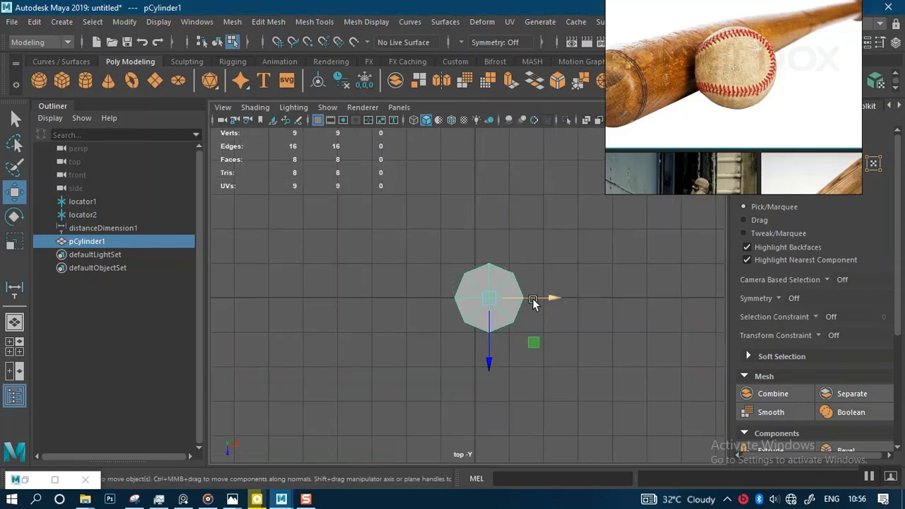
pyautogui.moveTo(541, 299)
pyautogui.mouseDown()
pyautogui.moveTo(521, 303)
pyautogui.moveTo(550, 299)
pyautogui.mouseUp()
pyautogui.scroll(4, 569, 318)
pyautogui.scroll(3, 531, 331)
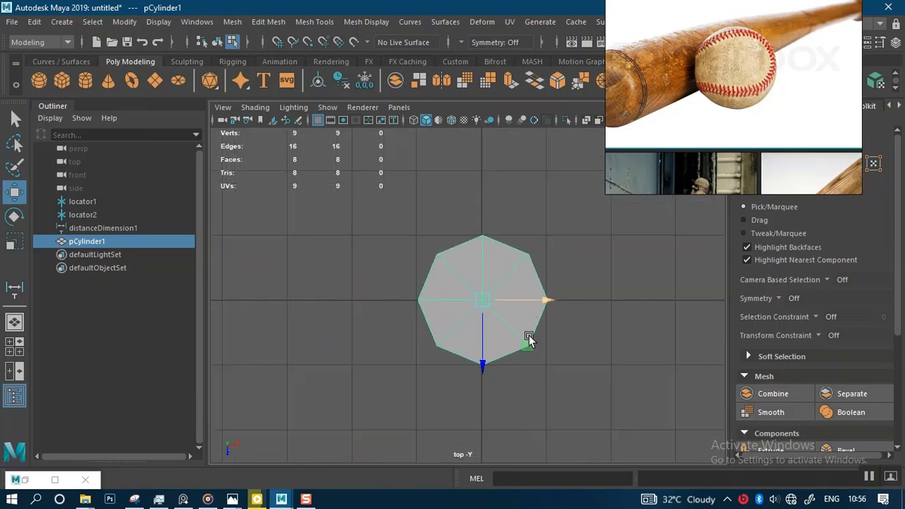
# Step: Select the eight-sided disc in object mode and scale it up uniformly, undoing the last action
pyautogui.moveTo(491, 296); pyautogui.dragTo(515, 336, button='right')
pyautogui.scroll(-5, 501, 309)
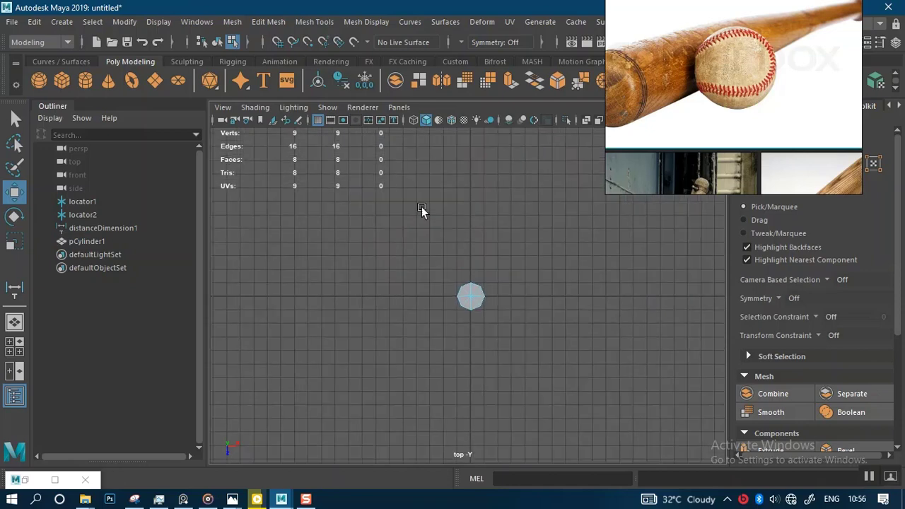
pyautogui.moveTo(503, 130); pyautogui.dragTo(565, 111, button='right')
pyautogui.click(529, 188)
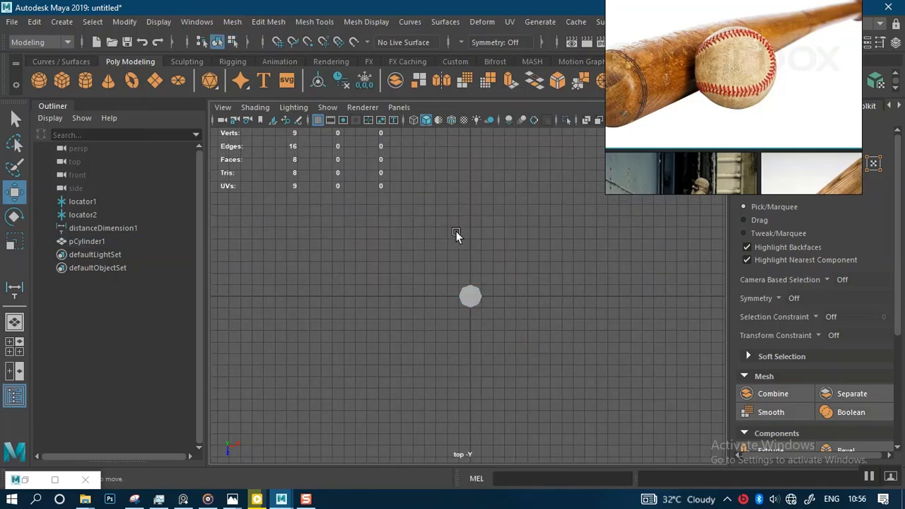
pyautogui.moveTo(456, 231); pyautogui.dragTo(540, 266)
pyautogui.press('r')
pyautogui.press('space')
pyautogui.press('space')
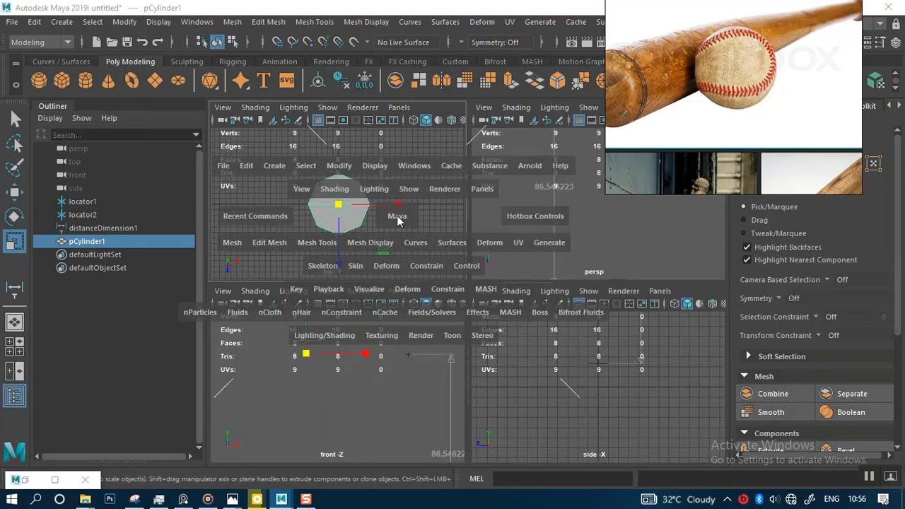
pyautogui.scroll(-6, 448, 214)
pyautogui.keyDown('alt'); pyautogui.moveTo(568, 313); pyautogui.dragTo(524, 304, button='middle'); pyautogui.keyUp('alt')
pyautogui.moveTo(427, 290); pyautogui.dragTo(502, 322)
pyautogui.hotkey('ctrl', 'z')
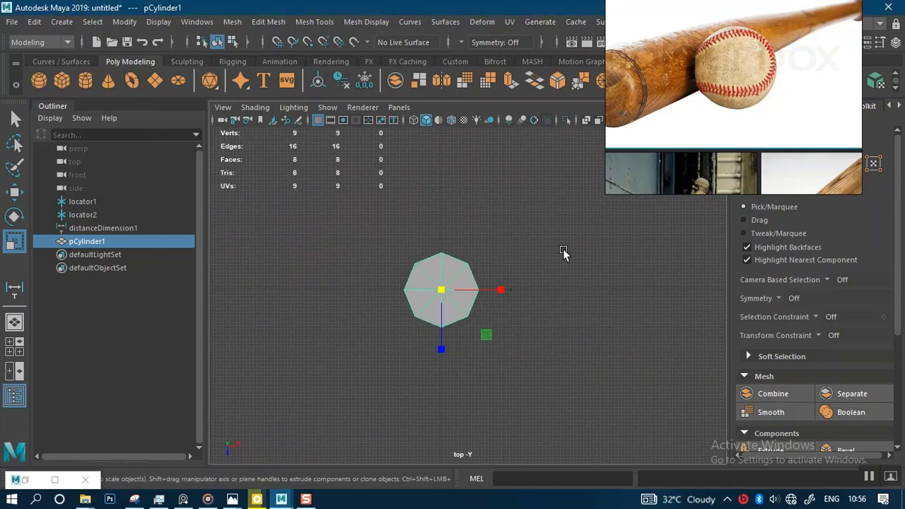
# Step: Scale the disc down uniformly in the perspective view to suit the distance measurement
pyautogui.press('space')
pyautogui.press('space')
pyautogui.scroll(-3, 514, 316)
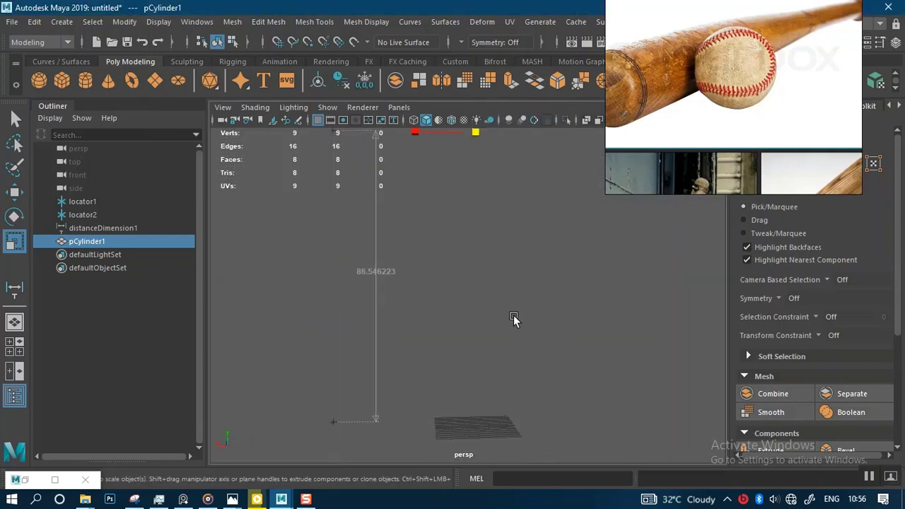
pyautogui.keyDown('alt'); pyautogui.moveTo(514, 317); pyautogui.dragTo(494, 369, button='middle'); pyautogui.keyUp('alt')
pyautogui.keyDown('alt'); pyautogui.moveTo(461, 197); pyautogui.dragTo(469, 309, button='middle'); pyautogui.keyUp('alt')
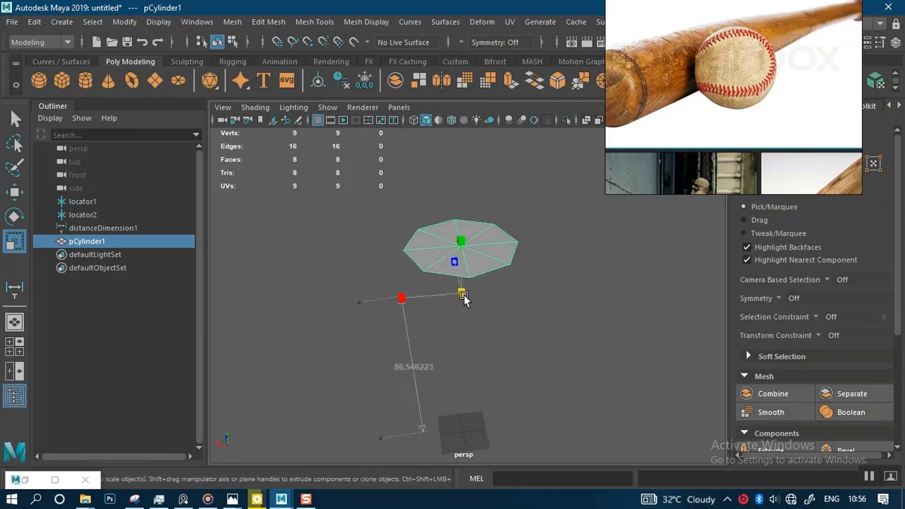
pyautogui.moveTo(462, 292); pyautogui.dragTo(405, 290)
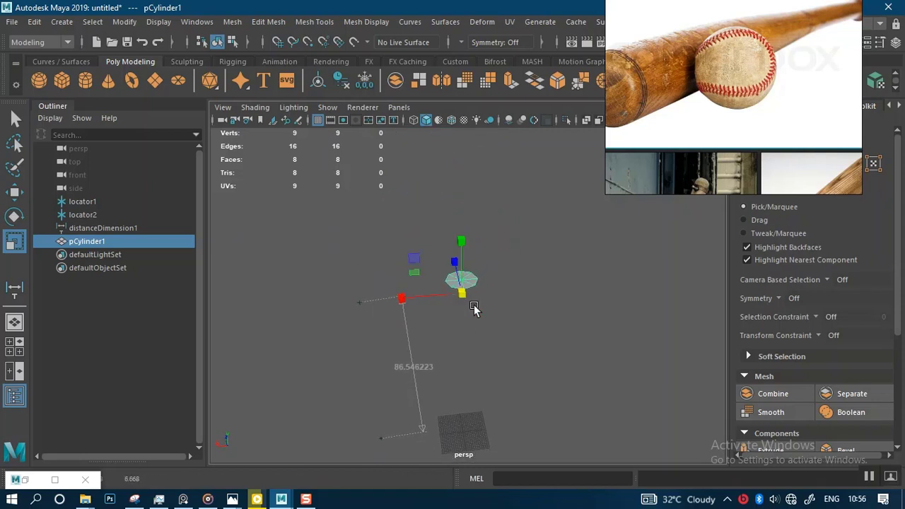
# Step: Undo the last uniform scalings of the eight-sided disc
pyautogui.keyDown('alt'); pyautogui.moveTo(474, 303); pyautogui.dragTo(530, 331); pyautogui.keyUp('alt')
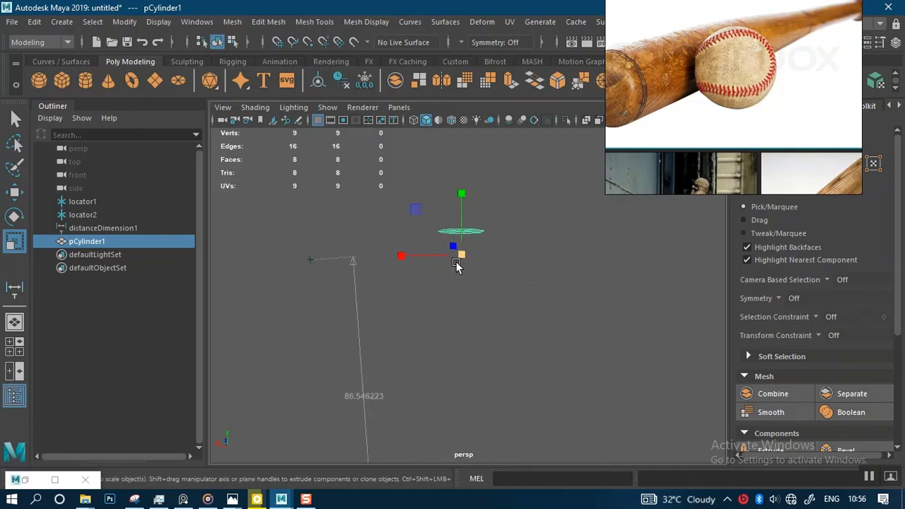
pyautogui.hotkey('ctrl', 'z')
pyautogui.hotkey('ctrl', 'z')
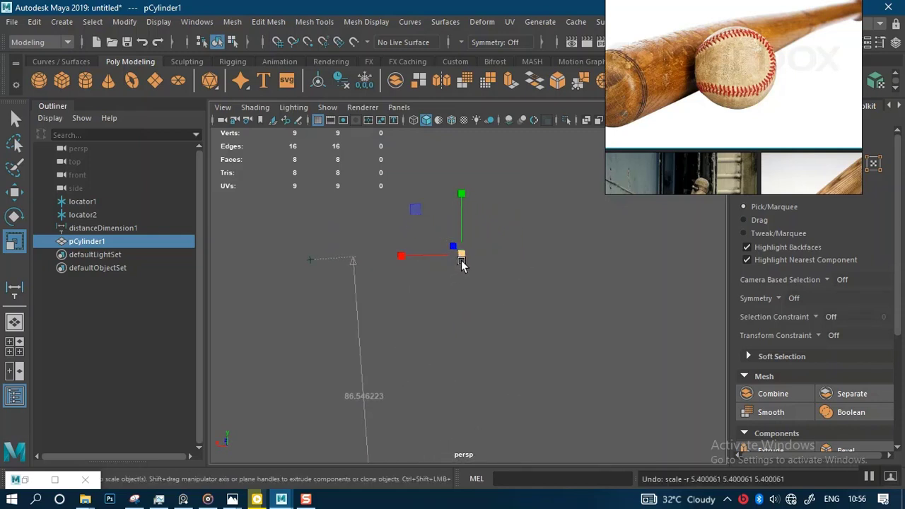
# Step: Scale the disc up uniformly in the perspective view to a factor of about 6.21
pyautogui.keyDown('alt'); pyautogui.moveTo(531, 267); pyautogui.dragTo(557, 347); pyautogui.keyUp('alt')
pyautogui.keyDown('alt'); pyautogui.moveTo(538, 268); pyautogui.dragTo(562, 297); pyautogui.keyUp('alt')
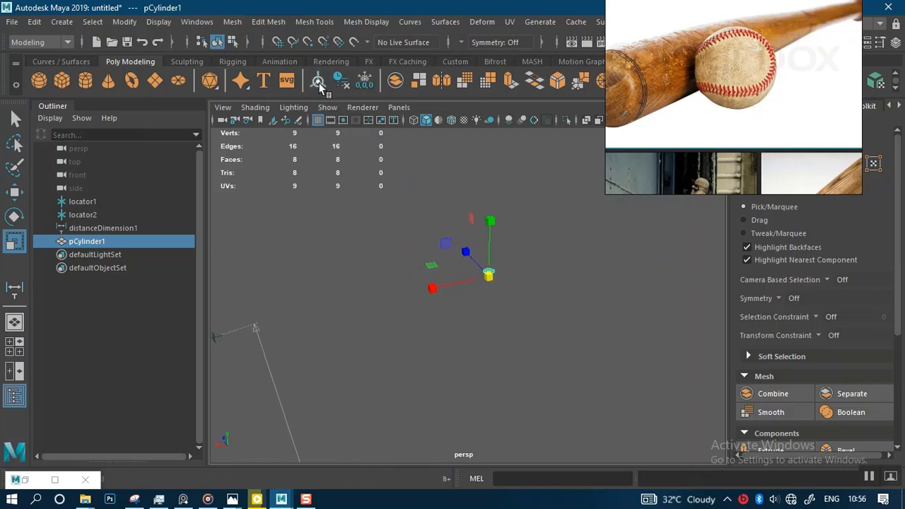
pyautogui.keyDown('alt'); pyautogui.moveTo(491, 267); pyautogui.dragTo(531, 281, button='right'); pyautogui.keyUp('alt')
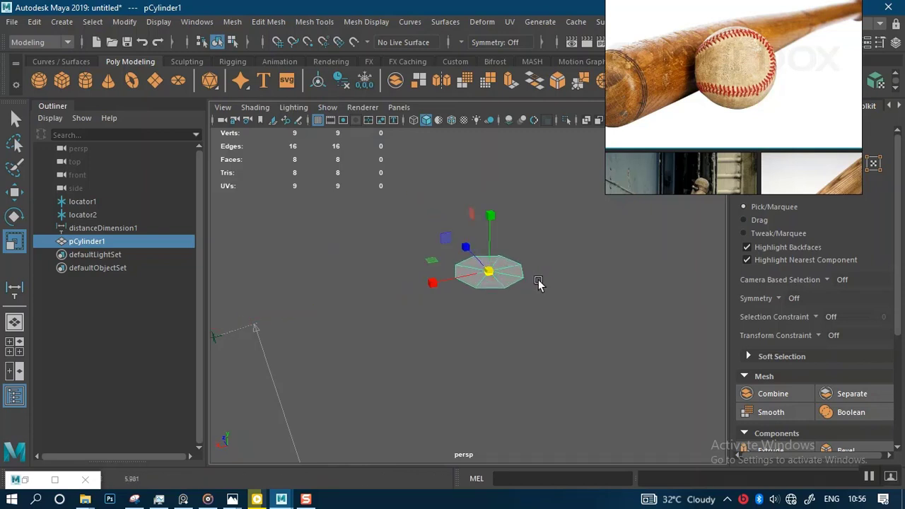
pyautogui.keyDown('alt'); pyautogui.moveTo(537, 283); pyautogui.dragTo(518, 299); pyautogui.keyUp('alt')
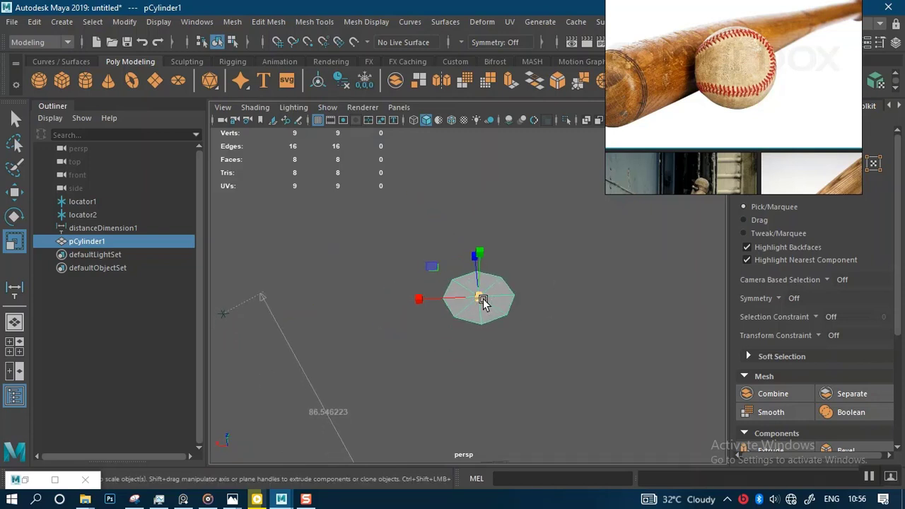
pyautogui.keyDown('alt'); pyautogui.moveTo(485, 299); pyautogui.dragTo(559, 318, button='right'); pyautogui.keyUp('alt')
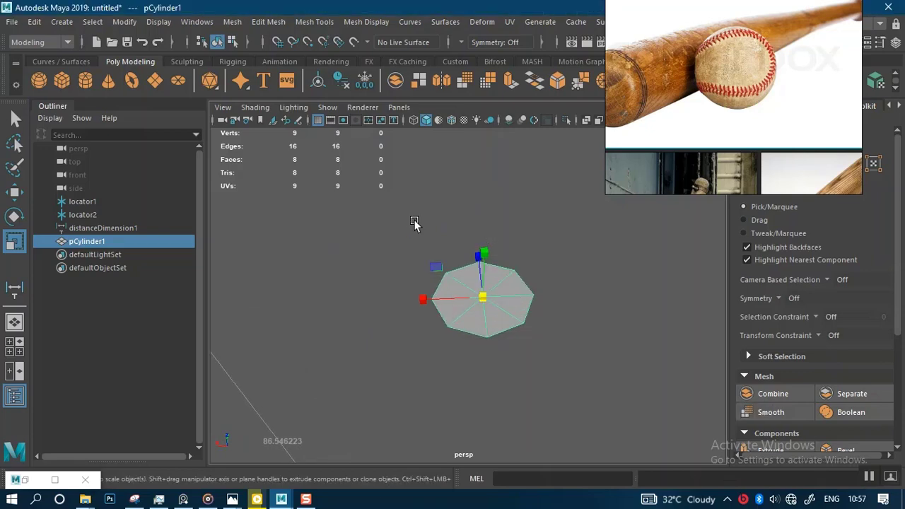
# Step: Frame the disc in the top view and move the floating bat reference image clear of the modeling tools
pyautogui.press('space')
pyautogui.press('space')
pyautogui.press('f')
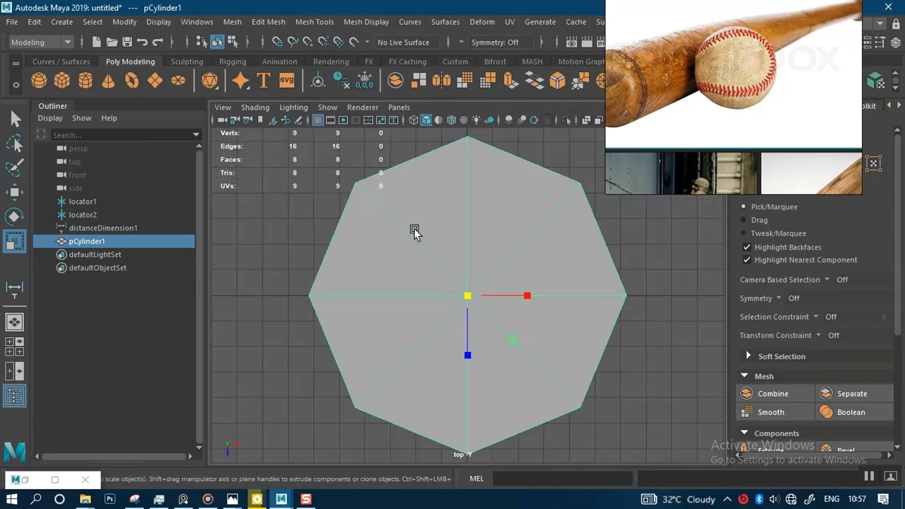
pyautogui.scroll(-4, 495, 243)
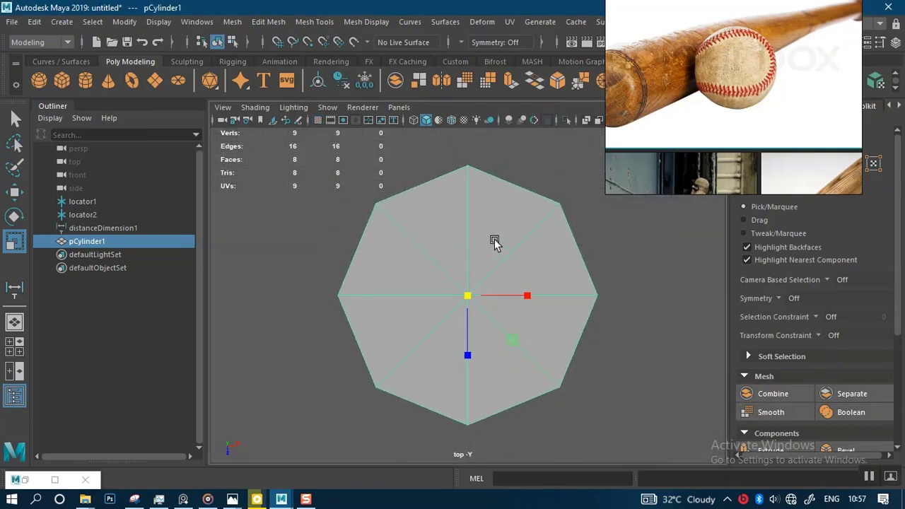
pyautogui.scroll(2, 503, 251)
pyautogui.scroll(1, 466, 248)
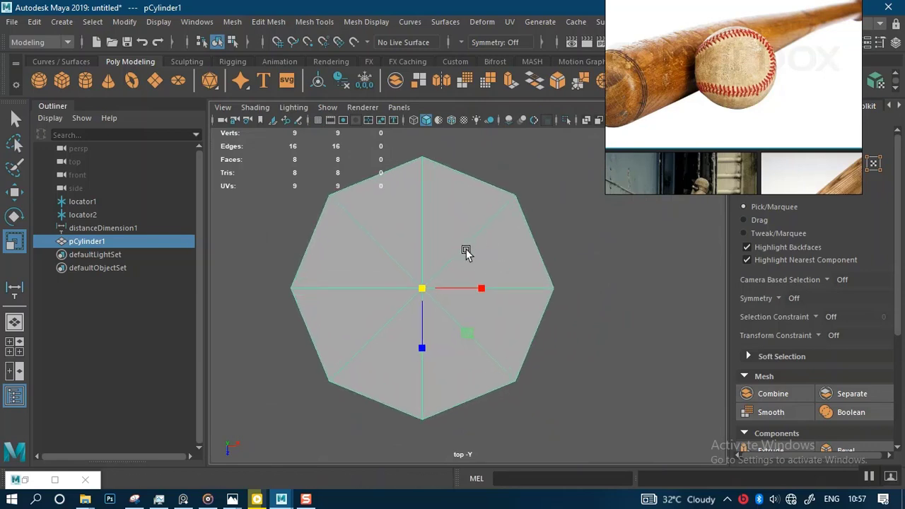
pyautogui.moveTo(752, 150); pyautogui.dragTo(194, 163)
pyautogui.scroll(-5, 809, 297)
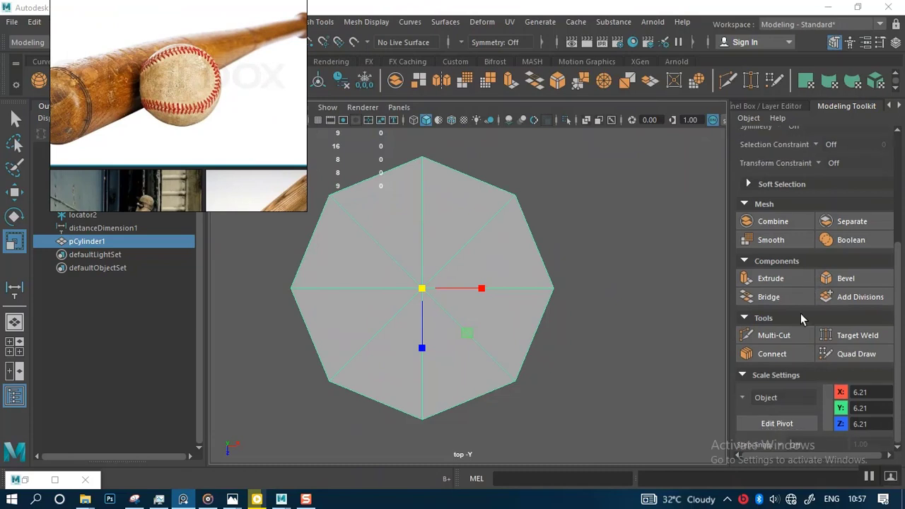
pyautogui.scroll(1, 547, 316)
pyautogui.keyDown('alt'); pyautogui.moveTo(555, 316); pyautogui.dragTo(593, 328, button='middle'); pyautogui.keyUp('alt')
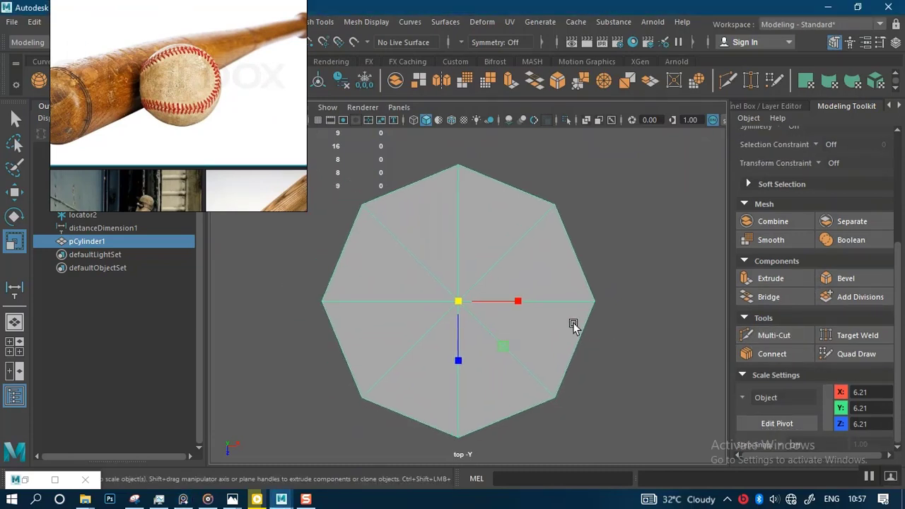
# Step: Start a Multi-Cut on the disc, placing points on the upper-left, lower-left, lower and lower-right spokes to outline an inner square
pyautogui.keyDown('shift'); pyautogui.rightClick(572, 322); pyautogui.keyUp('shift')
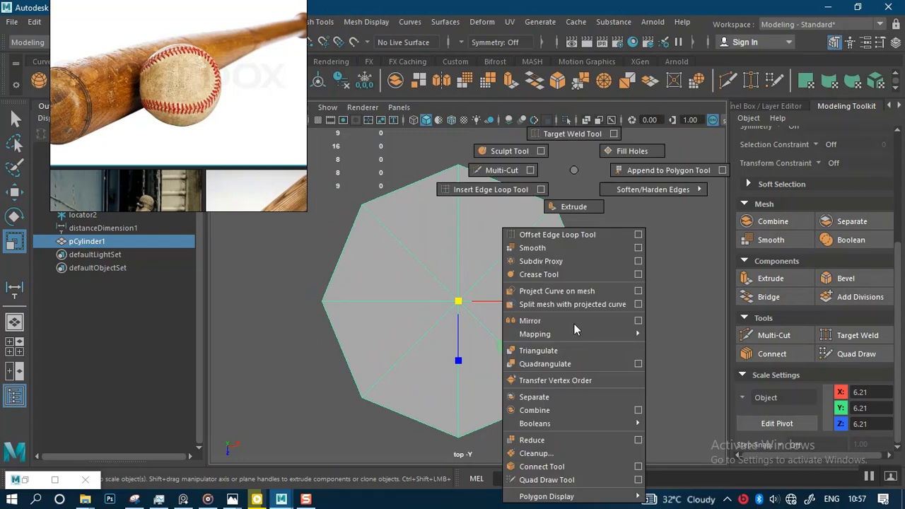
pyautogui.click(484, 168)
pyautogui.keyDown('alt'); pyautogui.moveTo(424, 266); pyautogui.dragTo(442, 247, button='middle'); pyautogui.keyUp('alt')
pyautogui.keyDown('alt'); pyautogui.moveTo(442, 247); pyautogui.dragTo(452, 278, button='right'); pyautogui.keyUp('alt')
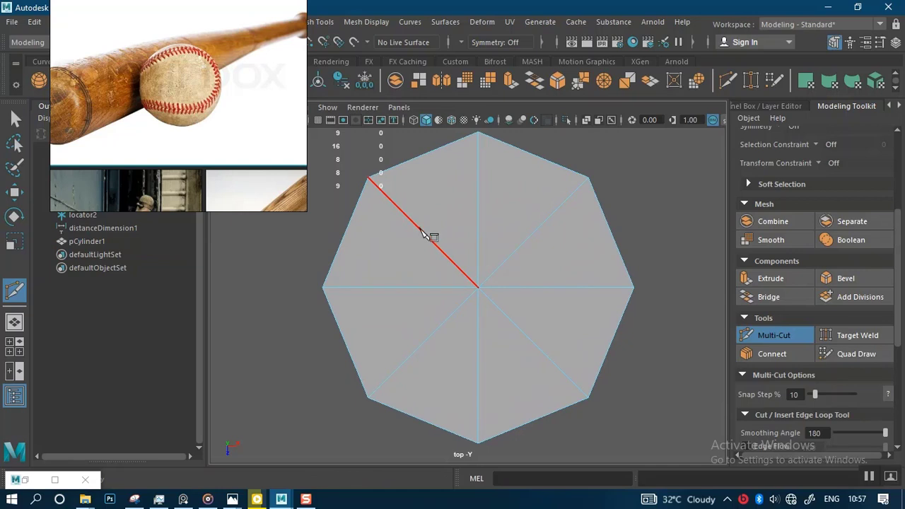
pyautogui.click(420, 230)
pyautogui.click(422, 342)
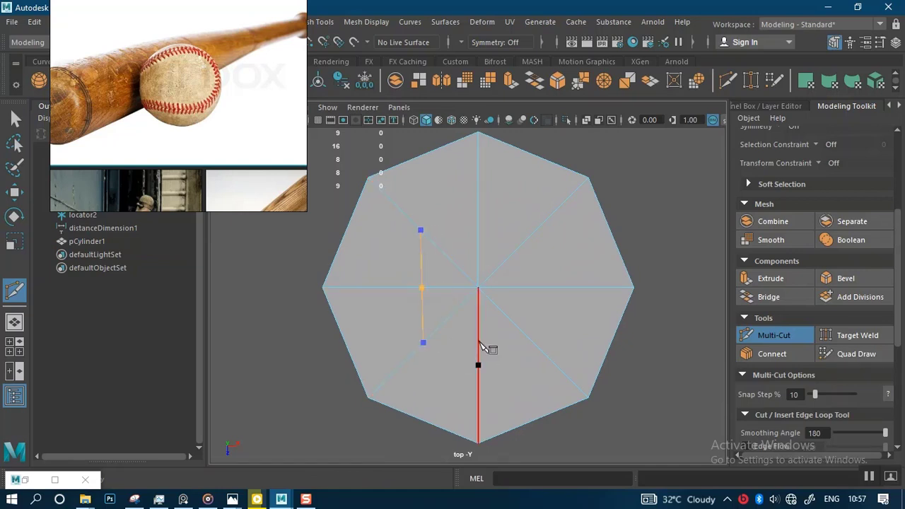
pyautogui.click(479, 343)
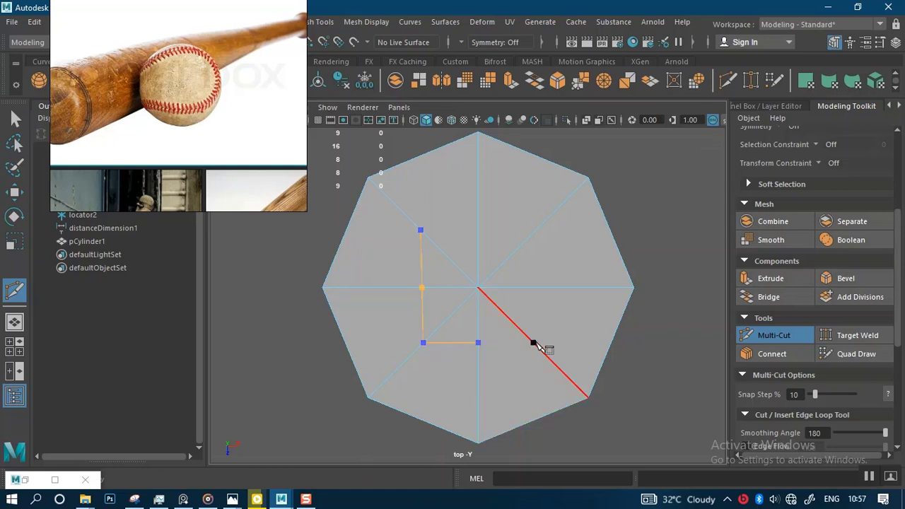
pyautogui.click(535, 343)
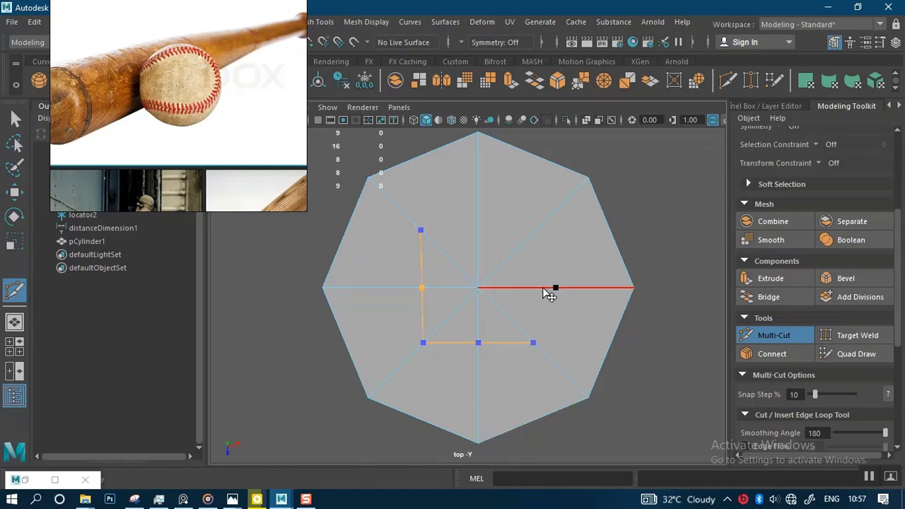
# Step: Continue the cut through the right and upper-right spokes, align the corner point, close the inner square at its first point and apply it
pyautogui.hotkey('ctrl', 'z')
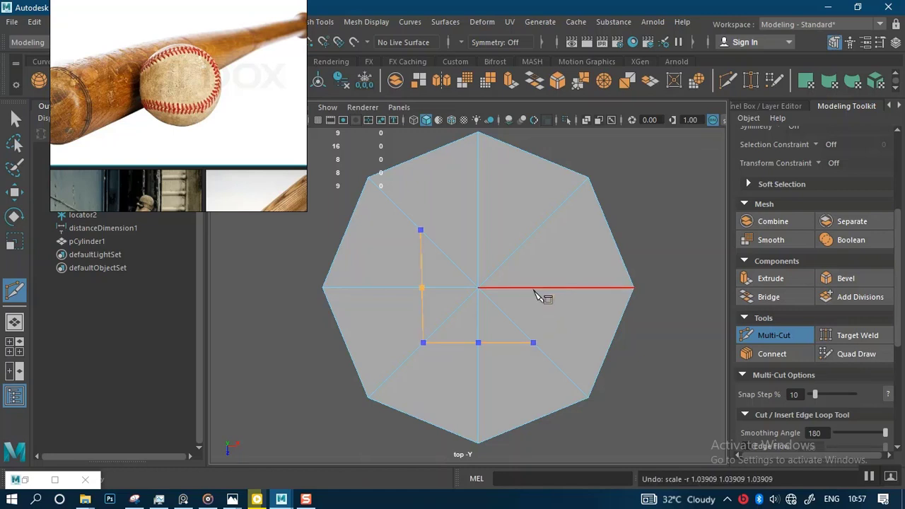
pyautogui.click(535, 288)
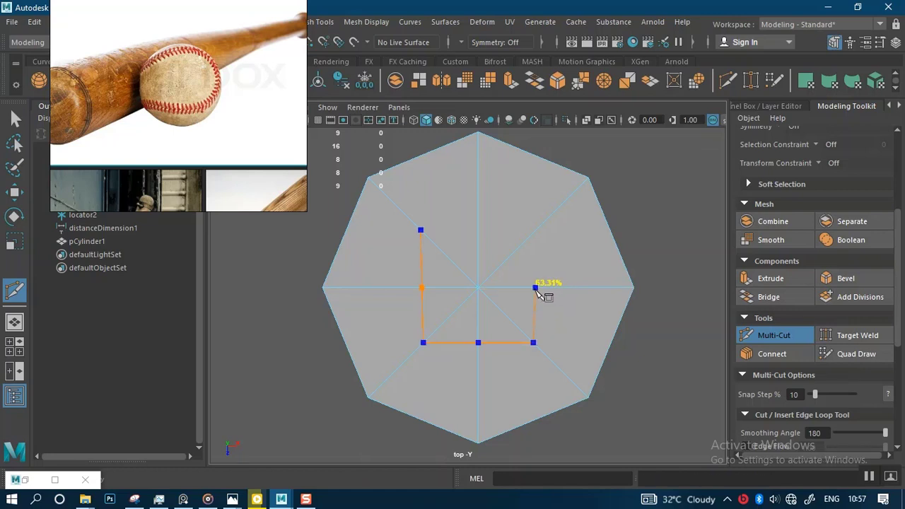
pyautogui.click(540, 226)
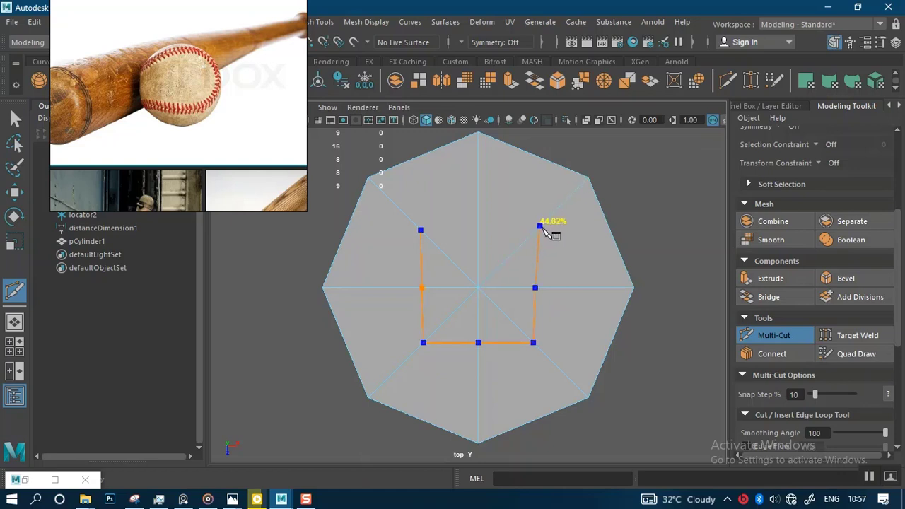
pyautogui.moveTo(541, 228); pyautogui.dragTo(538, 233)
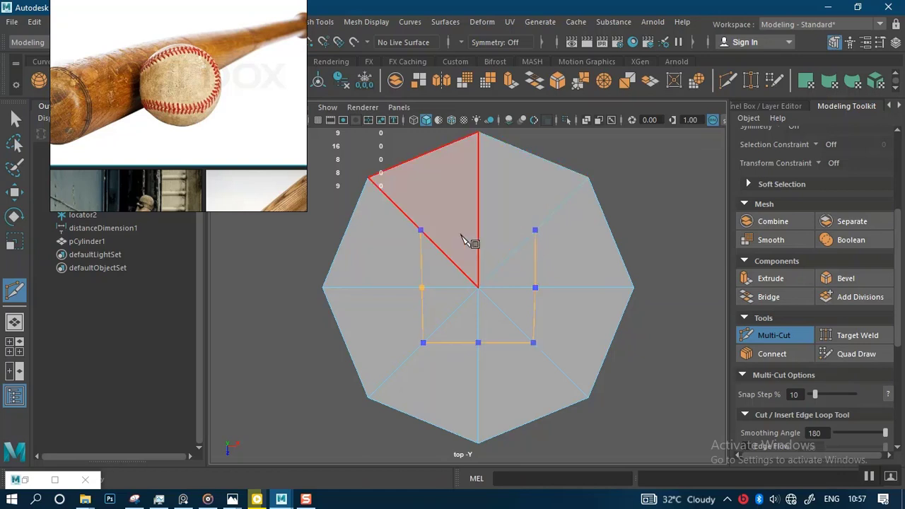
pyautogui.click(422, 230)
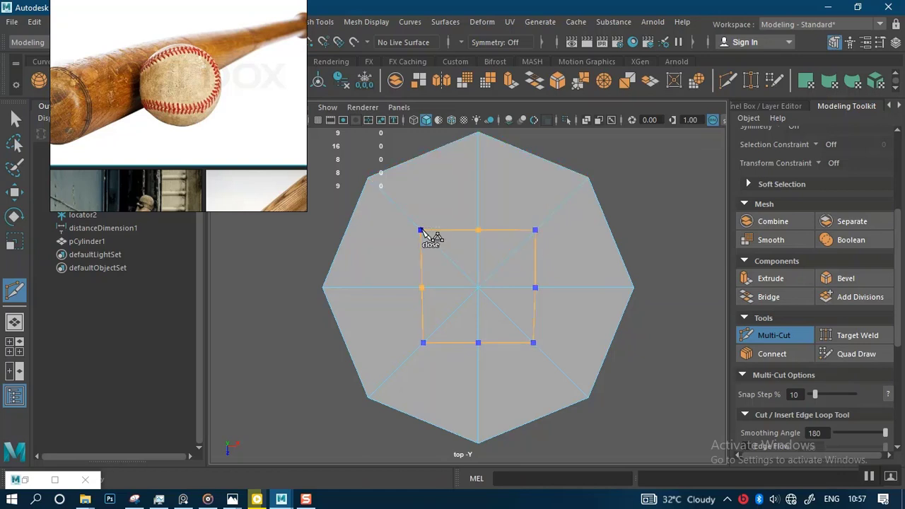
pyautogui.press('Return')
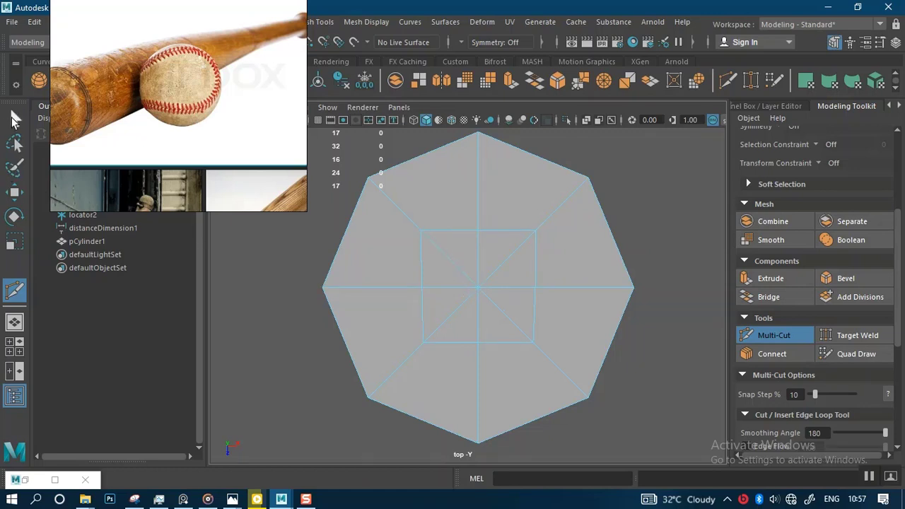
# Step: Leave Multi-Cut and switch the disc to edge selection mode
pyautogui.click(14, 120)
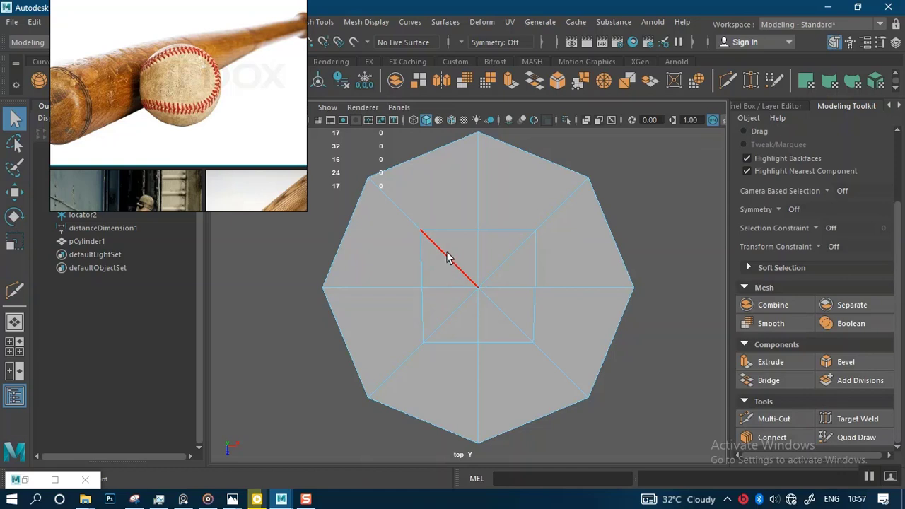
pyautogui.moveTo(479, 292); pyautogui.dragTo(515, 319)
pyautogui.scroll(3, 827, 225)
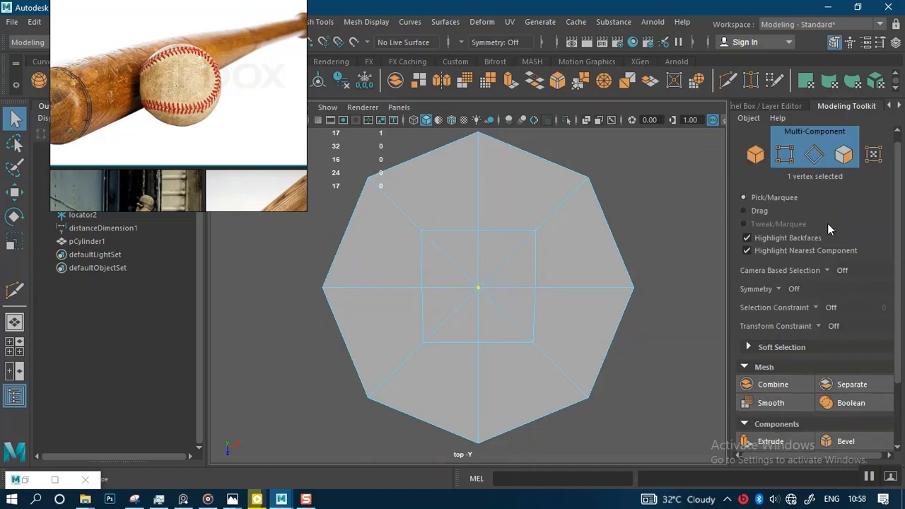
pyautogui.click(812, 165)
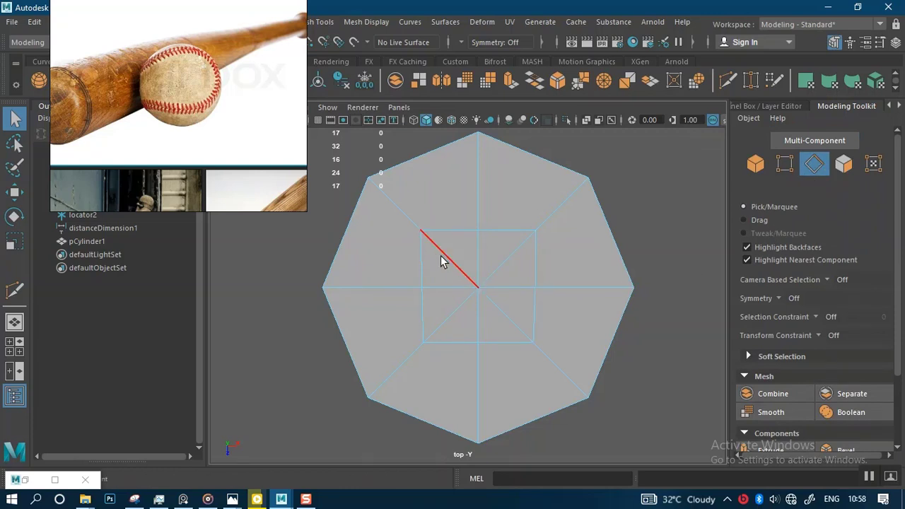
# Step: Delete all eight spoke edges inside the inner square with Delete Edge/Vertex
pyautogui.moveTo(461, 280); pyautogui.dragTo(511, 327)
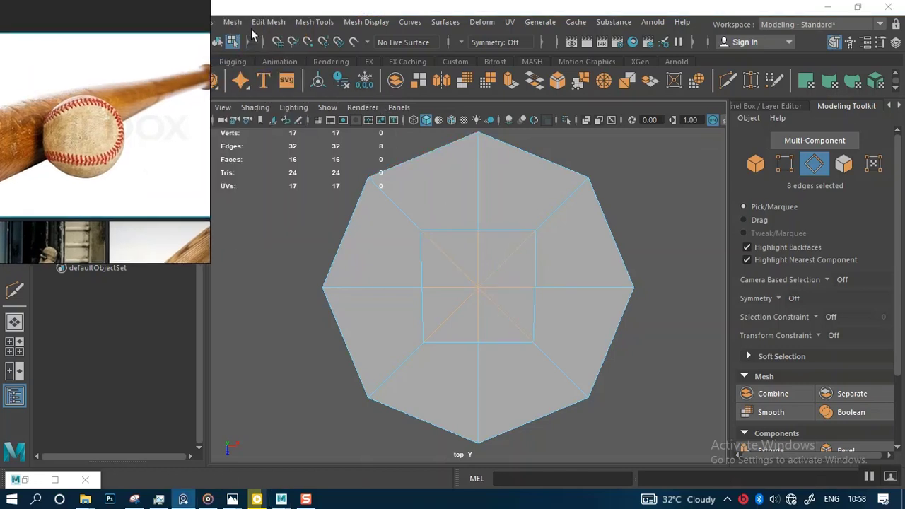
pyautogui.click(259, 21)
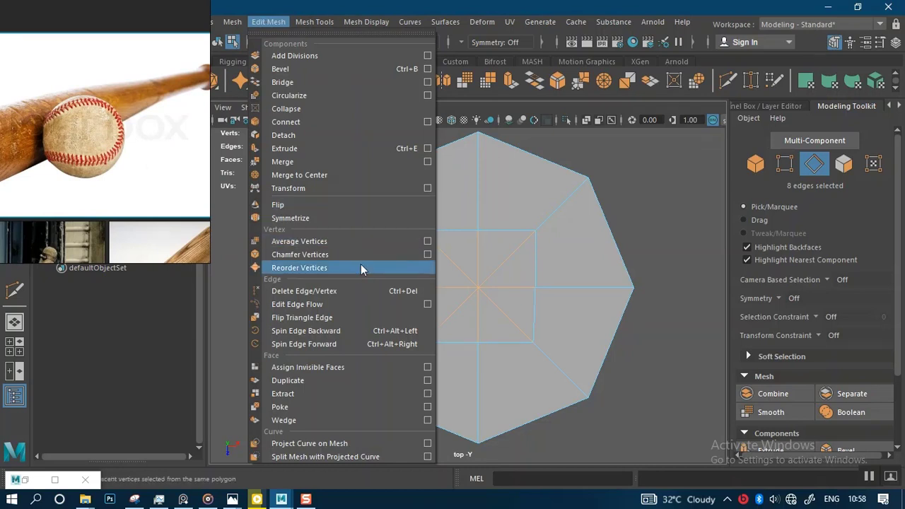
pyautogui.click(355, 290)
pyautogui.scroll(4, 572, 307)
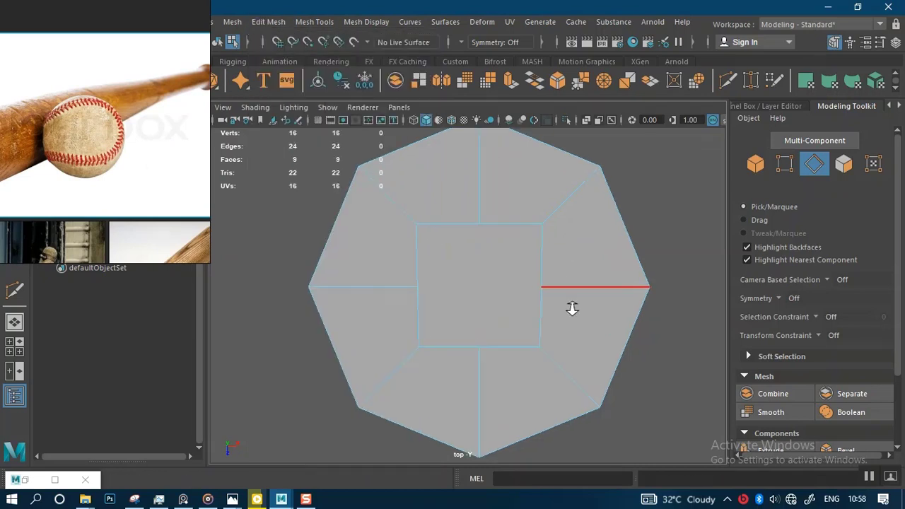
# Step: Undo the deletion of the eight spoke edges inside the square
pyautogui.click(262, 22)
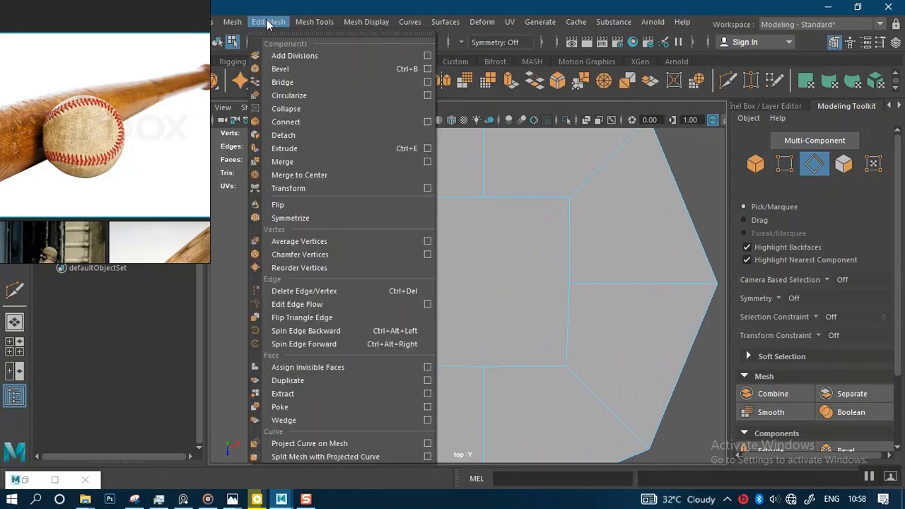
pyautogui.click(402, 291)
pyautogui.keyDown('alt'); pyautogui.moveTo(665, 242); pyautogui.dragTo(553, 307, button='right'); pyautogui.keyUp('alt')
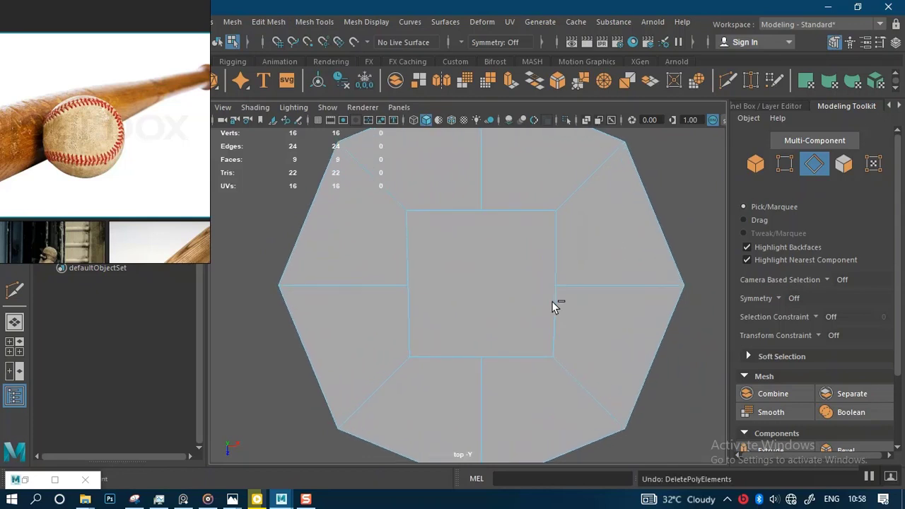
pyautogui.hotkey('ctrl', 'z')
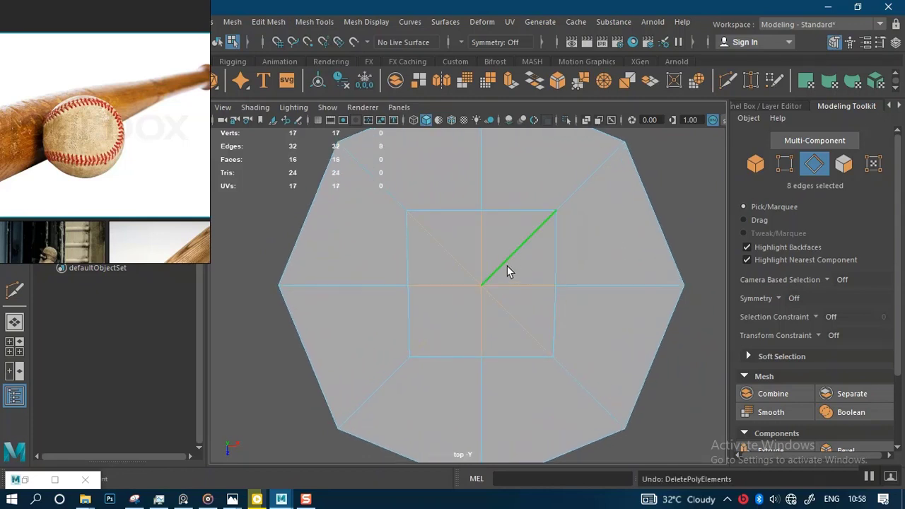
# Step: Delete only the four diagonal edges inside the inner square, keeping the horizontal and vertical ones
pyautogui.click(504, 298)
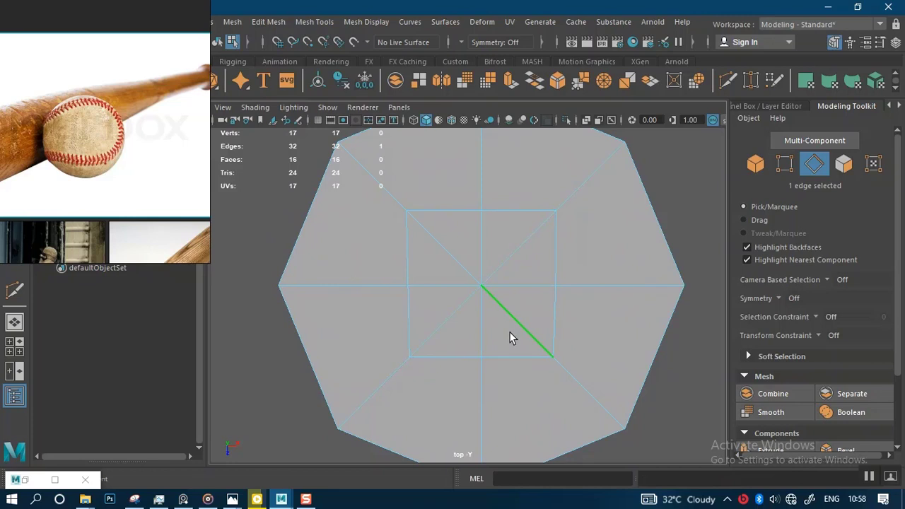
pyautogui.keyDown('shift'); pyautogui.click(447, 328); pyautogui.keyUp('shift')
pyautogui.keyDown('shift'); pyautogui.click(461, 264); pyautogui.keyUp('shift')
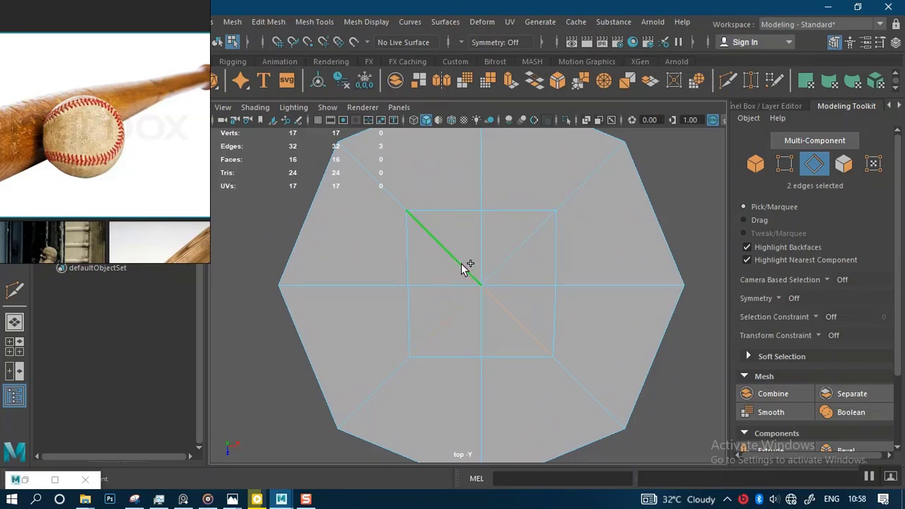
pyautogui.keyDown('shift'); pyautogui.click(513, 265); pyautogui.keyUp('shift')
pyautogui.hotkey('ctrl', 'Delete')
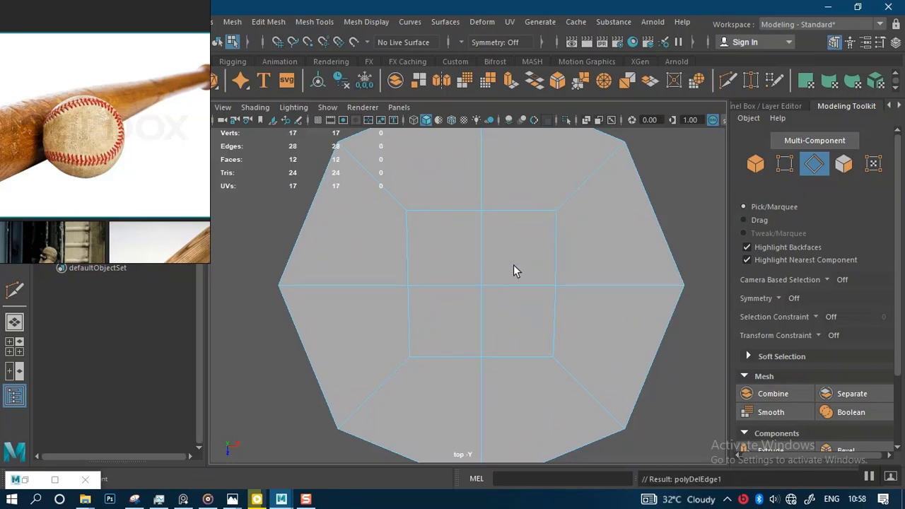
pyautogui.scroll(-2, 496, 317)
pyautogui.scroll(1, 496, 317)
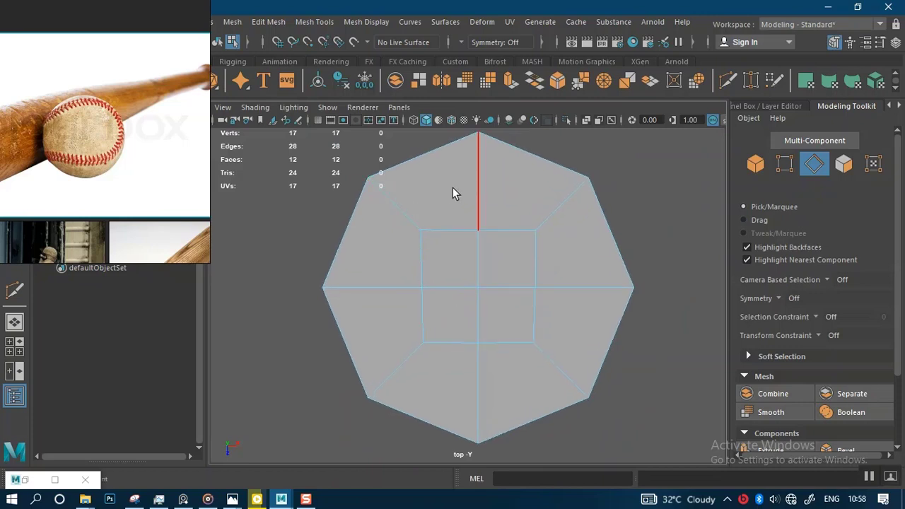
# Step: Select the eight edges forming the disc's inner square and scale them up uniformly about the centre
pyautogui.keyDown('alt'); pyautogui.moveTo(505, 255); pyautogui.dragTo(497, 287, button='right'); pyautogui.keyUp('alt')
pyautogui.keyDown('alt'); pyautogui.moveTo(497, 287); pyautogui.dragTo(458, 283, button='middle'); pyautogui.keyUp('alt')
pyautogui.moveTo(458, 275)
pyautogui.keyDown('alt'); pyautogui.mouseDown(button='right')
pyautogui.moveTo(473, 319)
pyautogui.moveTo(456, 275)
pyautogui.mouseUp(button='right'); pyautogui.keyUp('alt')
pyautogui.keyDown('alt'); pyautogui.moveTo(457, 274); pyautogui.dragTo(475, 277, button='middle'); pyautogui.keyUp('alt')
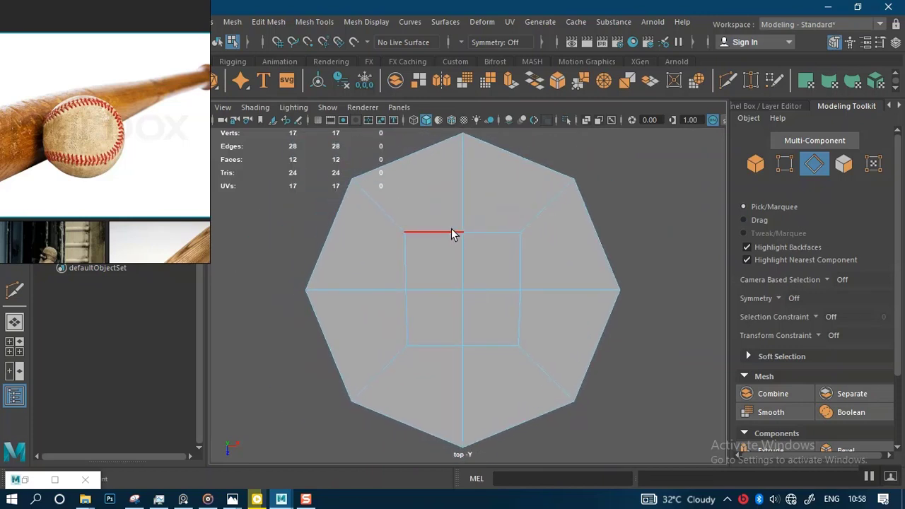
pyautogui.doubleClick(452, 230)
pyautogui.keyDown('shift'); pyautogui.click(512, 253); pyautogui.keyUp('shift')
pyautogui.keyDown('shift'); pyautogui.click(531, 319); pyautogui.keyUp('shift')
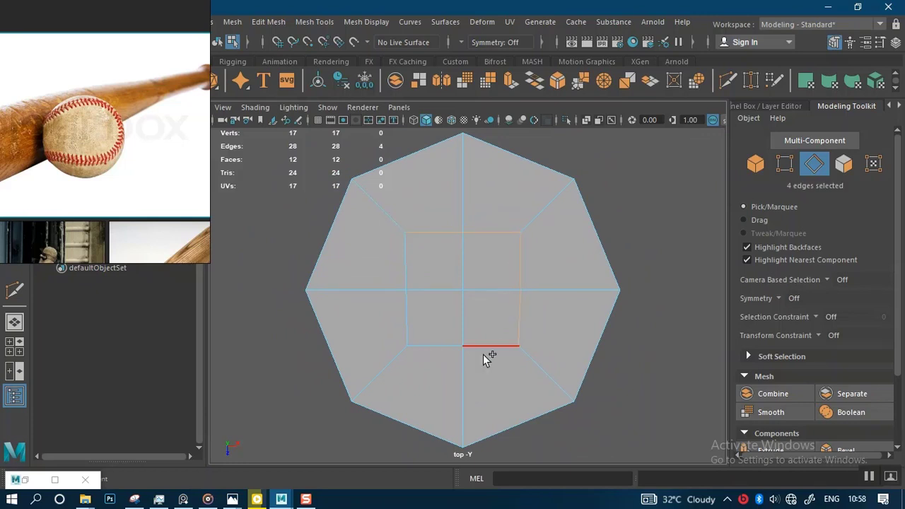
pyautogui.keyDown('shift'); pyautogui.click(433, 347); pyautogui.keyUp('shift')
pyautogui.keyDown('shift'); pyautogui.click(407, 323); pyautogui.keyUp('shift')
pyautogui.keyDown('shift'); pyautogui.click(407, 277); pyautogui.keyUp('shift')
pyautogui.press('w')
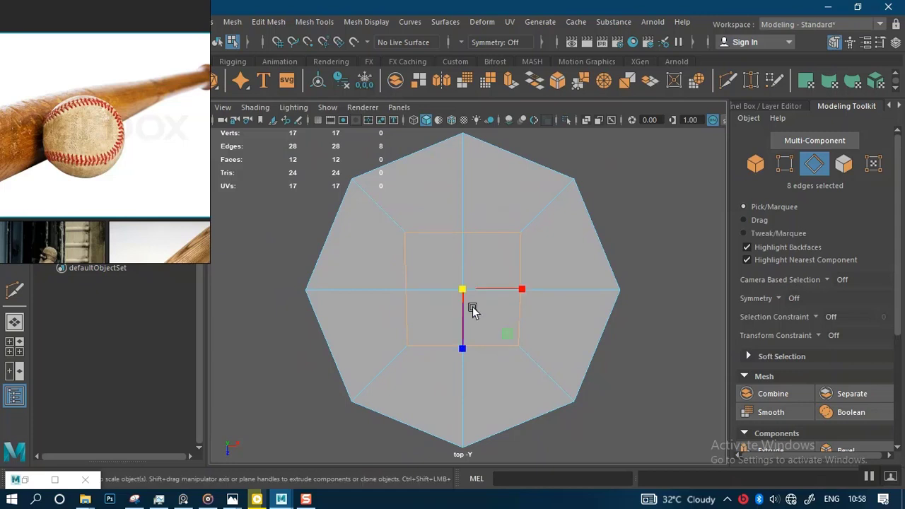
pyautogui.moveTo(463, 294)
pyautogui.mouseDown()
pyautogui.moveTo(495, 303)
pyautogui.moveTo(460, 292)
pyautogui.mouseUp()
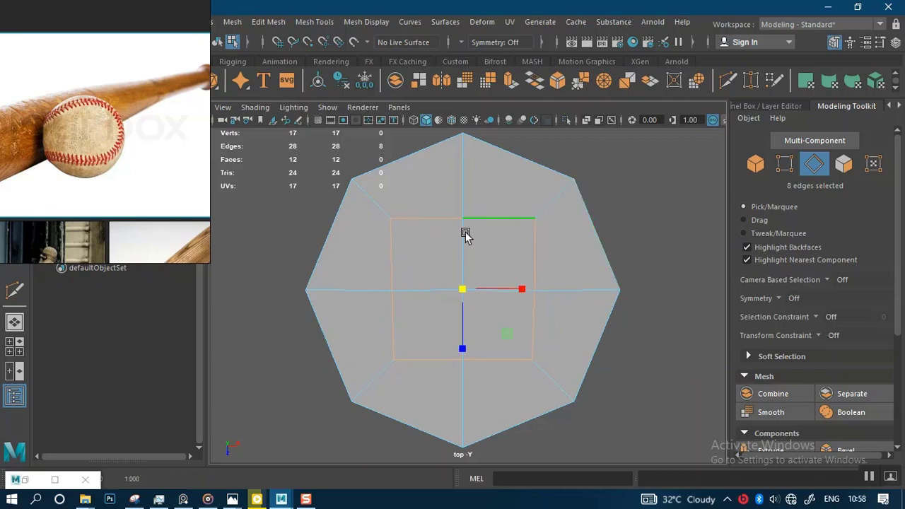
# Step: Scale the two vertical centre edges inside the square outward along Z by about 1.34 to round the inner loop
pyautogui.click(468, 279)
pyautogui.keyDown('shift'); pyautogui.click(464, 334); pyautogui.keyUp('shift')
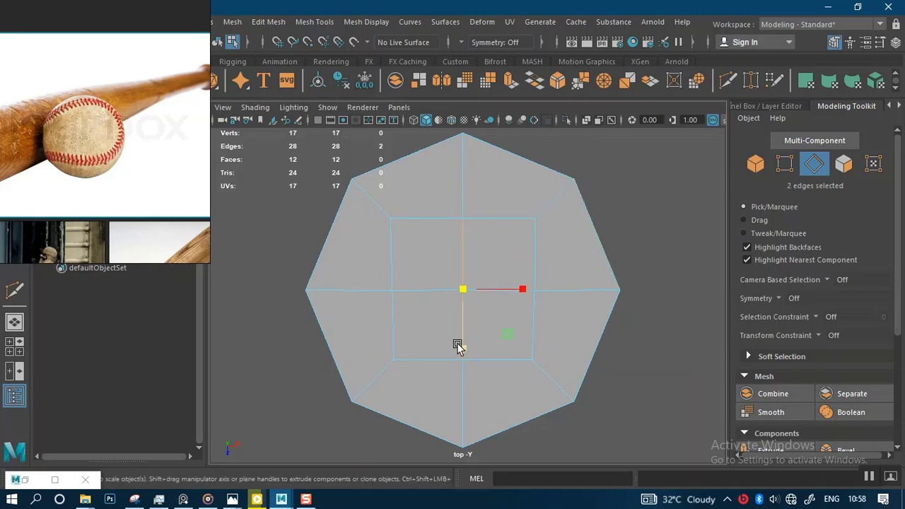
pyautogui.moveTo(463, 360); pyautogui.dragTo(465, 366)
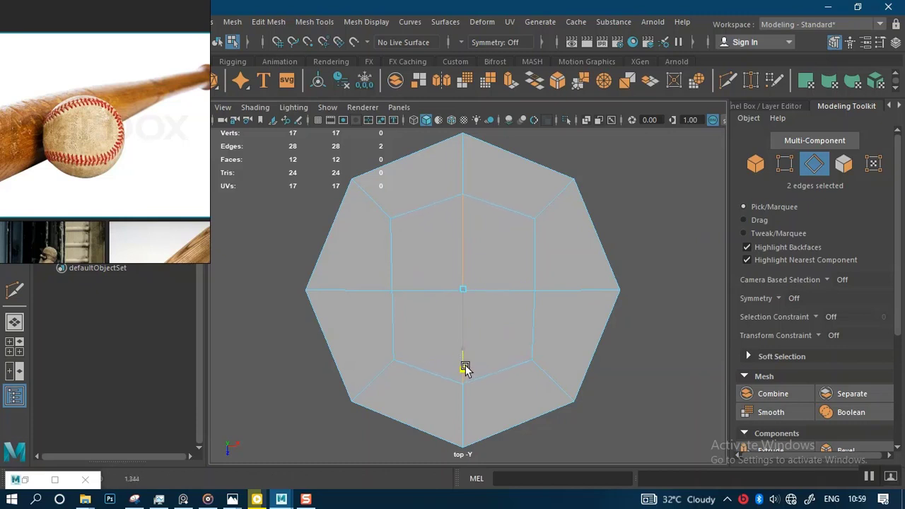
# Step: Scale the two horizontal centre edges outward along X to give the inner loop an octagonal outline
pyautogui.click(419, 300)
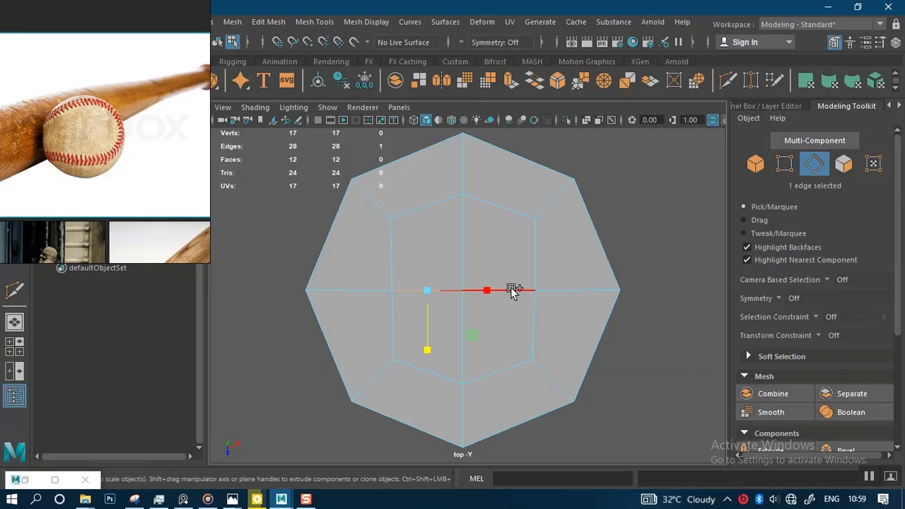
pyautogui.keyDown('shift'); pyautogui.click(513, 290); pyautogui.keyUp('shift')
pyautogui.moveTo(518, 290); pyautogui.dragTo(541, 291)
pyautogui.scroll(-2, 606, 259)
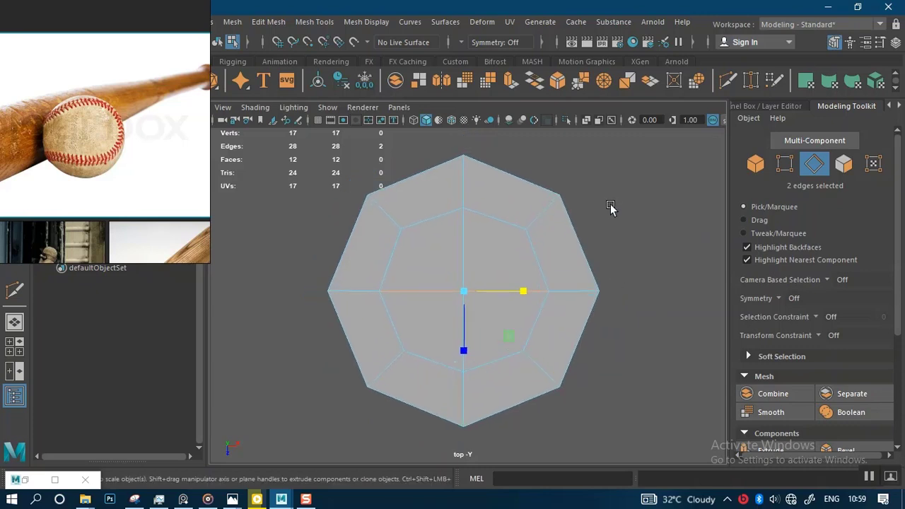
# Step: Return to object mode, reselect the disc and select its eight outer border edges in edge mode
pyautogui.moveTo(610, 130); pyautogui.dragTo(661, 99, button='right')
pyautogui.scroll(-2, 530, 256)
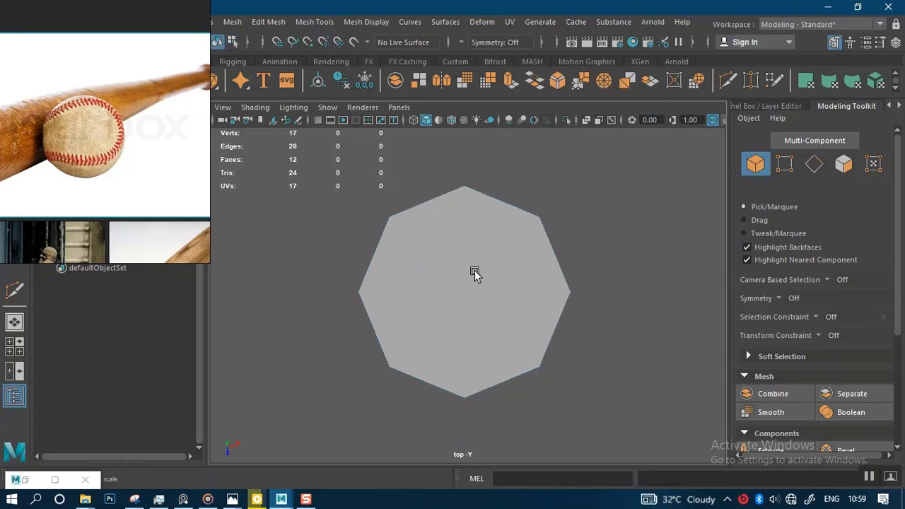
pyautogui.click(474, 270)
pyautogui.moveTo(545, 188); pyautogui.dragTo(546, 162, button='right')
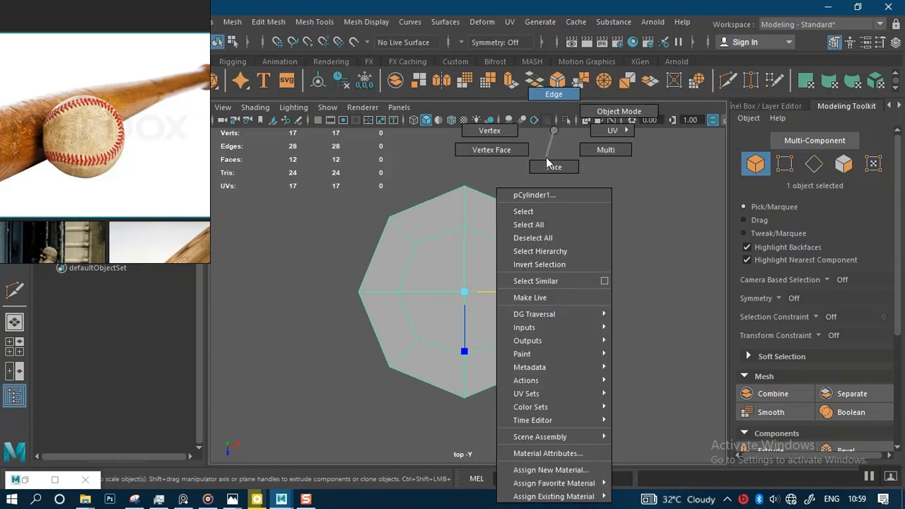
pyautogui.moveTo(554, 104); pyautogui.dragTo(553, 103, button='right')
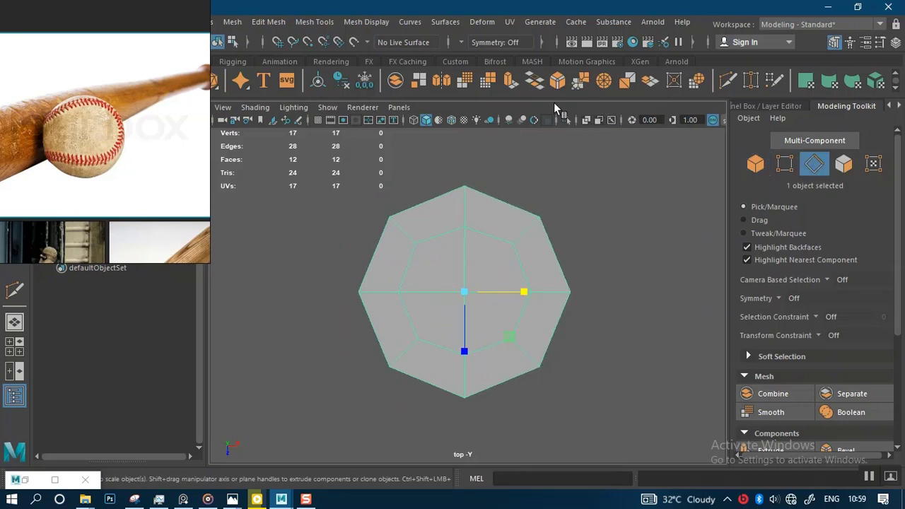
pyautogui.doubleClick(512, 204)
pyautogui.scroll(2, 534, 296)
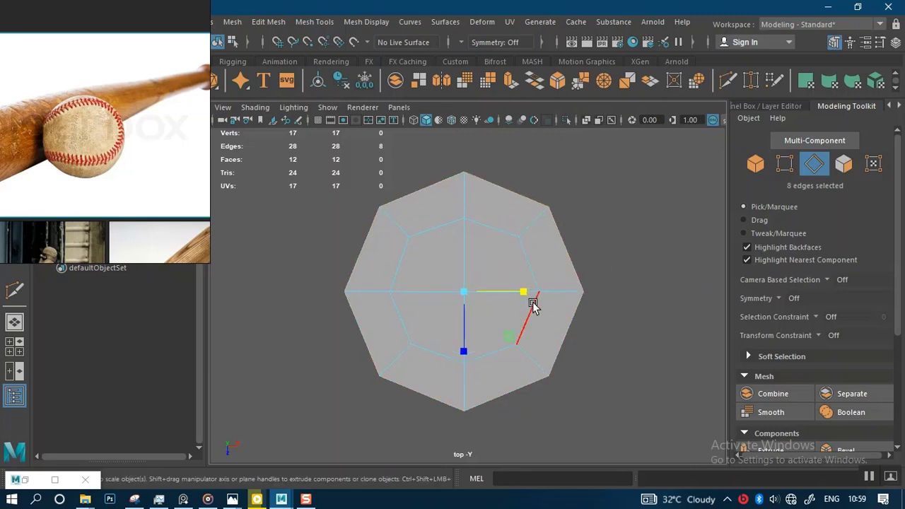
pyautogui.scroll(-2, 523, 326)
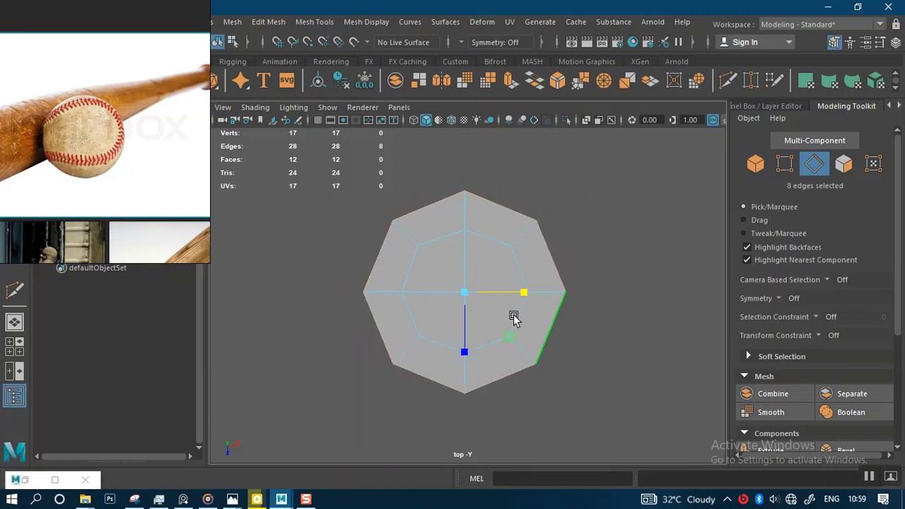
# Step: Extrude the eight border edges in the front view and pull them straight down along the world Y axis
pyautogui.press('space')
pyautogui.press('space')
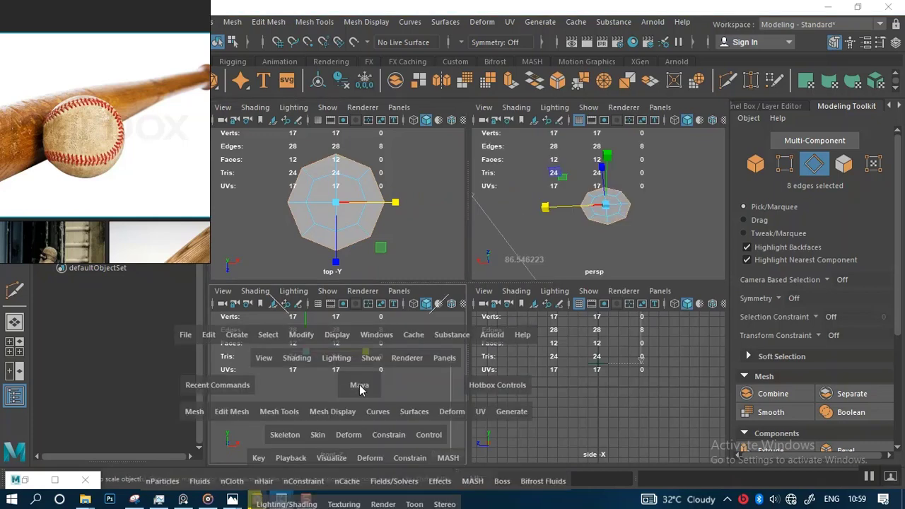
pyautogui.keyDown('alt'); pyautogui.moveTo(454, 313); pyautogui.dragTo(468, 243, button='middle'); pyautogui.keyUp('alt')
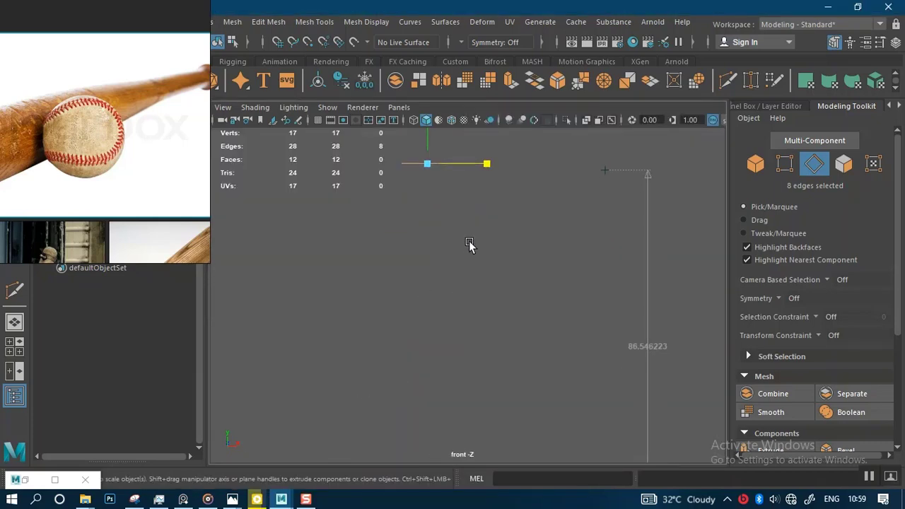
pyautogui.keyDown('alt'); pyautogui.moveTo(482, 284); pyautogui.dragTo(435, 226, button='right'); pyautogui.keyUp('alt')
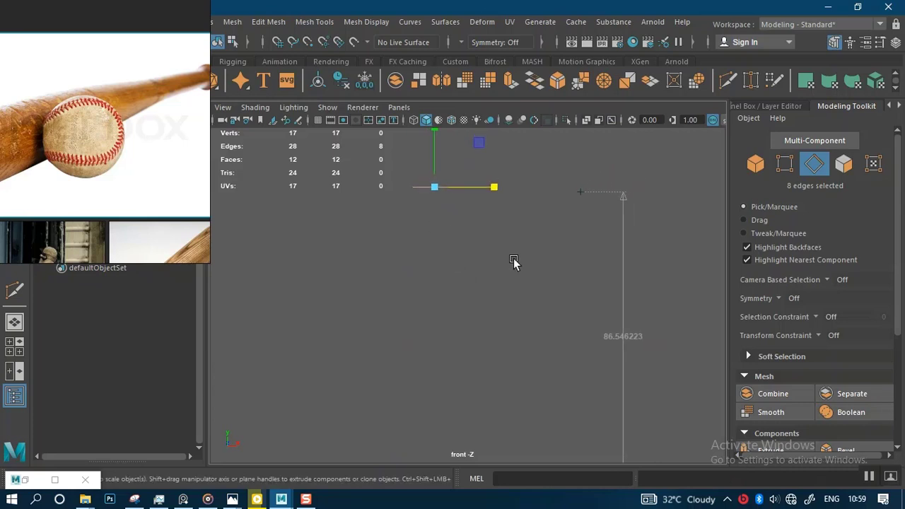
pyautogui.moveTo(513, 258)
pyautogui.keyDown('alt'); pyautogui.mouseDown(button='middle')
pyautogui.moveTo(502, 321)
pyautogui.moveTo(504, 260)
pyautogui.mouseUp(button='middle'); pyautogui.keyUp('alt')
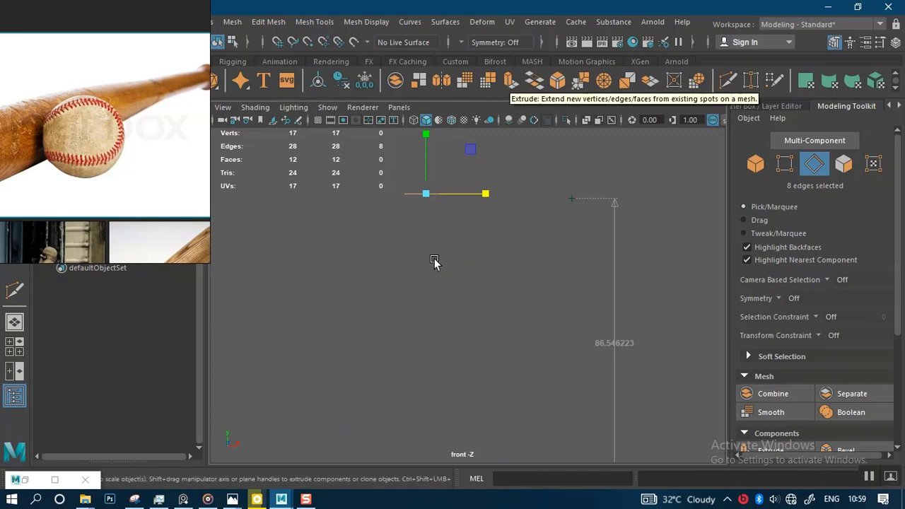
pyautogui.keyDown('shift'); pyautogui.rightClick(439, 197); pyautogui.keyUp('shift')
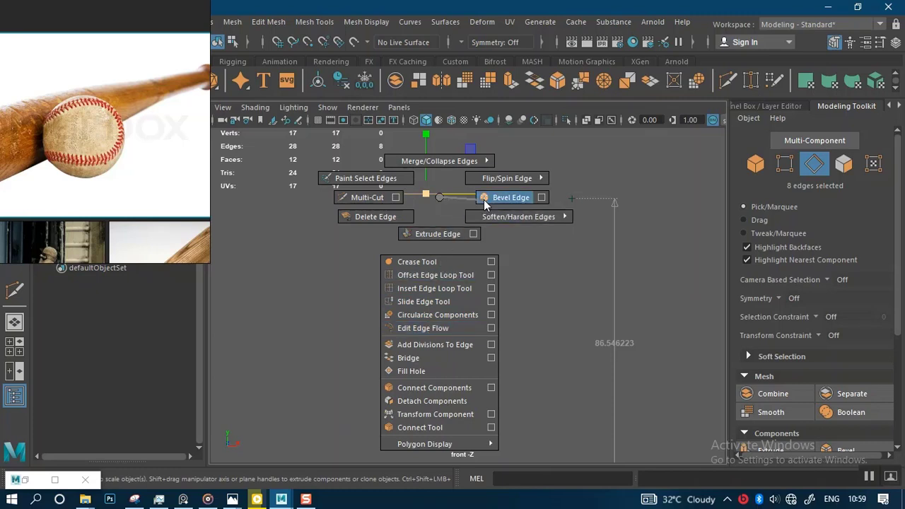
pyautogui.click(425, 234)
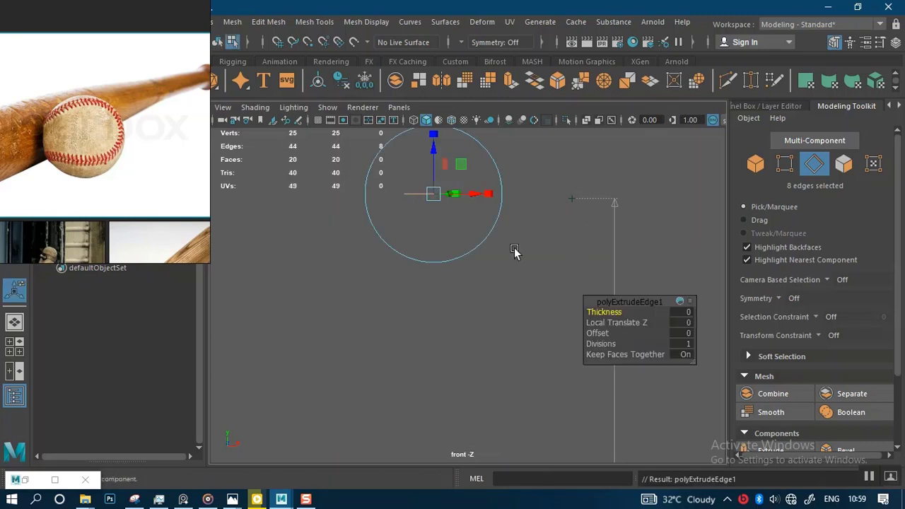
pyautogui.keyDown('alt'); pyautogui.moveTo(502, 278); pyautogui.dragTo(495, 393, button='middle'); pyautogui.keyUp('alt')
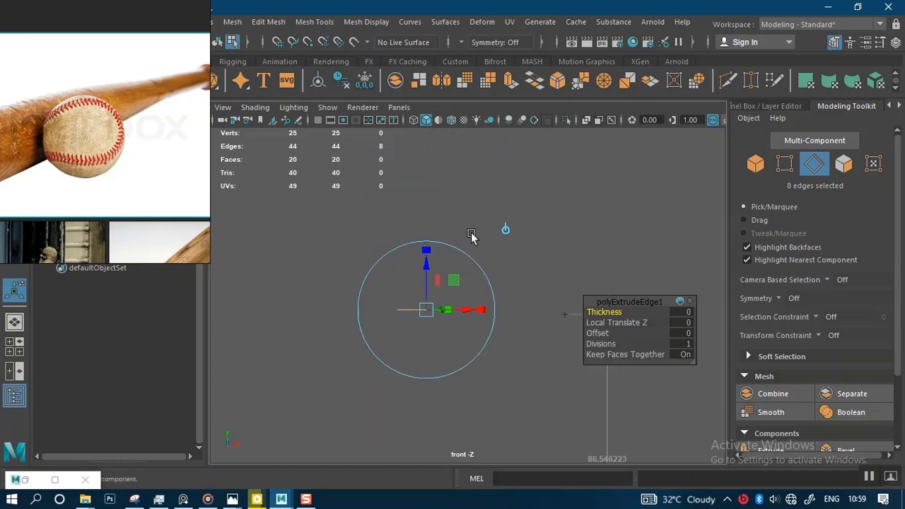
pyautogui.click(504, 229)
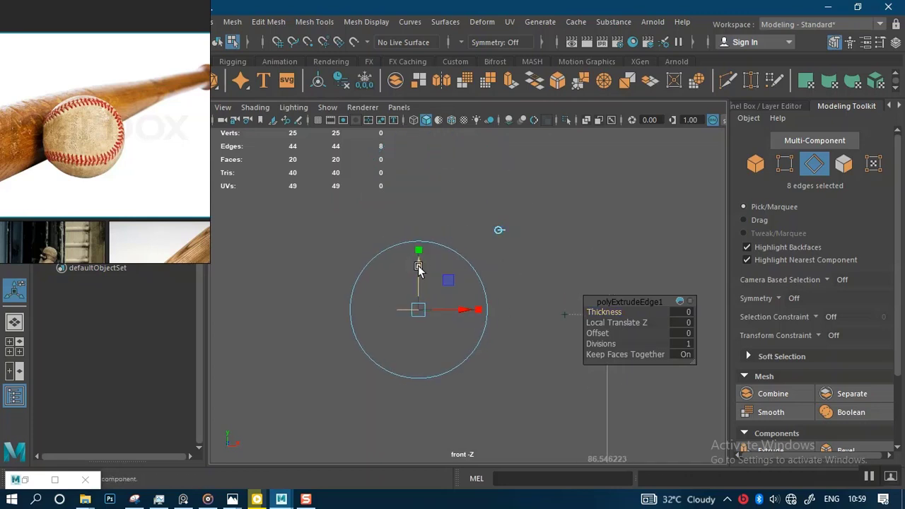
pyautogui.moveTo(418, 268); pyautogui.dragTo(437, 388)
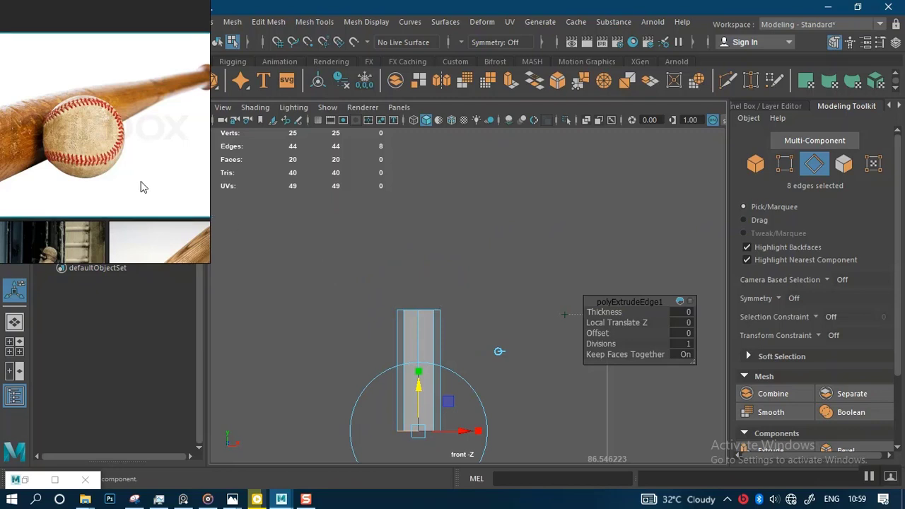
# Step: Examine the photo of three wooden bats on the reference board for the handle and knob shape
pyautogui.scroll(-5, 131, 182)
pyautogui.scroll(5, 145, 198)
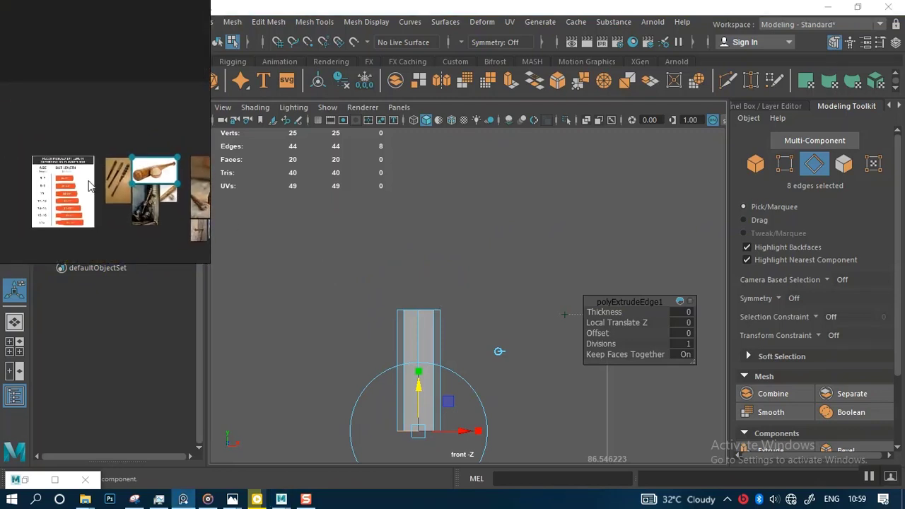
pyautogui.scroll(4, 134, 183)
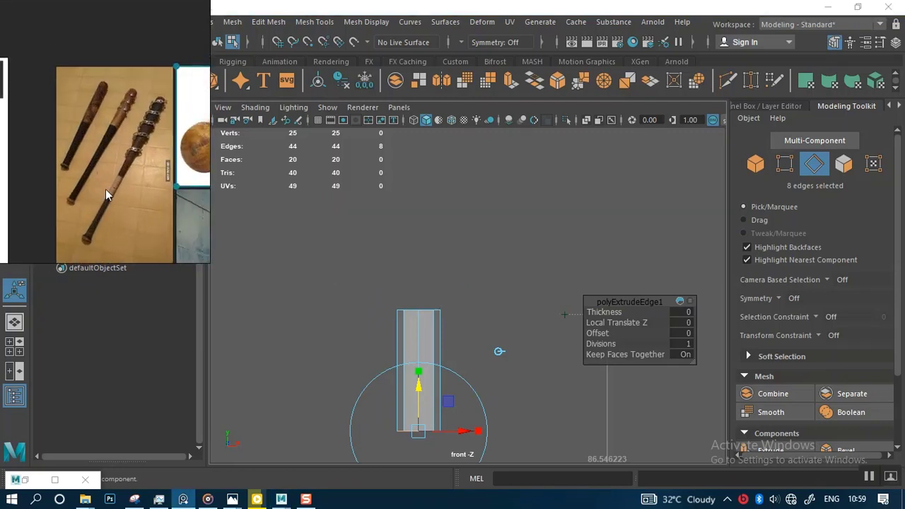
pyautogui.moveTo(120, 181); pyautogui.dragTo(121, 166, button='middle')
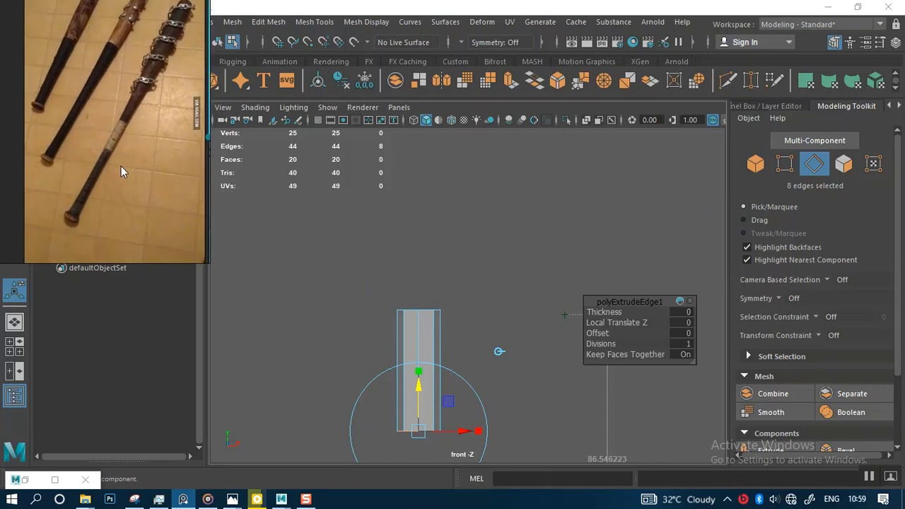
pyautogui.scroll(-2, 439, 286)
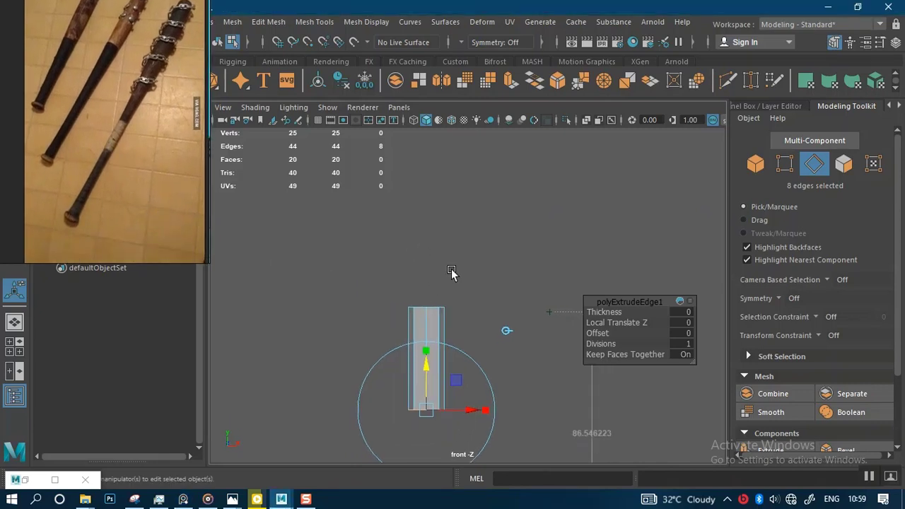
# Step: Extend the extruded edges down to the lower end of the 86.546223 distance measurement
pyautogui.keyDown('alt'); pyautogui.moveTo(452, 275); pyautogui.dragTo(451, 202, button='middle'); pyautogui.keyUp('alt')
pyautogui.scroll(-3, 441, 233)
pyautogui.scroll(-1, 442, 235)
pyautogui.scroll(-2, 453, 254)
pyautogui.keyDown('alt'); pyautogui.moveTo(460, 256); pyautogui.dragTo(450, 204, button='middle'); pyautogui.keyUp('alt')
pyautogui.moveTo(434, 224); pyautogui.dragTo(429, 314)
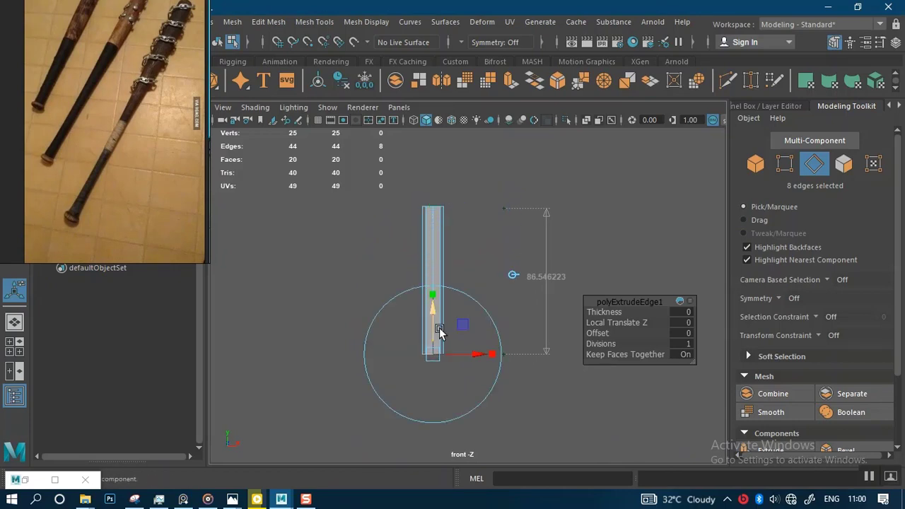
pyautogui.scroll(3, 485, 319)
pyautogui.keyDown('alt'); pyautogui.moveTo(509, 376); pyautogui.dragTo(506, 289, button='middle'); pyautogui.keyUp('alt')
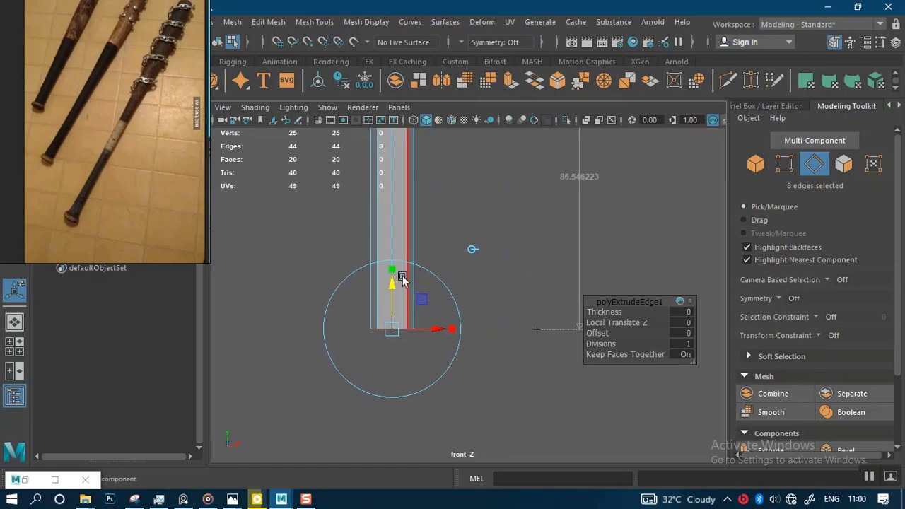
pyautogui.moveTo(396, 282); pyautogui.dragTo(394, 289)
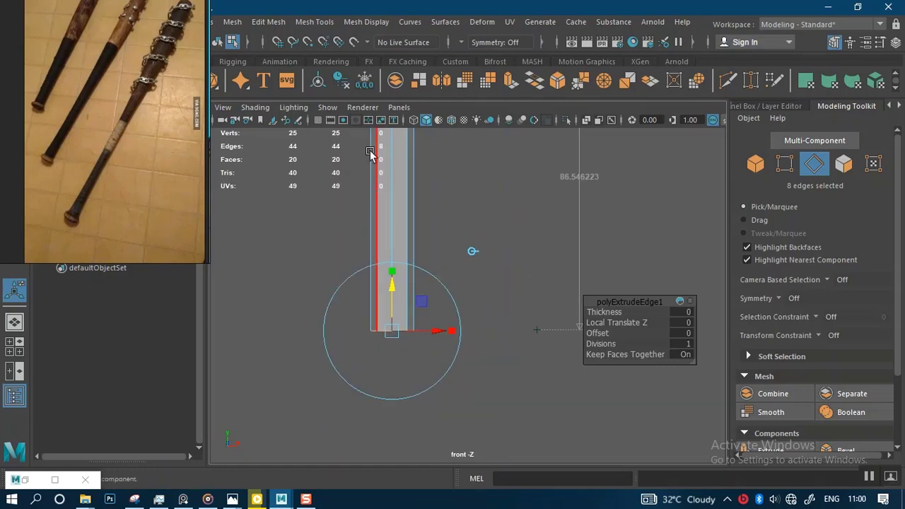
# Step: Show the grid in the front view and fine-tune the bottom edges' height against the measurement's lower end
pyautogui.click(316, 119)
pyautogui.scroll(2, 495, 306)
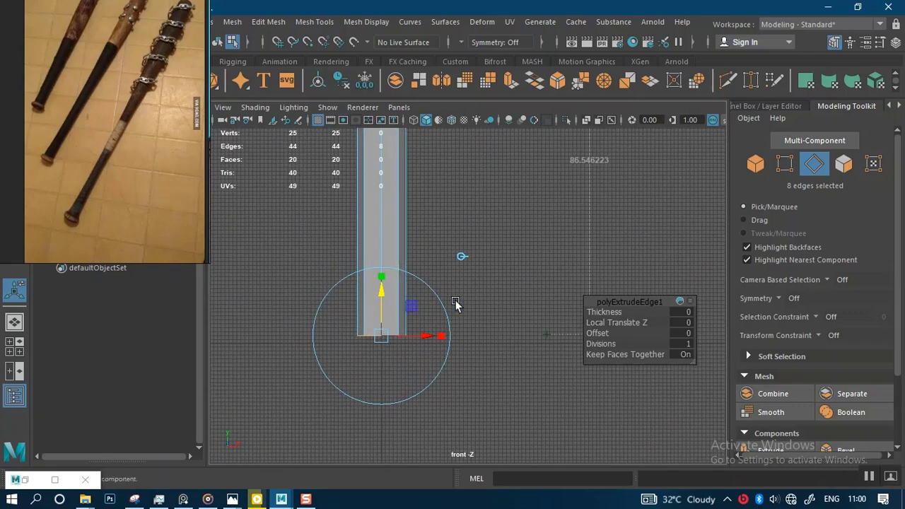
pyautogui.scroll(3, 501, 249)
pyautogui.keyDown('alt'); pyautogui.moveTo(496, 291); pyautogui.dragTo(516, 194, button='middle'); pyautogui.keyUp('alt')
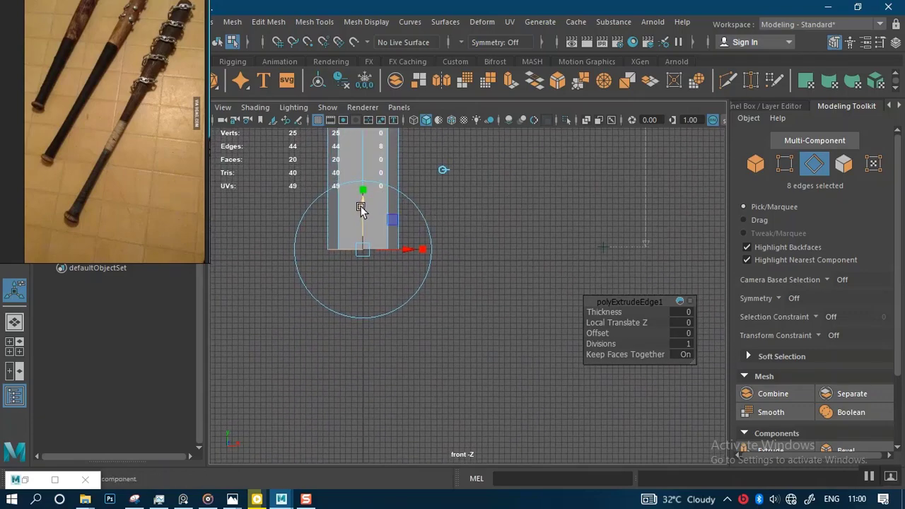
pyautogui.moveTo(361, 207); pyautogui.dragTo(362, 205)
# Step: Scale the eight bottom edges uniformly inward to about 0.4 in the front view so the bat tapers toward the handle
pyautogui.keyDown('alt'); pyautogui.moveTo(504, 253); pyautogui.dragTo(475, 227, button='right'); pyautogui.keyUp('alt')
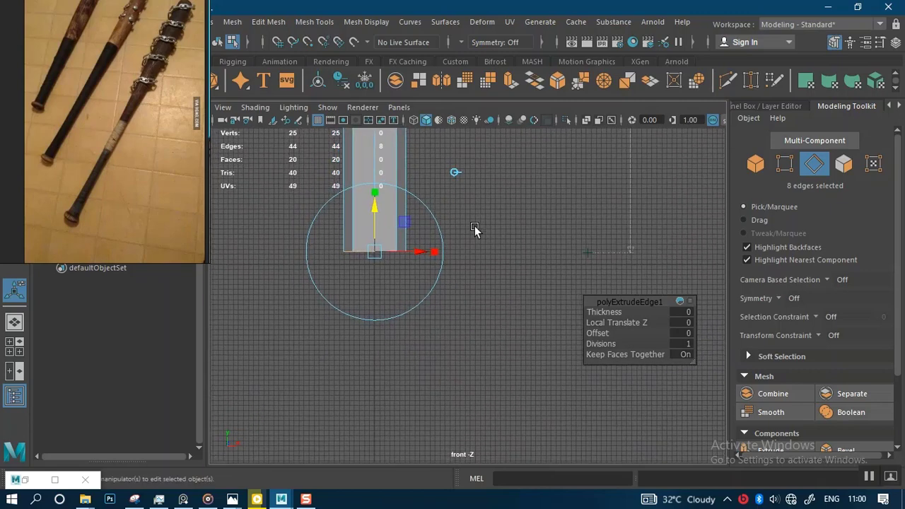
pyautogui.keyDown('alt'); pyautogui.moveTo(474, 227); pyautogui.dragTo(494, 338, button='middle'); pyautogui.keyUp('alt')
pyautogui.keyDown('alt'); pyautogui.moveTo(493, 338); pyautogui.dragTo(464, 254, button='right'); pyautogui.keyUp('alt')
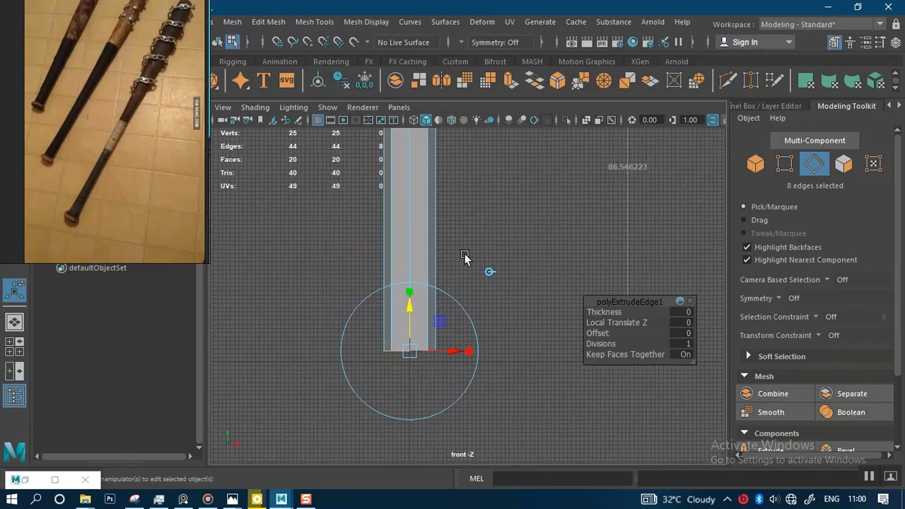
pyautogui.press('r')
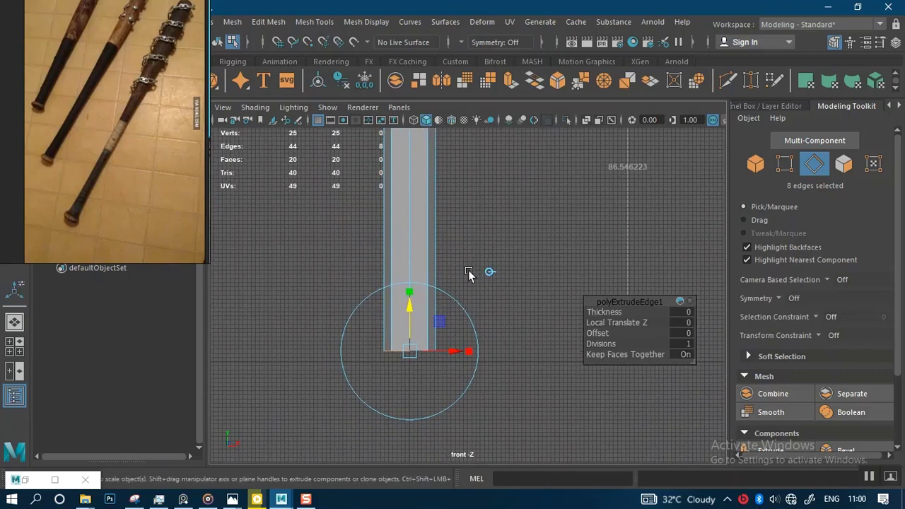
pyautogui.keyDown('alt'); pyautogui.moveTo(438, 309); pyautogui.dragTo(434, 393, button='right'); pyautogui.keyUp('alt')
pyautogui.keyDown('alt'); pyautogui.moveTo(435, 394); pyautogui.dragTo(470, 414, button='middle'); pyautogui.keyUp('alt')
pyautogui.keyDown('alt'); pyautogui.moveTo(471, 346); pyautogui.dragTo(462, 234, button='right'); pyautogui.keyUp('alt')
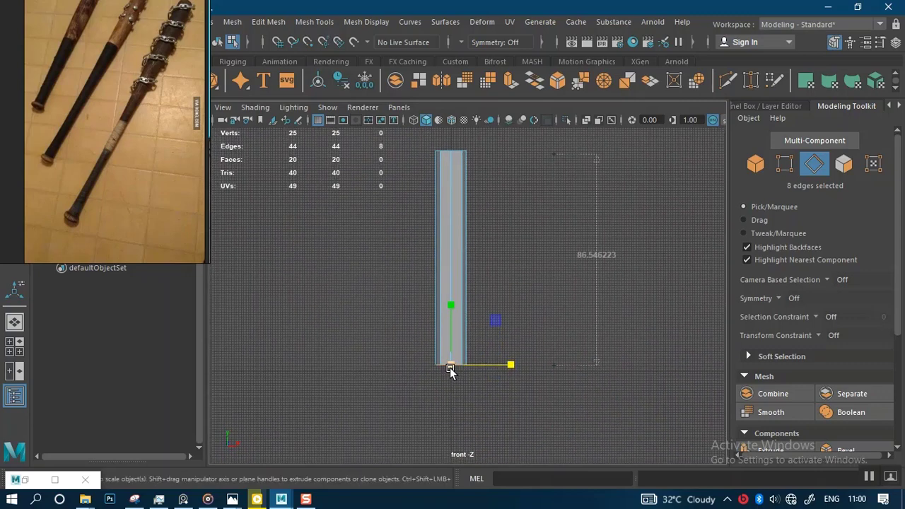
pyautogui.moveTo(450, 366); pyautogui.dragTo(438, 365, button='middle')
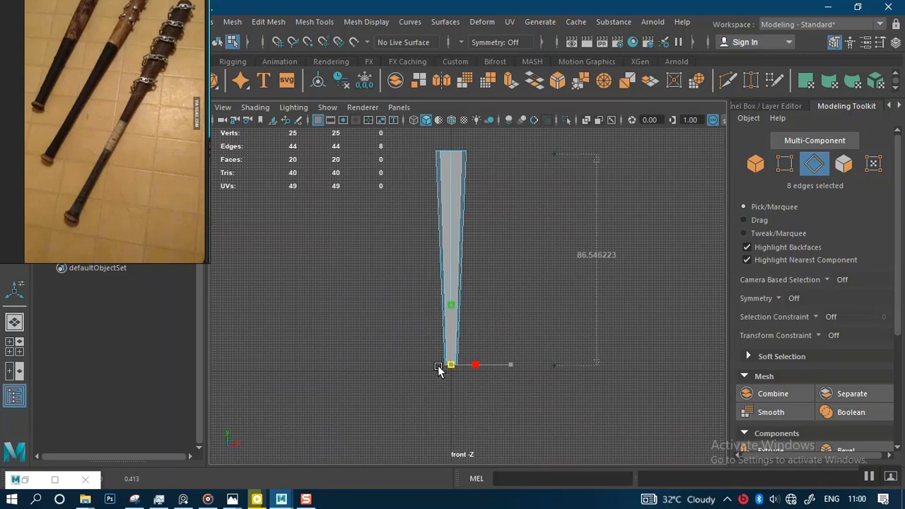
pyautogui.moveTo(438, 366); pyautogui.dragTo(436, 367)
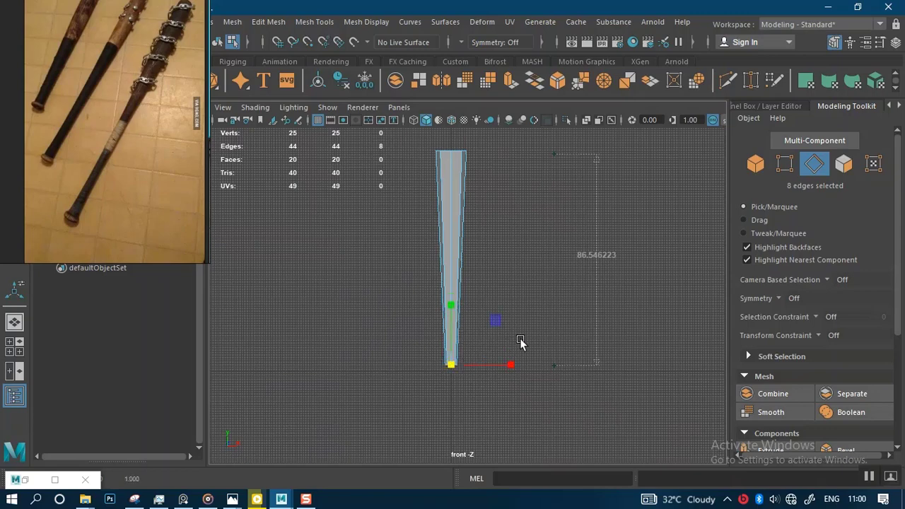
# Step: Select the eight-edge loop around the outer rim of the bat's top cap in the perspective view
pyautogui.scroll(-2, 458, 252)
pyautogui.scroll(2, 456, 250)
pyautogui.scroll(3, 502, 266)
pyautogui.keyDown('alt'); pyautogui.moveTo(502, 336); pyautogui.dragTo(509, 413, button='middle'); pyautogui.keyUp('alt')
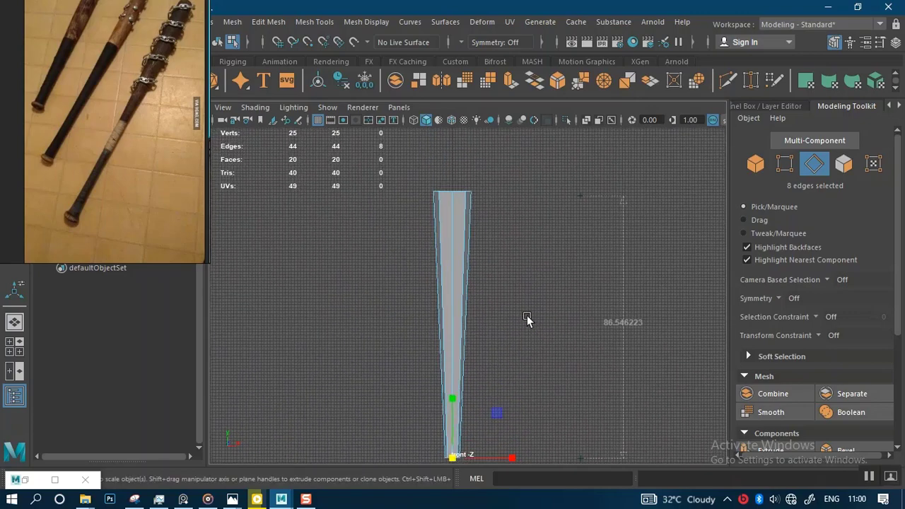
pyautogui.scroll(-2, 509, 248)
pyautogui.scroll(1, 502, 271)
pyautogui.click(501, 271)
pyautogui.press('space')
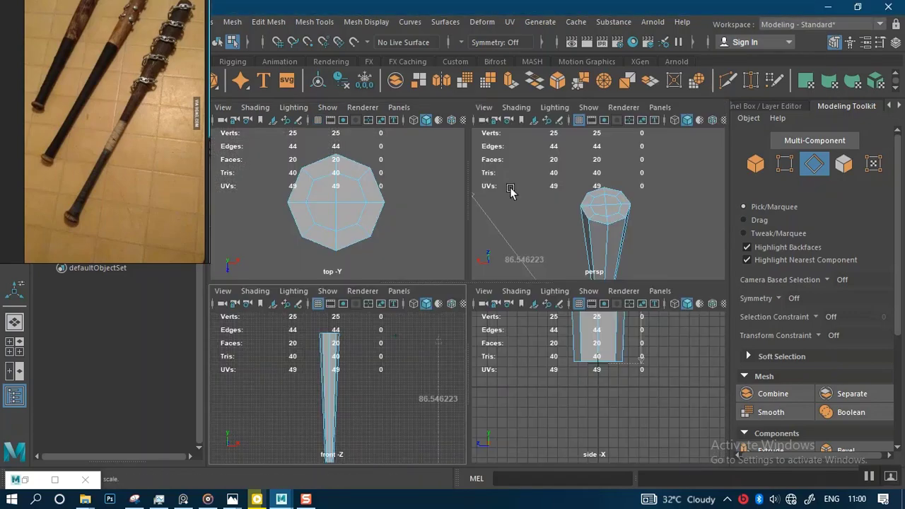
pyautogui.scroll(3, 629, 233)
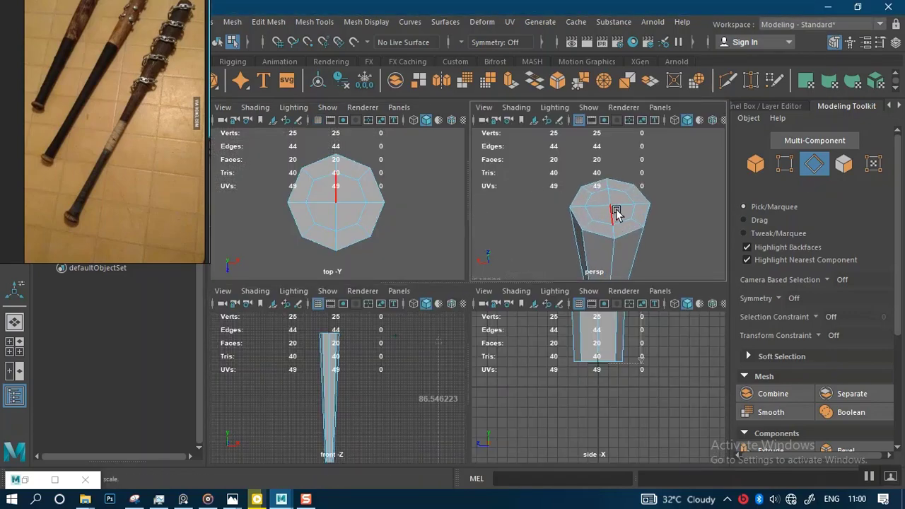
pyautogui.moveTo(619, 131); pyautogui.dragTo(620, 101, button='right')
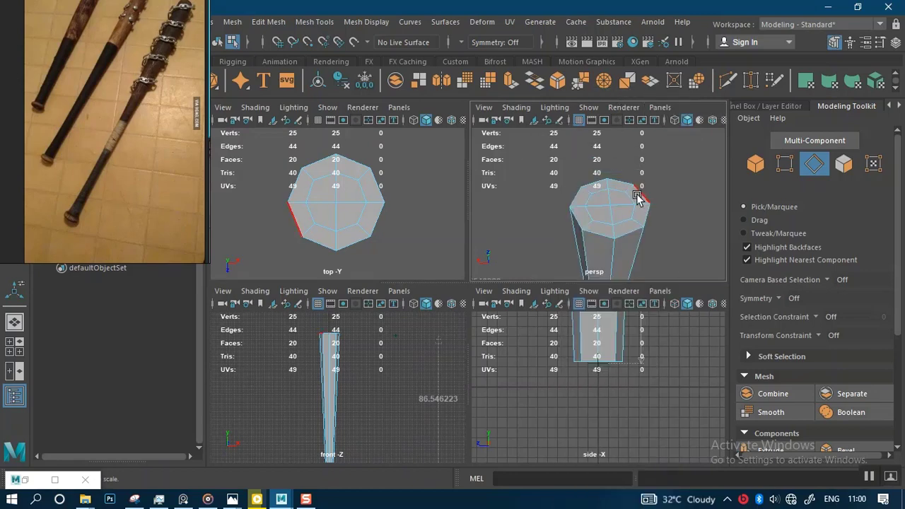
pyautogui.keyDown('alt'); pyautogui.moveTo(642, 196); pyautogui.dragTo(585, 235); pyautogui.keyUp('alt')
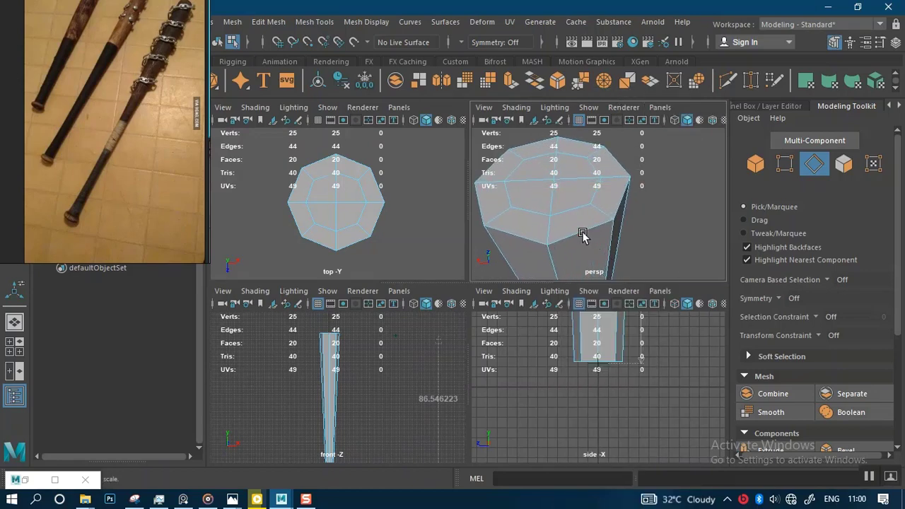
pyautogui.doubleClick(583, 233)
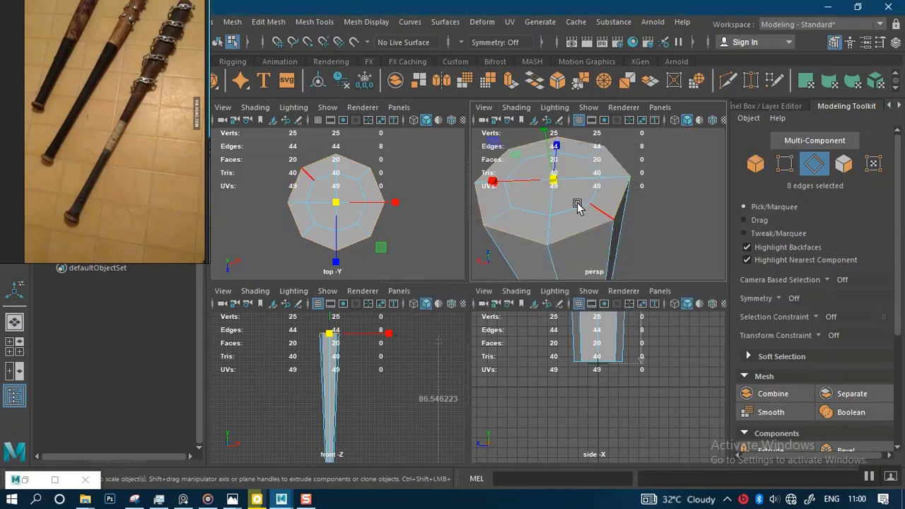
pyautogui.press('space')
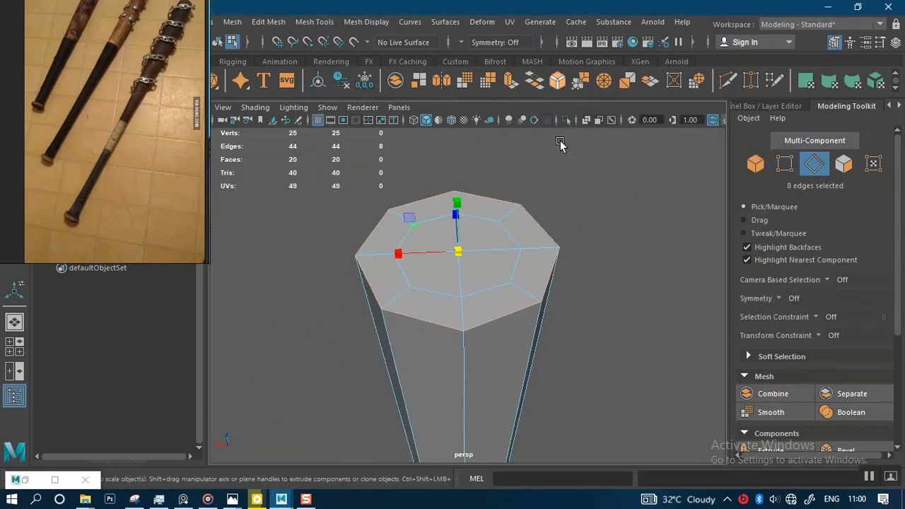
# Step: Try beveling the cap's outer rim edges with a fraction of 0.5, and undo the bevel
pyautogui.hotkey('ctrl', 'b')
pyautogui.keyDown('alt'); pyautogui.moveTo(535, 299); pyautogui.dragTo(521, 286); pyautogui.keyUp('alt')
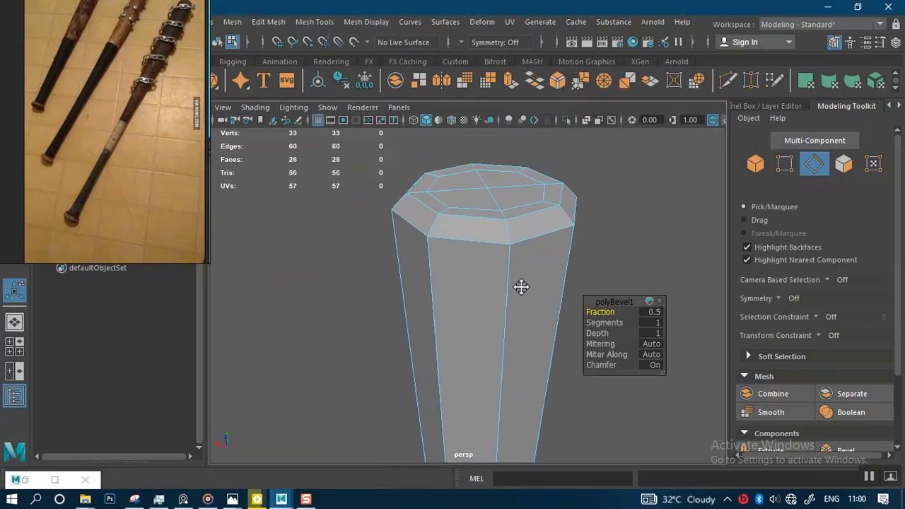
pyautogui.keyDown('alt'); pyautogui.moveTo(521, 286); pyautogui.dragTo(517, 289, button='middle'); pyautogui.keyUp('alt')
pyautogui.moveTo(602, 309); pyautogui.dragTo(605, 308)
pyautogui.hotkey('ctrl', 'z')
pyautogui.hotkey('ctrl', 'z')
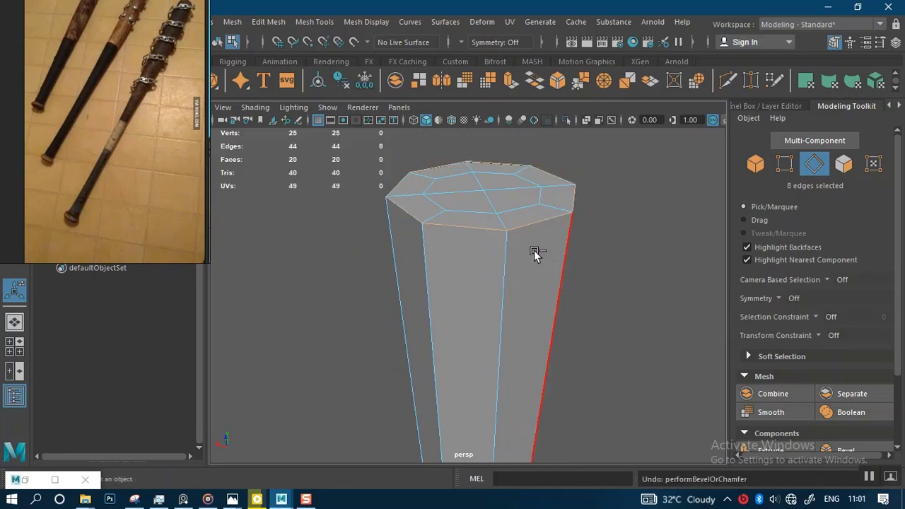
# Step: Move the cap's outer rim edges down along the Y axis in the front view to form a sloped top end
pyautogui.moveTo(479, 212); pyautogui.dragTo(479, 99, button='right')
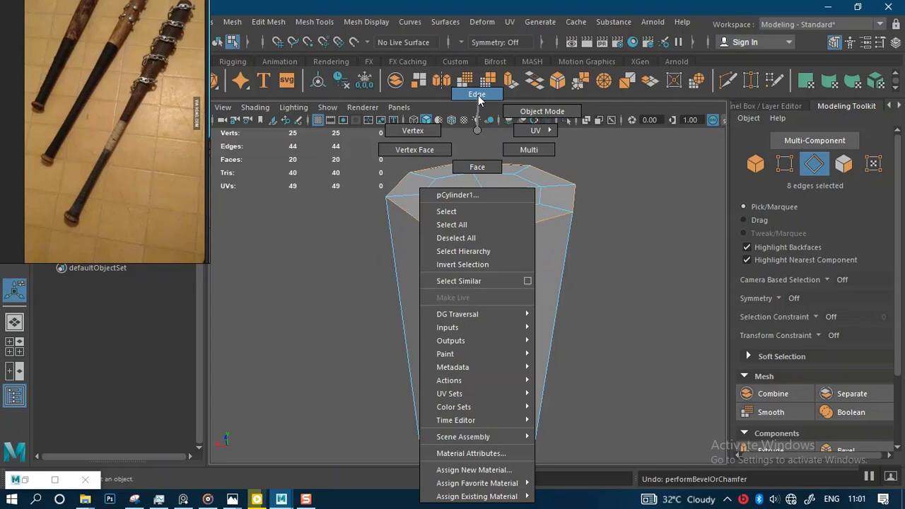
pyautogui.moveTo(479, 99); pyautogui.dragTo(479, 99, button='right')
pyautogui.press('w')
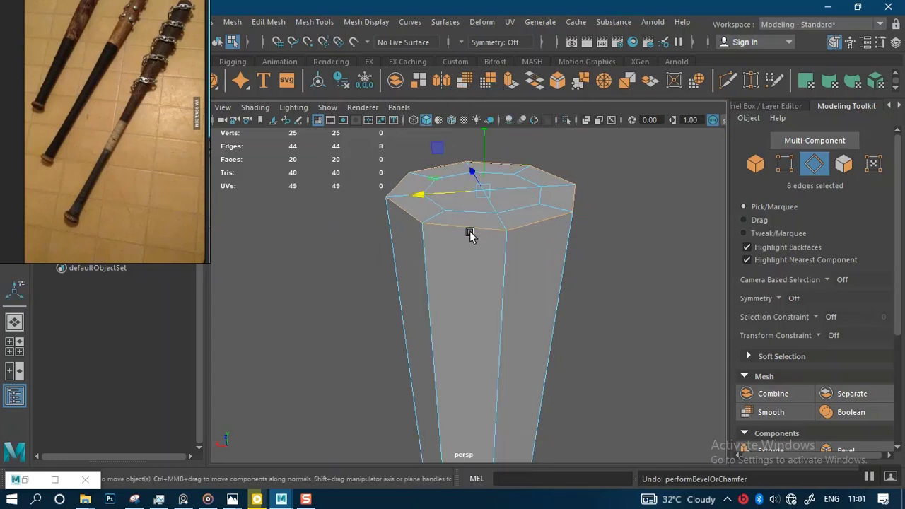
pyautogui.press('space')
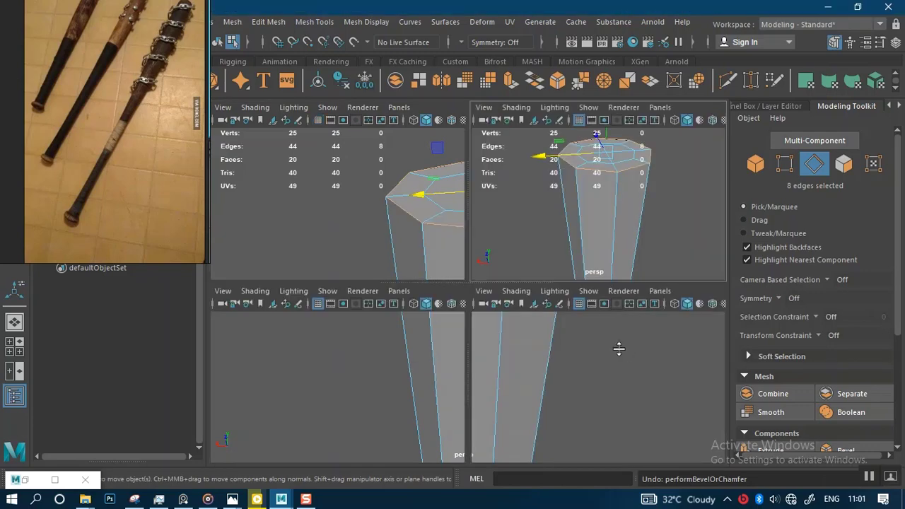
pyautogui.press('space')
pyautogui.press('f')
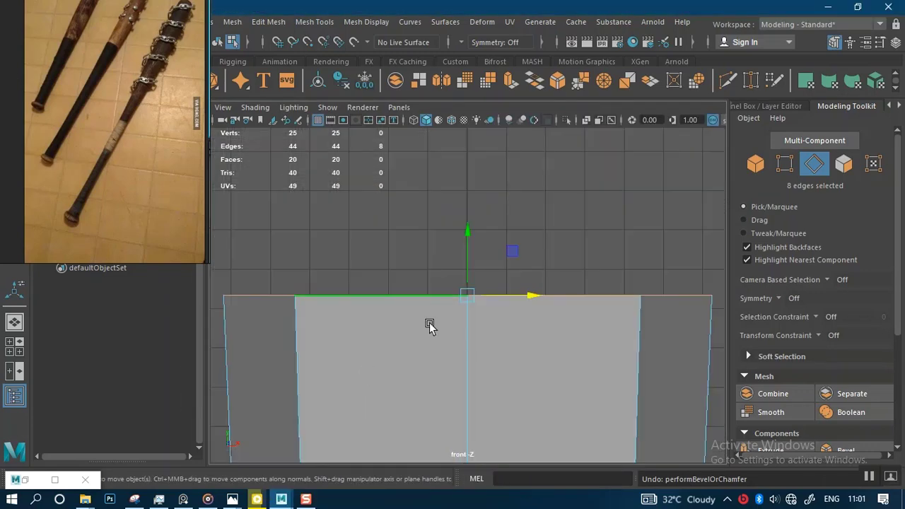
pyautogui.moveTo(467, 230); pyautogui.dragTo(468, 329)
pyautogui.scroll(-2, 514, 352)
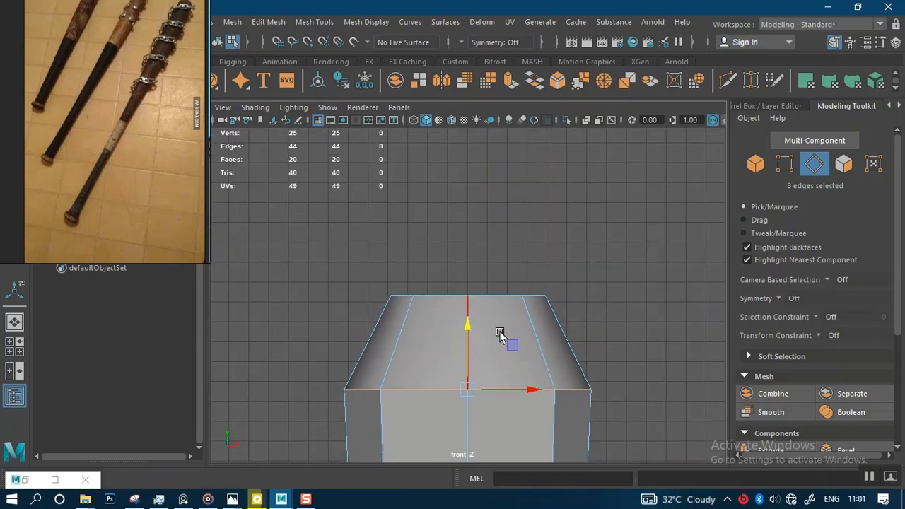
# Step: Check the tip shape in the photo of three wooden bats and raise the rim edges slightly to shorten the slope
pyautogui.moveTo(120, 174); pyautogui.dragTo(110, 222)
pyautogui.moveTo(110, 217); pyautogui.dragTo(112, 196, button='middle')
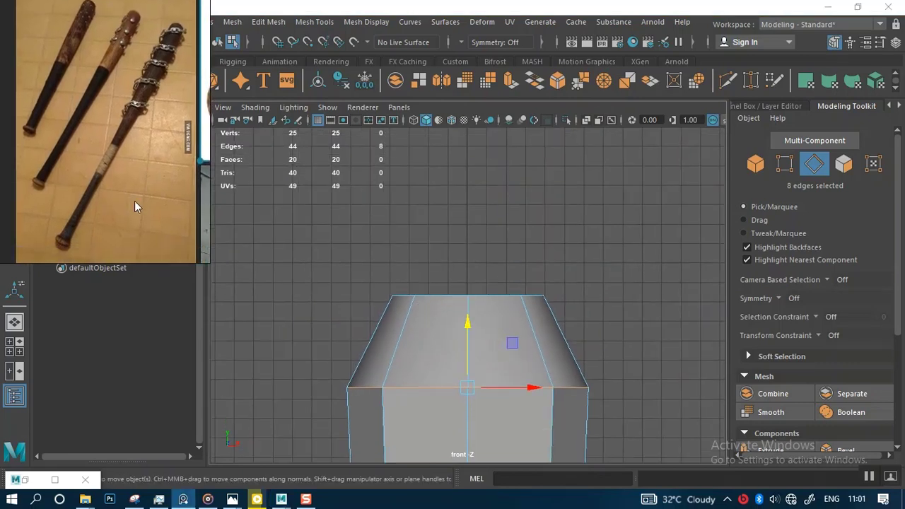
pyautogui.scroll(2, 520, 340)
pyautogui.moveTo(468, 331); pyautogui.dragTo(468, 316)
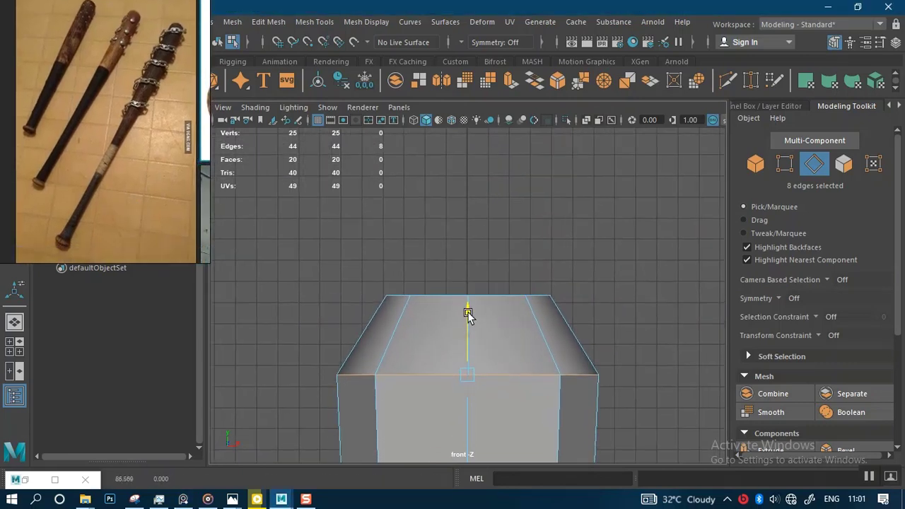
# Step: Return to object mode and preview the bat smoothed in the perspective view, ending with the unsmoothed mesh displayed
pyautogui.press('space')
pyautogui.press('space')
pyautogui.press('space')
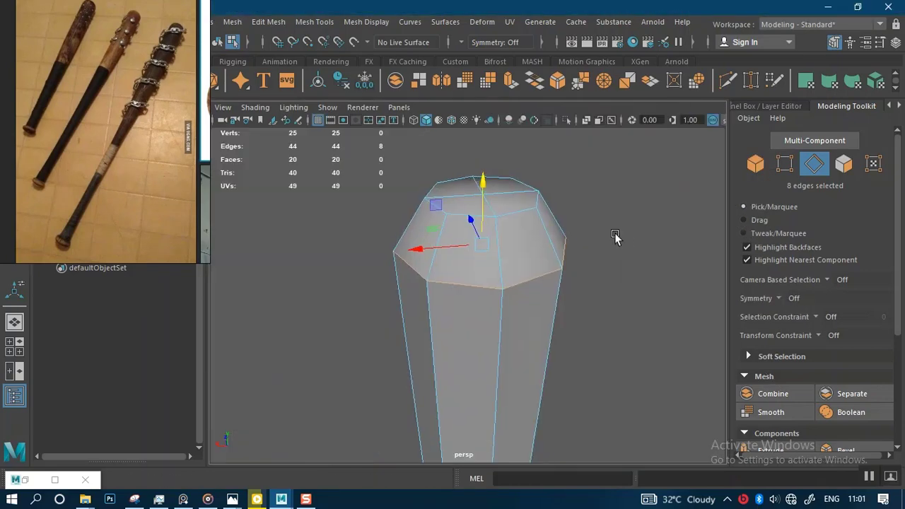
pyautogui.keyDown('alt'); pyautogui.moveTo(615, 232); pyautogui.dragTo(520, 270); pyautogui.keyUp('alt')
pyautogui.moveTo(521, 271); pyautogui.dragTo(550, 120, button='right')
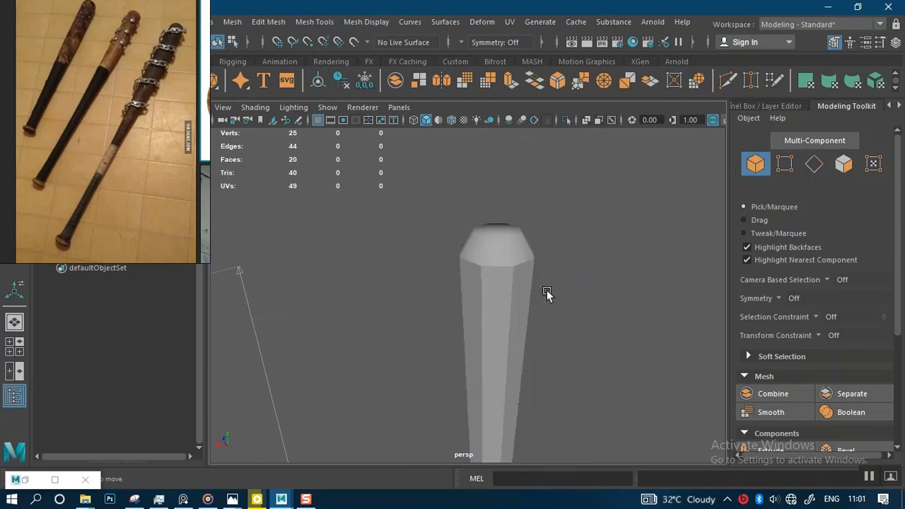
pyautogui.click(513, 278)
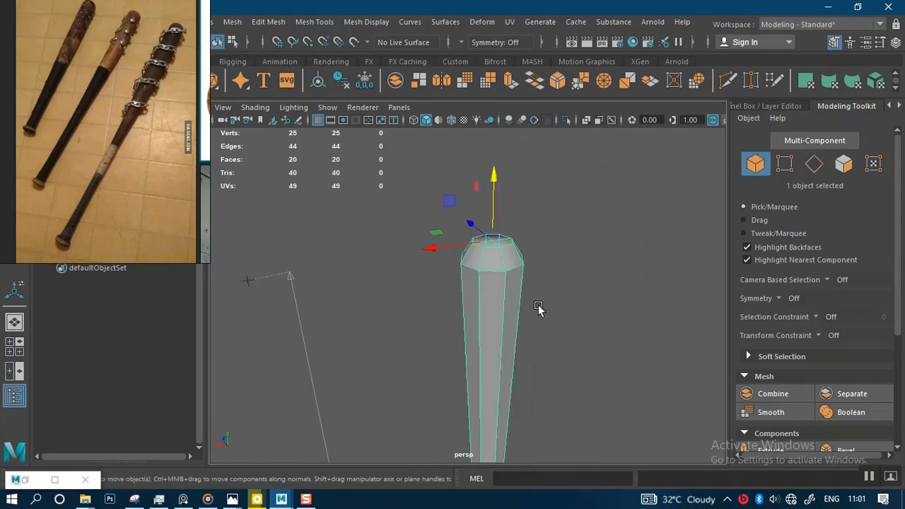
pyautogui.press('3')
pyautogui.click(586, 329)
pyautogui.keyDown('alt'); pyautogui.moveTo(515, 311); pyautogui.dragTo(478, 289); pyautogui.keyUp('alt')
pyautogui.click(496, 303)
pyautogui.press('1')
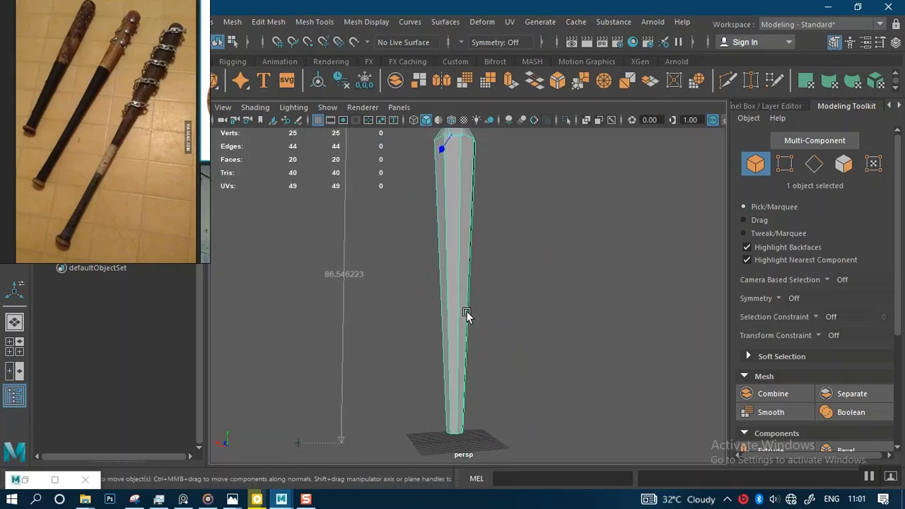
# Step: Examine the whole bat's taper and narrow lower end in the perspective view
pyautogui.keyDown('alt'); pyautogui.moveTo(478, 330); pyautogui.dragTo(514, 300); pyautogui.keyUp('alt')
pyautogui.press('space')
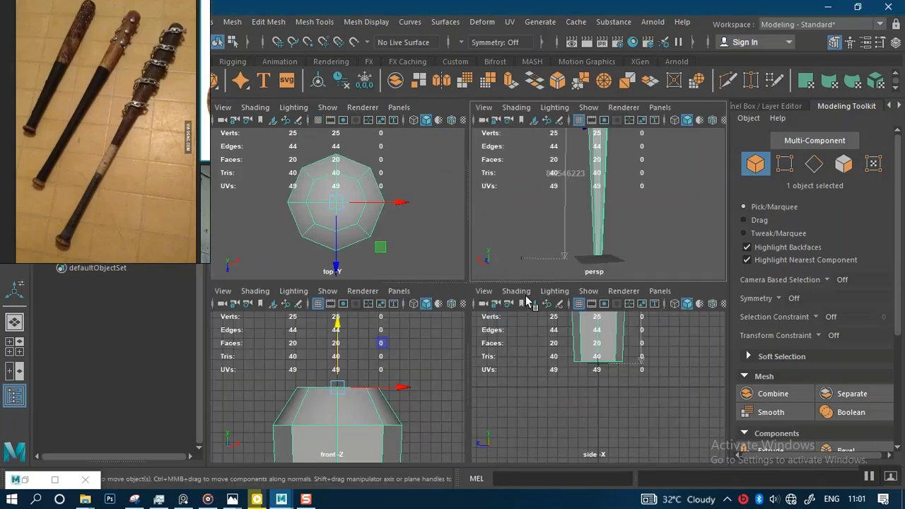
pyautogui.press('space')
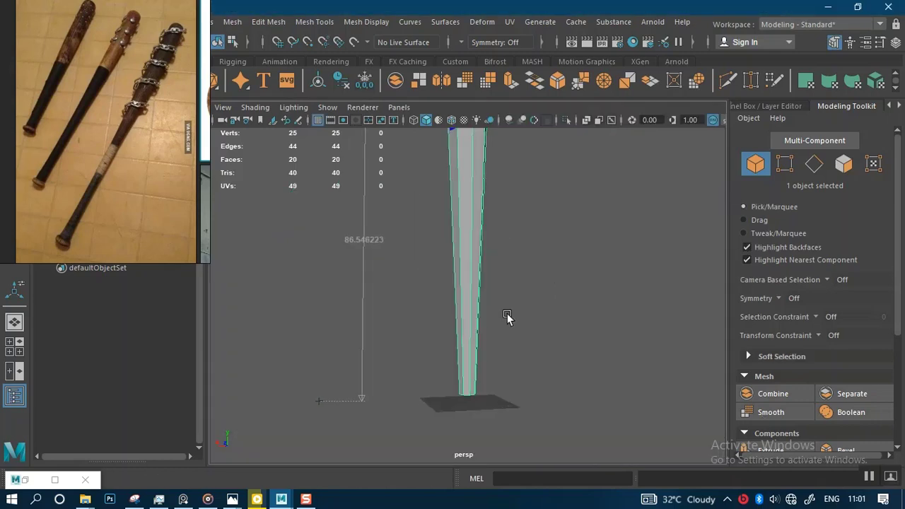
pyautogui.press('f')
pyautogui.keyDown('alt'); pyautogui.moveTo(481, 343); pyautogui.dragTo(508, 340, button='right'); pyautogui.keyUp('alt')
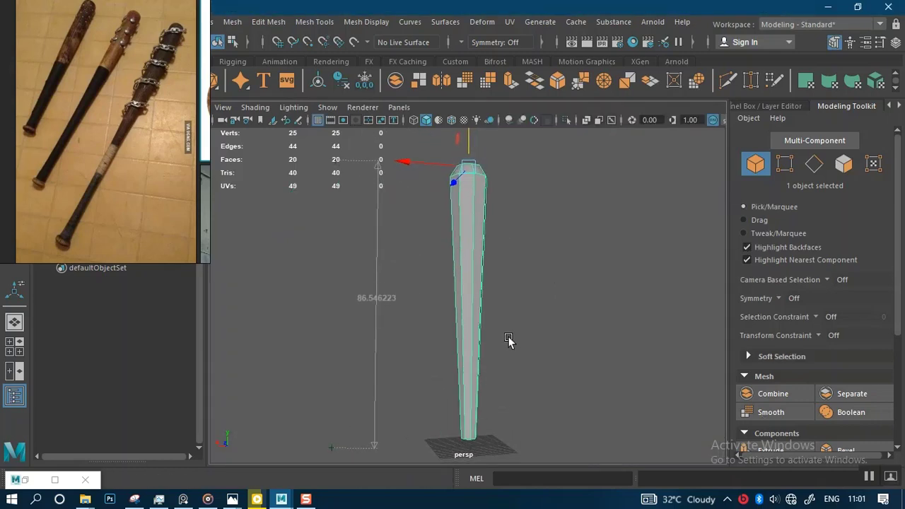
pyautogui.keyDown('alt'); pyautogui.moveTo(508, 339); pyautogui.dragTo(512, 281); pyautogui.keyUp('alt')
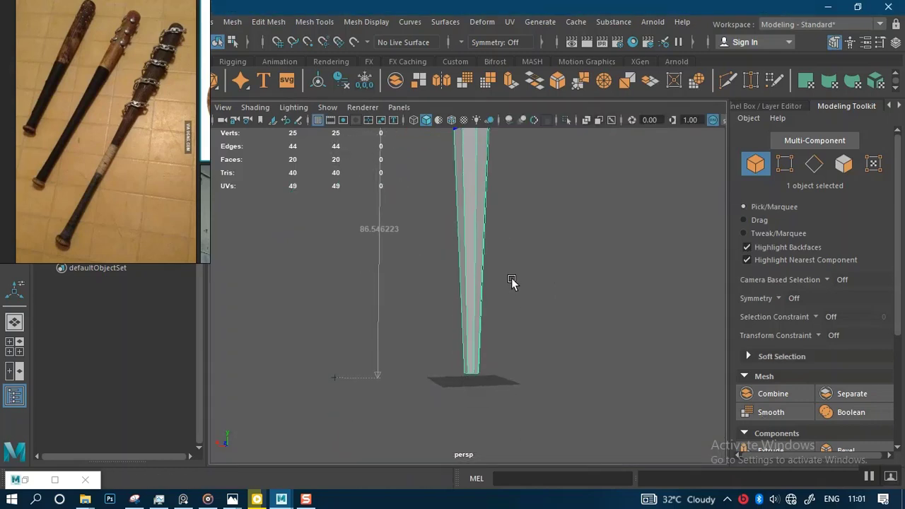
pyautogui.keyDown('alt'); pyautogui.moveTo(511, 283); pyautogui.dragTo(456, 329, button='right'); pyautogui.keyUp('alt')
# Step: Examine the bat's full profile in the front view against the distance measurement
pyautogui.press('space')
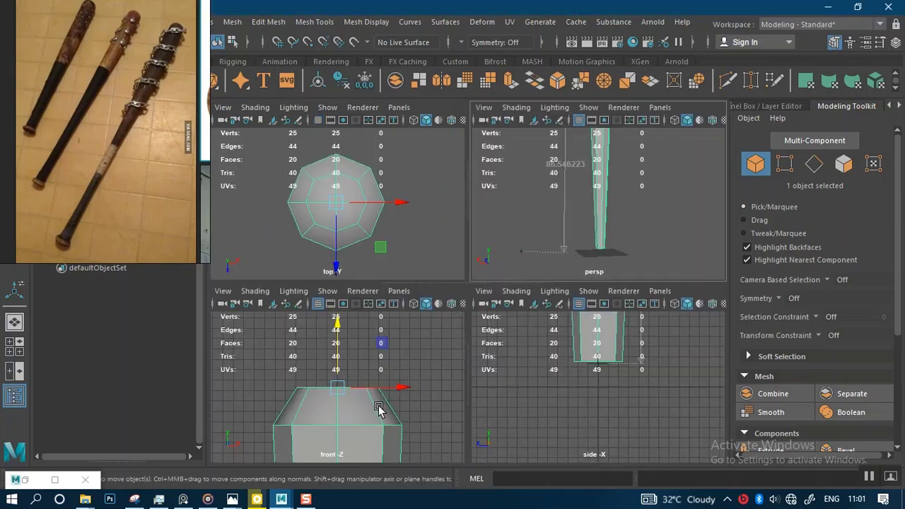
pyautogui.press('space')
pyautogui.keyDown('alt'); pyautogui.moveTo(504, 368); pyautogui.dragTo(390, 262, button='right'); pyautogui.keyUp('alt')
pyautogui.keyDown('alt'); pyautogui.moveTo(460, 315); pyautogui.dragTo(447, 273, button='middle'); pyautogui.keyUp('alt')
pyautogui.keyDown('alt'); pyautogui.moveTo(490, 311); pyautogui.dragTo(511, 323, button='right'); pyautogui.keyUp('alt')
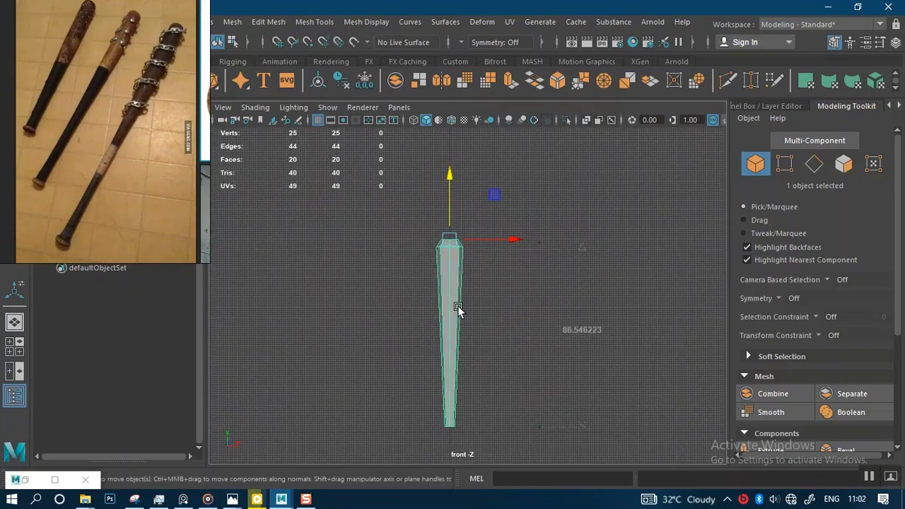
pyautogui.keyDown('alt'); pyautogui.moveTo(458, 308); pyautogui.dragTo(457, 292, button='middle'); pyautogui.keyUp('alt')
pyautogui.keyDown('alt'); pyautogui.moveTo(458, 307); pyautogui.dragTo(491, 337, button='right'); pyautogui.keyUp('alt')
pyautogui.keyDown('alt'); pyautogui.moveTo(456, 276); pyautogui.dragTo(458, 289, button='middle'); pyautogui.keyUp('alt')
pyautogui.keyDown('alt'); pyautogui.moveTo(458, 289); pyautogui.dragTo(467, 307, button='right'); pyautogui.keyUp('alt')
pyautogui.keyDown('alt'); pyautogui.moveTo(482, 285); pyautogui.dragTo(484, 296, button='middle'); pyautogui.keyUp('alt')
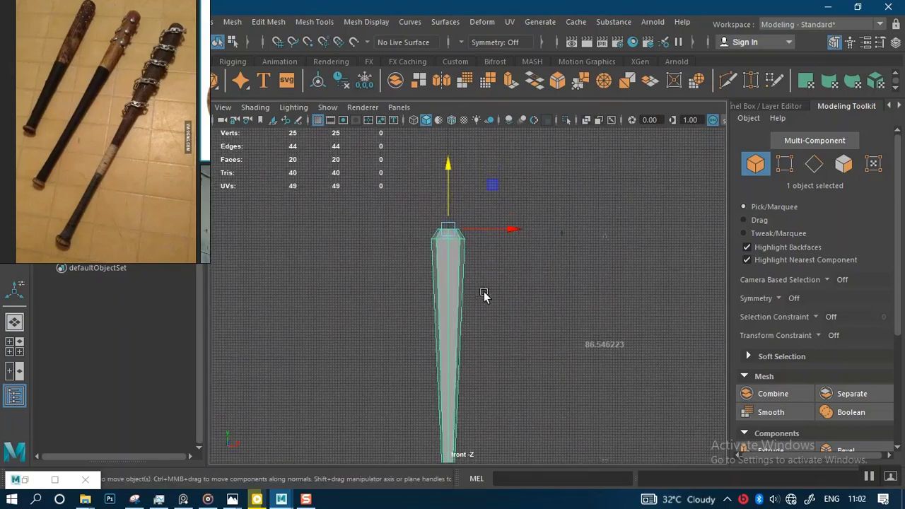
pyautogui.keyDown('alt'); pyautogui.moveTo(485, 297); pyautogui.dragTo(497, 317, button='right'); pyautogui.keyUp('alt')
pyautogui.keyDown('alt'); pyautogui.moveTo(485, 304); pyautogui.dragTo(490, 278, button='middle'); pyautogui.keyUp('alt')
pyautogui.keyDown('alt'); pyautogui.moveTo(465, 244); pyautogui.dragTo(455, 279, button='right'); pyautogui.keyUp('alt')
pyautogui.keyDown('alt'); pyautogui.moveTo(521, 305); pyautogui.dragTo(504, 289, button='right'); pyautogui.keyUp('alt')
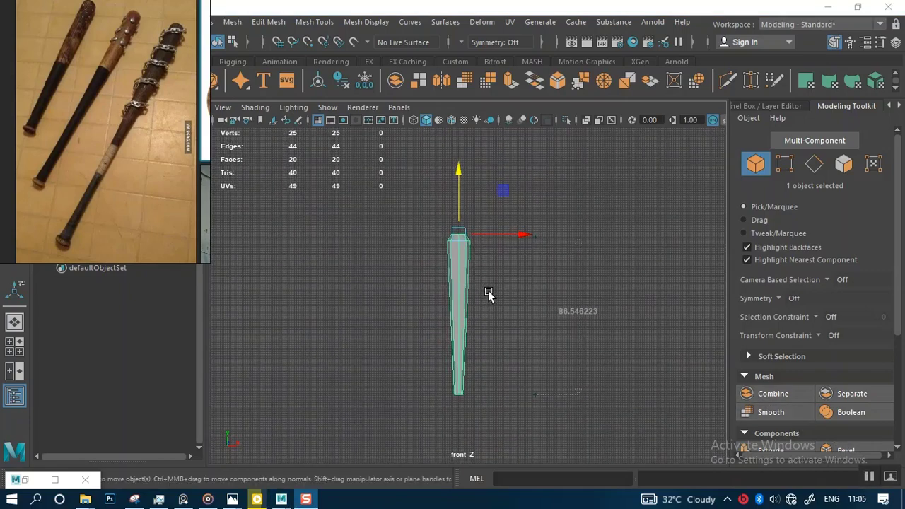
pyautogui.keyDown('alt'); pyautogui.moveTo(541, 391); pyautogui.dragTo(607, 489, button='right'); pyautogui.keyUp('alt')
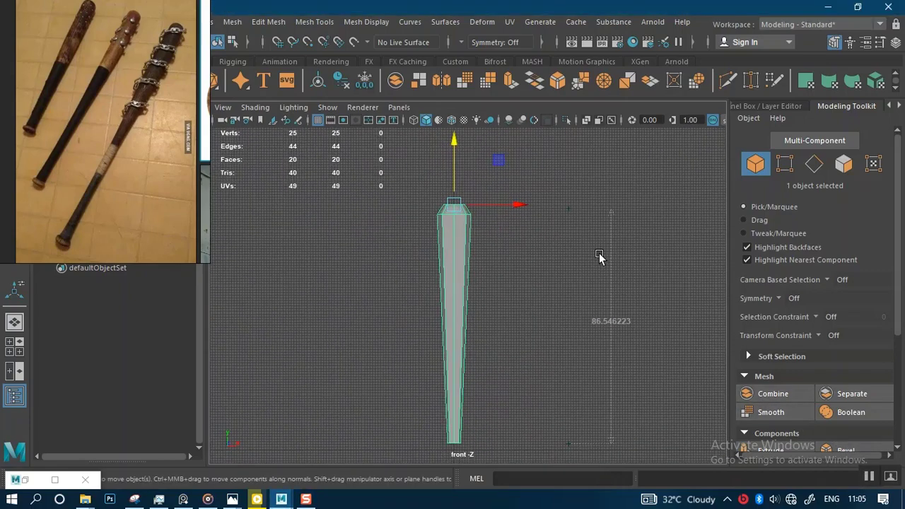
pyautogui.keyDown('alt'); pyautogui.moveTo(600, 259); pyautogui.dragTo(535, 295, button='right'); pyautogui.keyUp('alt')
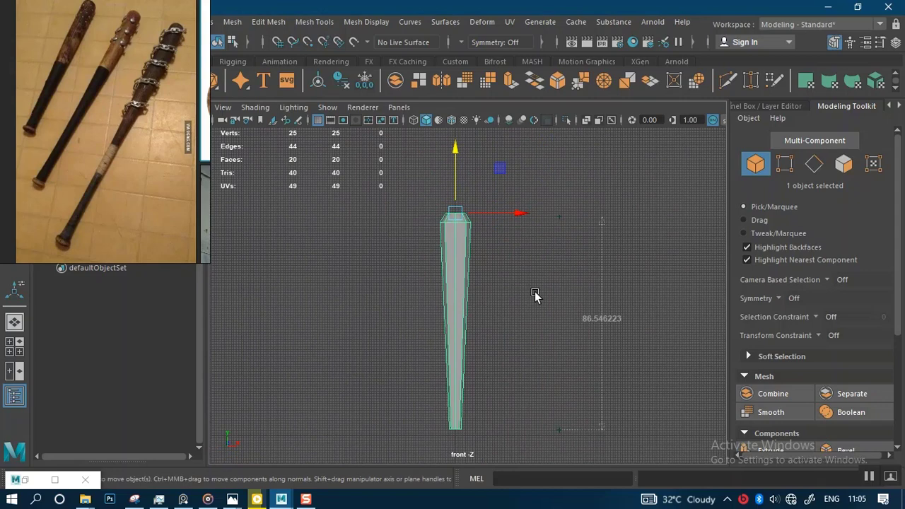
pyautogui.moveTo(569, 337)
pyautogui.keyDown('alt'); pyautogui.mouseDown(button='right')
pyautogui.moveTo(560, 330)
pyautogui.moveTo(560, 339)
pyautogui.mouseUp(button='right'); pyautogui.keyUp('alt')
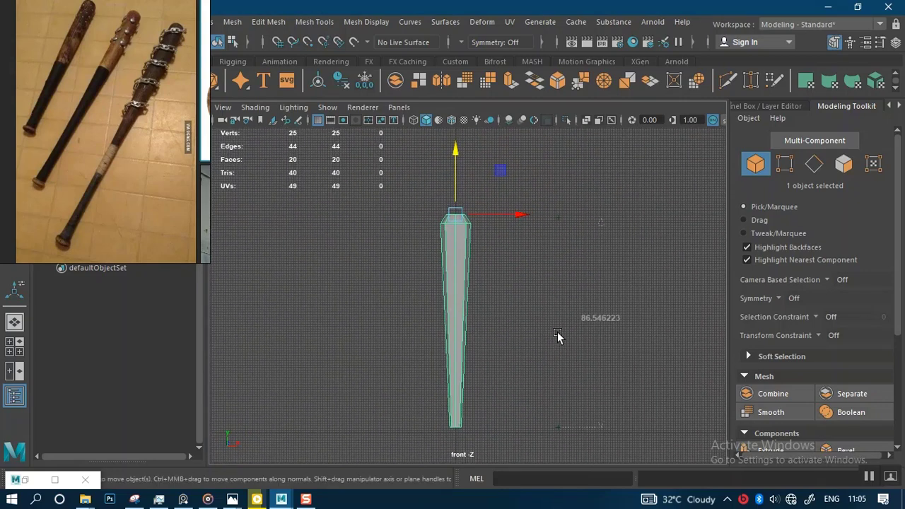
pyautogui.keyDown('alt'); pyautogui.moveTo(524, 305); pyautogui.dragTo(532, 338, button='right'); pyautogui.keyUp('alt')
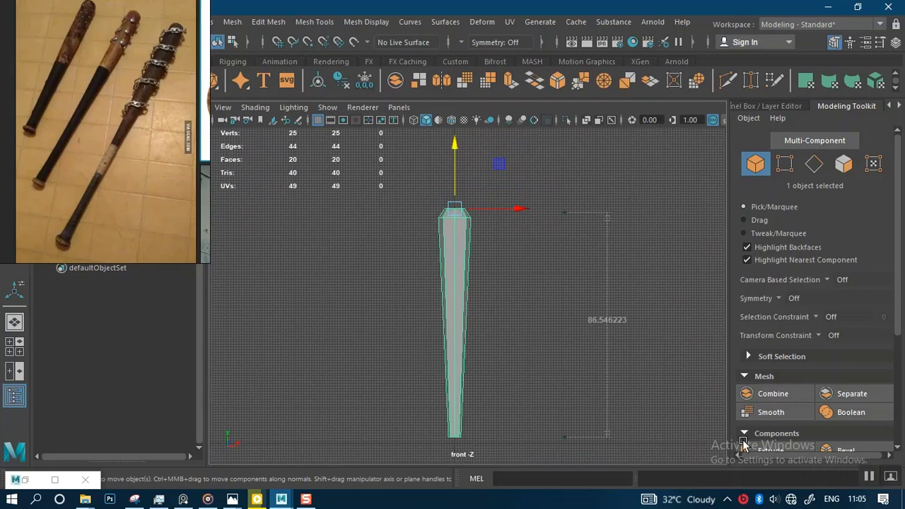
pyautogui.scroll(-3, 463, 336)
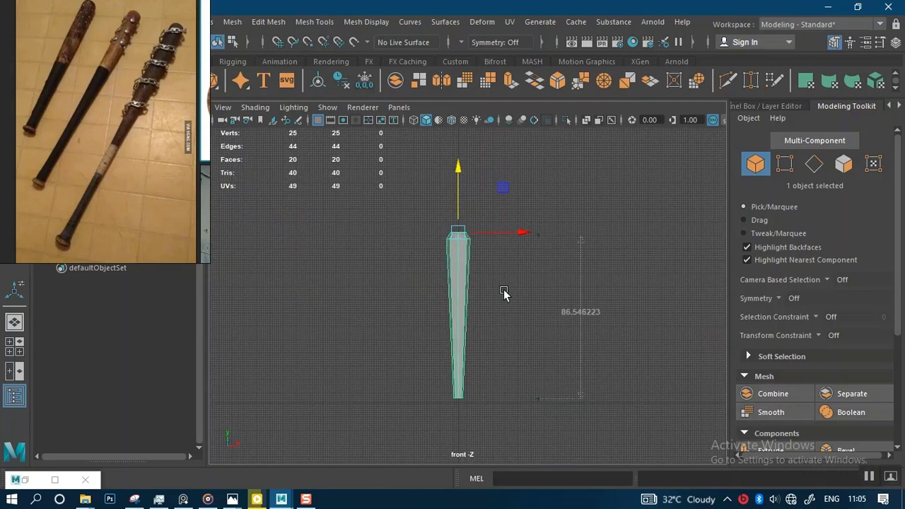
pyautogui.scroll(2, 503, 289)
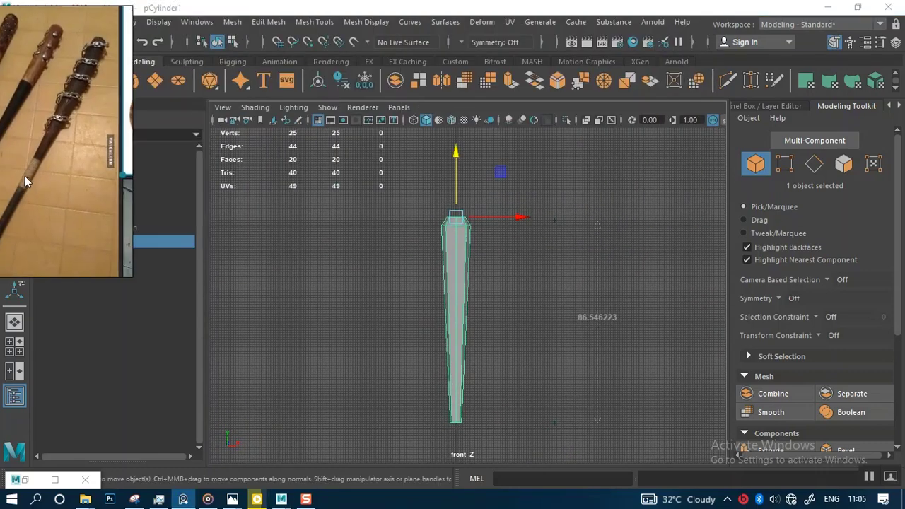
pyautogui.scroll(-1, 417, 349)
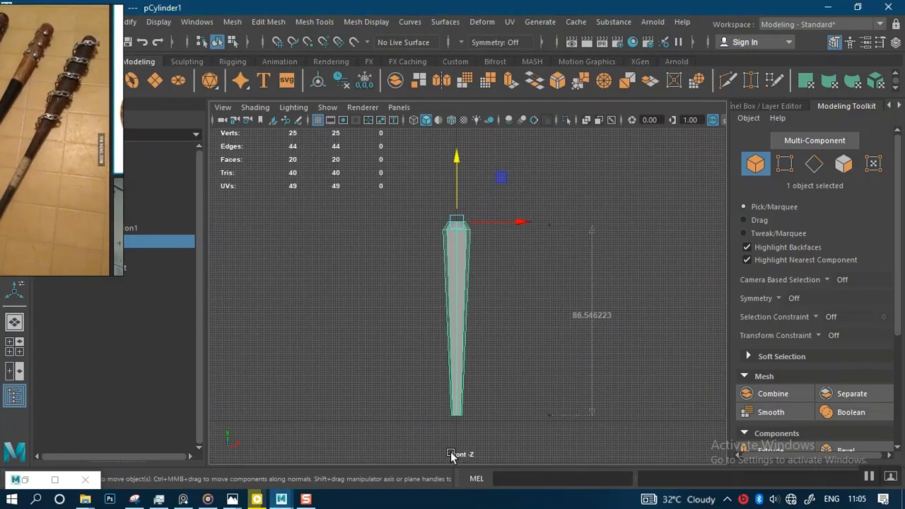
# Step: Start importing an image plane for the front view and check the baseball bat.jpg photo in the REF folder
pyautogui.click(223, 109)
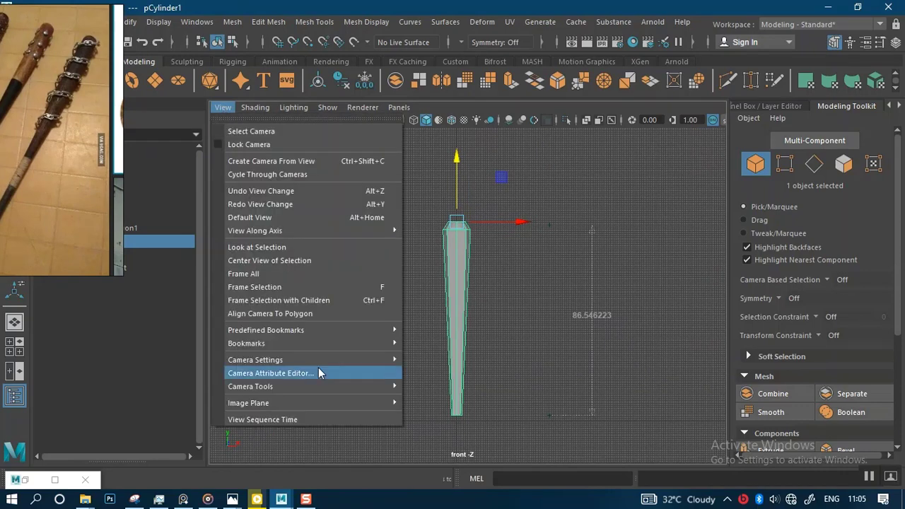
pyautogui.moveTo(340, 403)
pyautogui.click(440, 413)
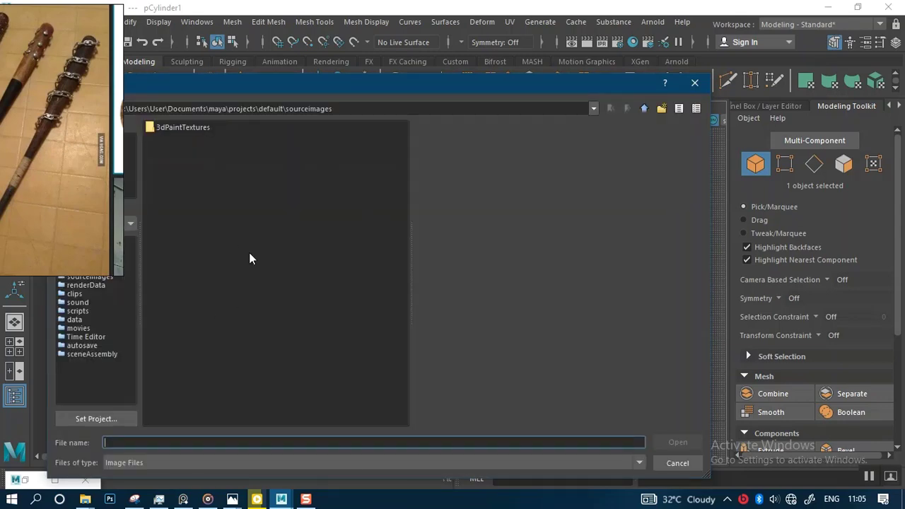
pyautogui.moveTo(84, 499)
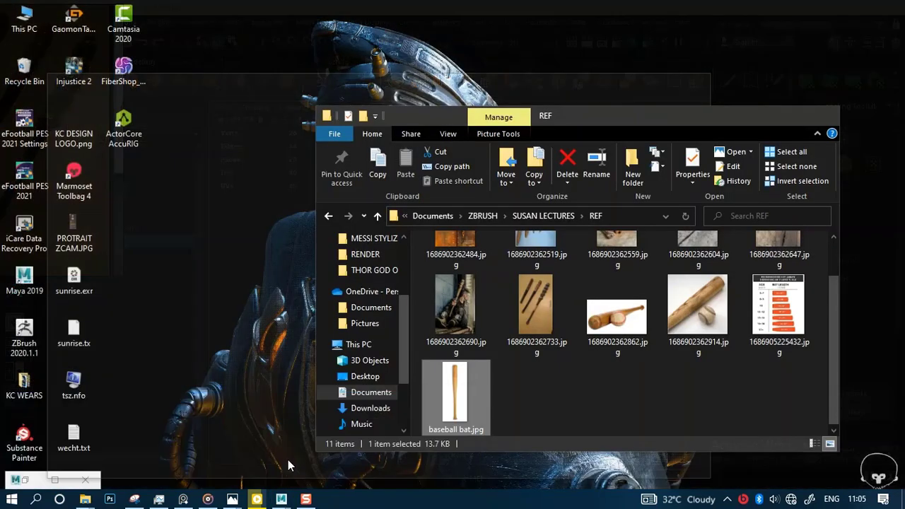
pyautogui.click(288, 460)
pyautogui.scroll(-1, 460, 405)
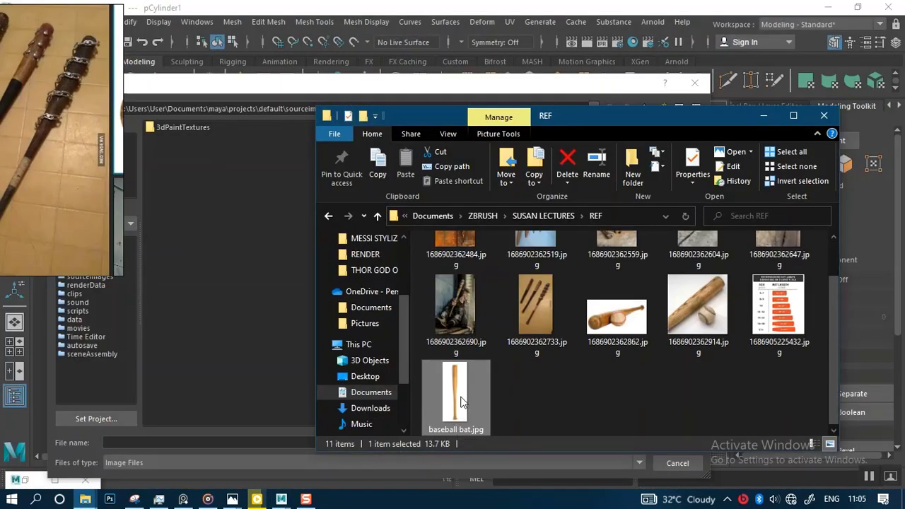
pyautogui.doubleClick(456, 396)
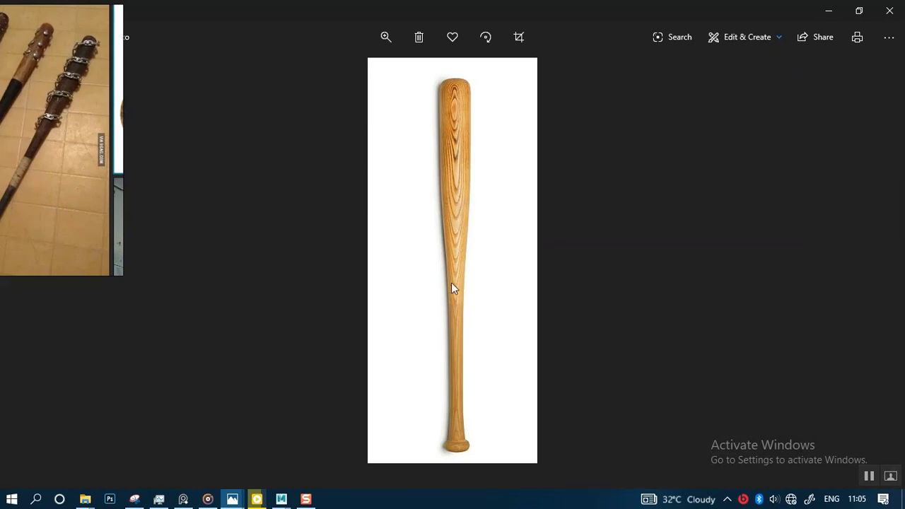
pyautogui.click(825, 12)
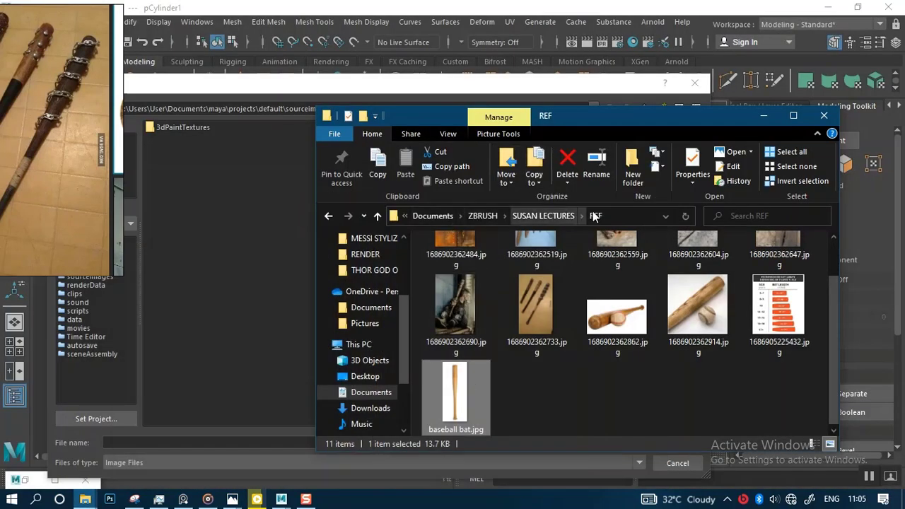
# Step: Import baseball bat.jpg from the Documents\ZBRUSH\SUSAN LECTURES\REF folder as the front view's image plane
pyautogui.click(617, 216)
pyautogui.hotkey('ctrl', 'c')
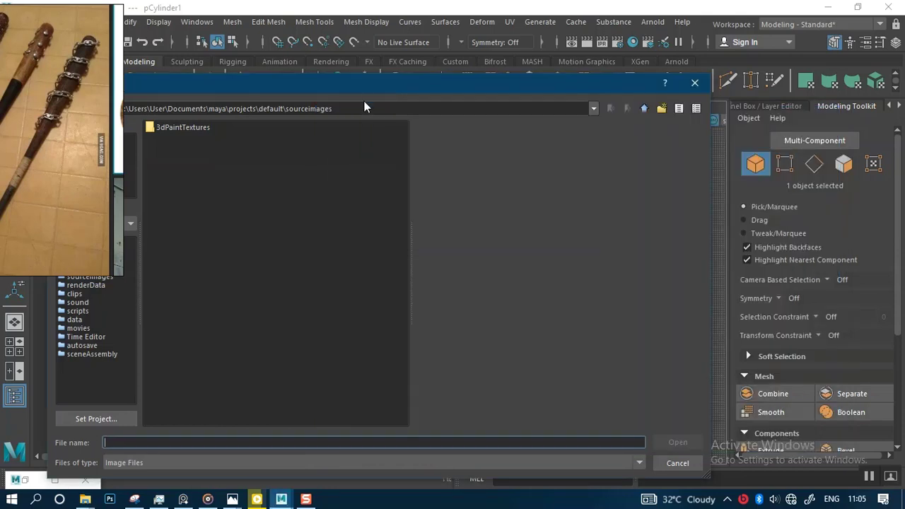
pyautogui.moveTo(445, 107); pyautogui.dragTo(206, 108)
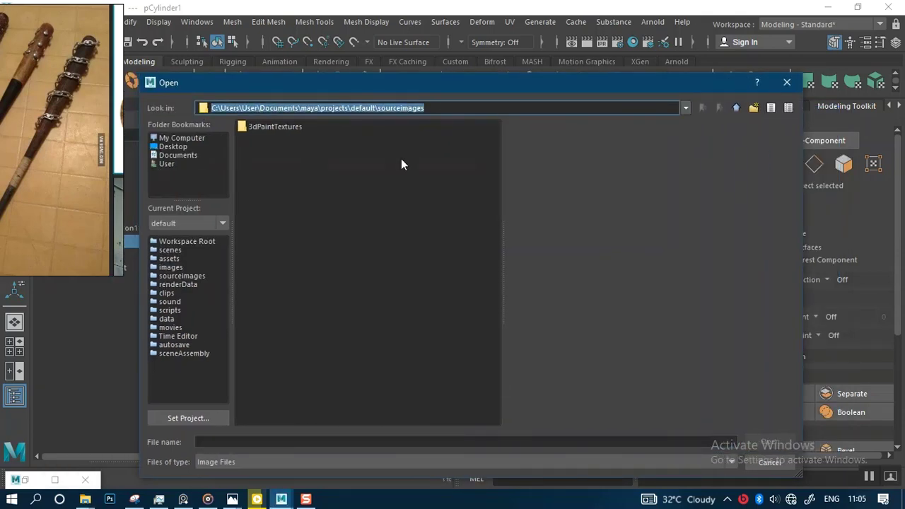
pyautogui.hotkey('ctrl', 'v')
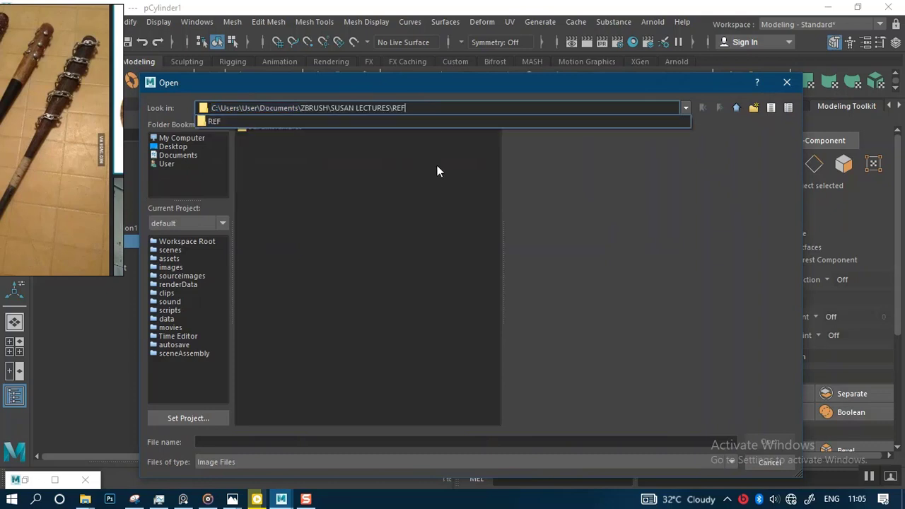
pyautogui.press('Return')
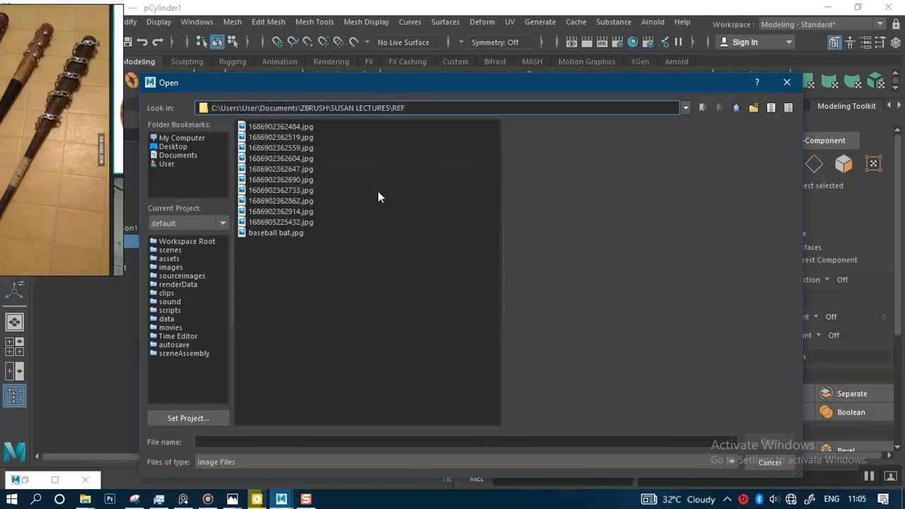
pyautogui.click(285, 232)
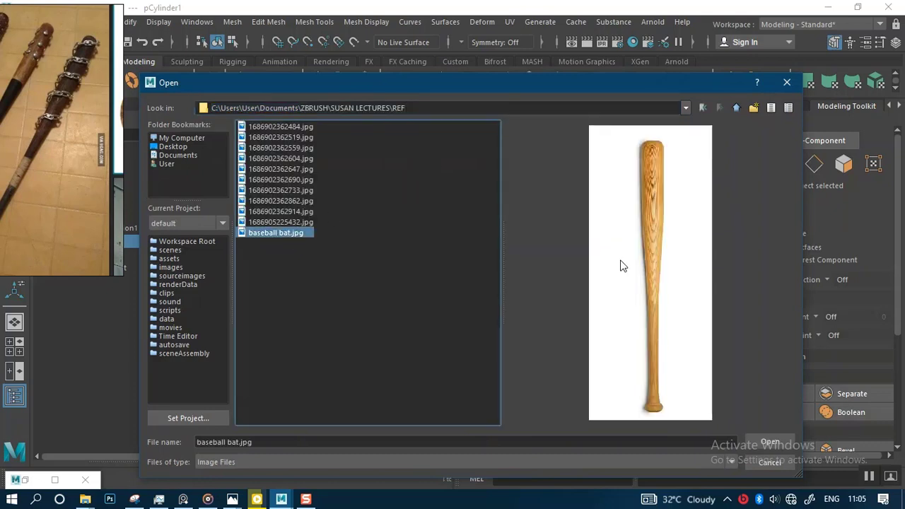
pyautogui.click(764, 441)
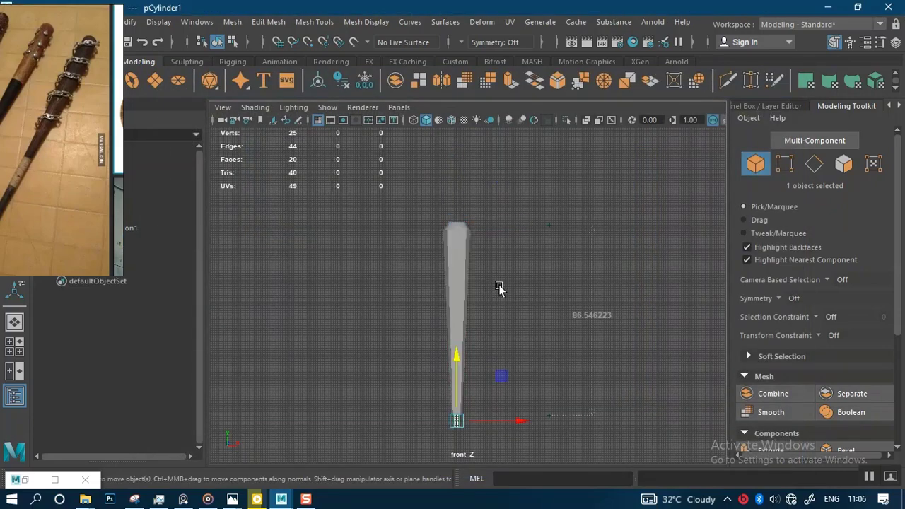
# Step: Scale the tiny image plane at the bat's lower end up uniformly by a factor of about 4.5
pyautogui.keyDown('alt'); pyautogui.moveTo(519, 328); pyautogui.dragTo(525, 394, button='right'); pyautogui.keyUp('alt')
pyautogui.keyDown('alt'); pyautogui.moveTo(526, 394); pyautogui.dragTo(512, 309, button='middle'); pyautogui.keyUp('alt')
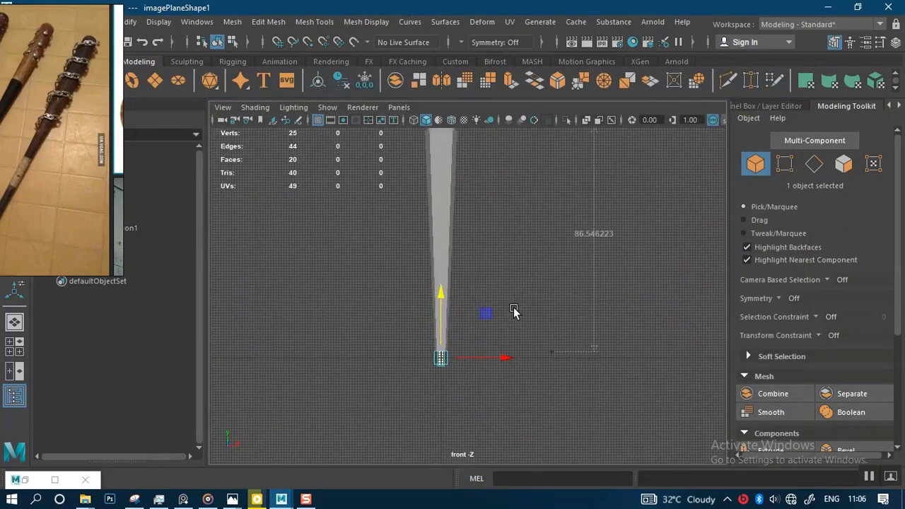
pyautogui.keyDown('alt'); pyautogui.moveTo(512, 309); pyautogui.dragTo(530, 433, button='right'); pyautogui.keyUp('alt')
pyautogui.press('r')
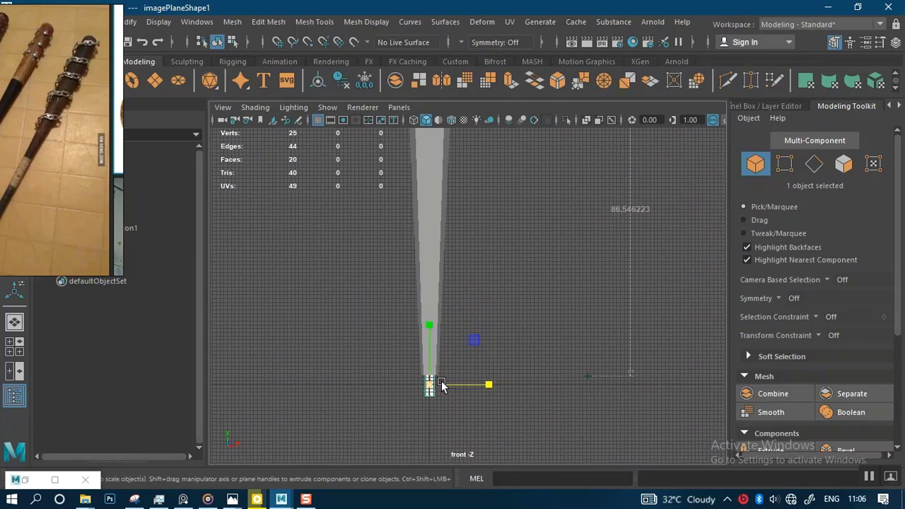
pyautogui.moveTo(429, 385); pyautogui.dragTo(509, 355)
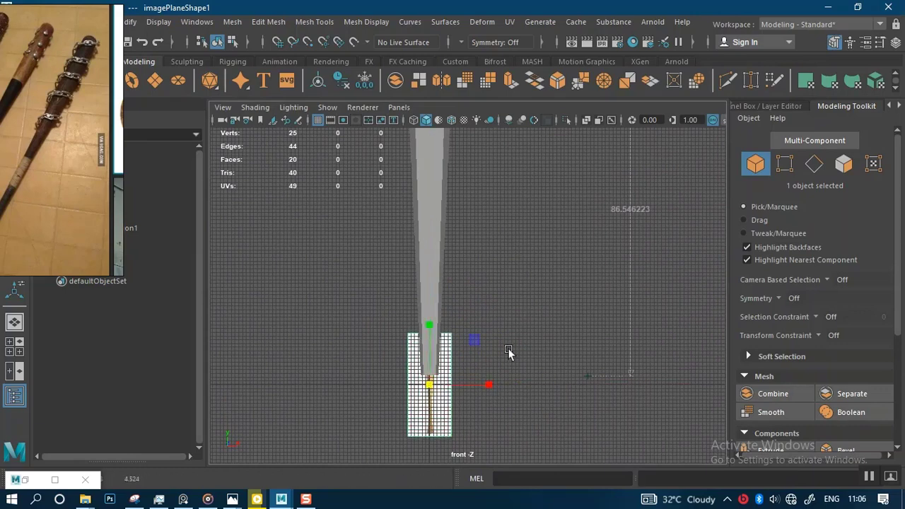
# Step: Hide the grid and move the modelled bat sideways along X, clear of the image plane
pyautogui.scroll(-2, 456, 232)
pyautogui.click(435, 233)
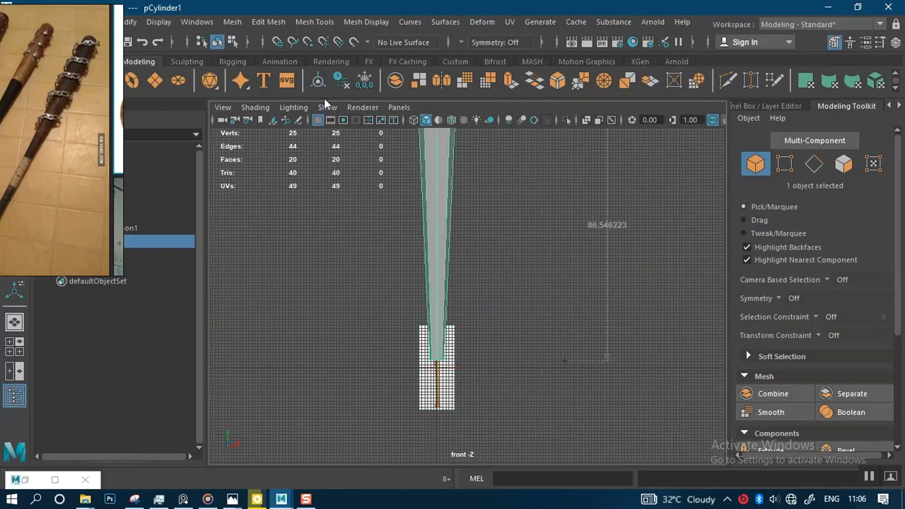
pyautogui.click(318, 120)
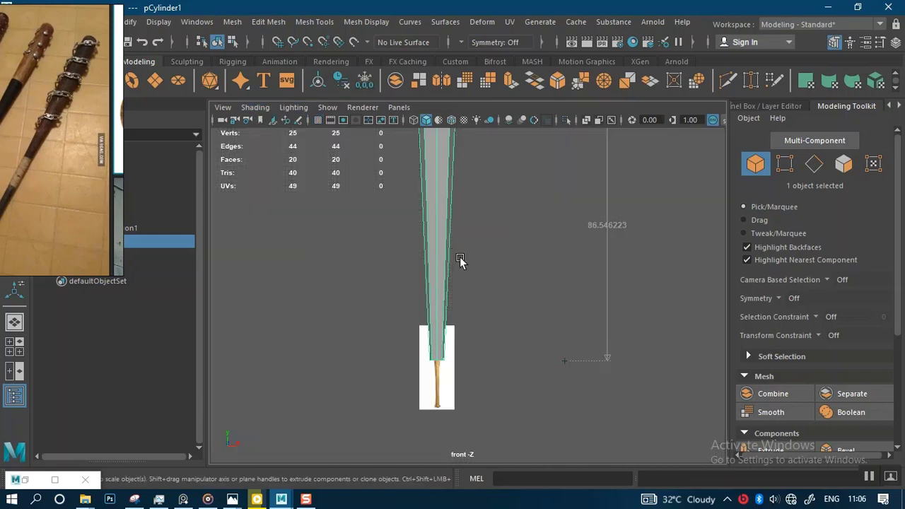
pyautogui.scroll(-1, 453, 242)
pyautogui.scroll(-2, 452, 243)
pyautogui.press('w')
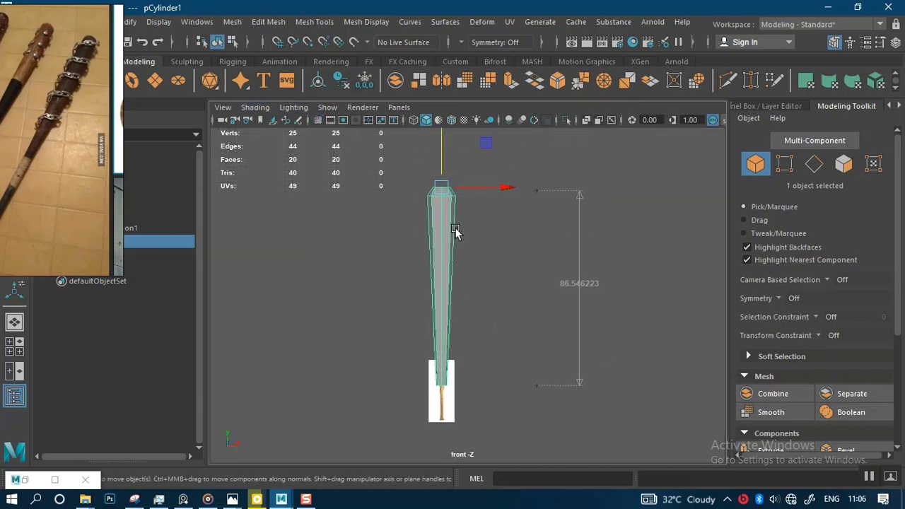
pyautogui.moveTo(491, 190); pyautogui.dragTo(438, 189)
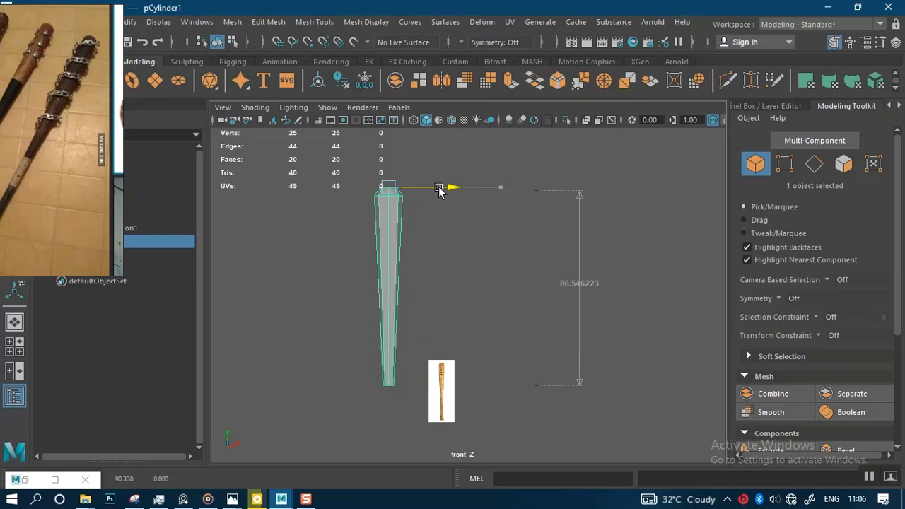
# Step: Scale the image plane up until its bat is roughly the model's height, and raise it alongside the model
pyautogui.click(447, 362)
pyautogui.press('r')
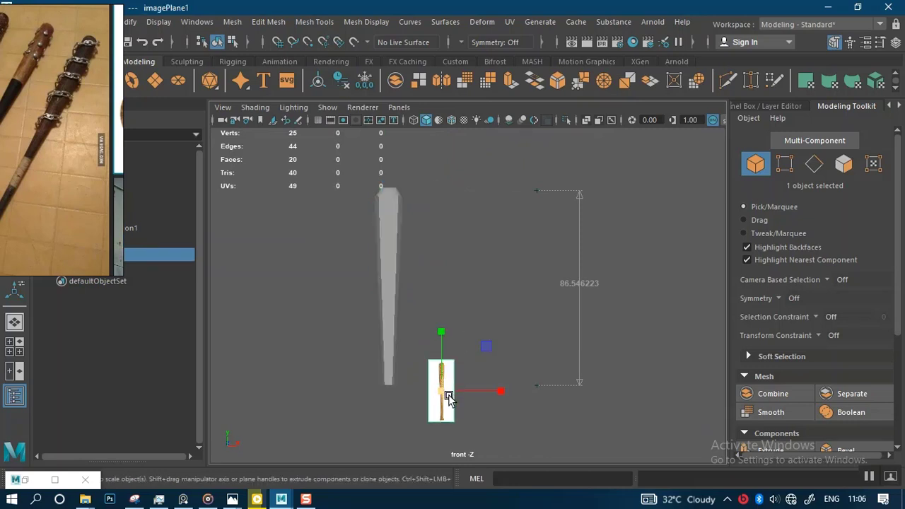
pyautogui.moveTo(441, 391); pyautogui.dragTo(535, 440)
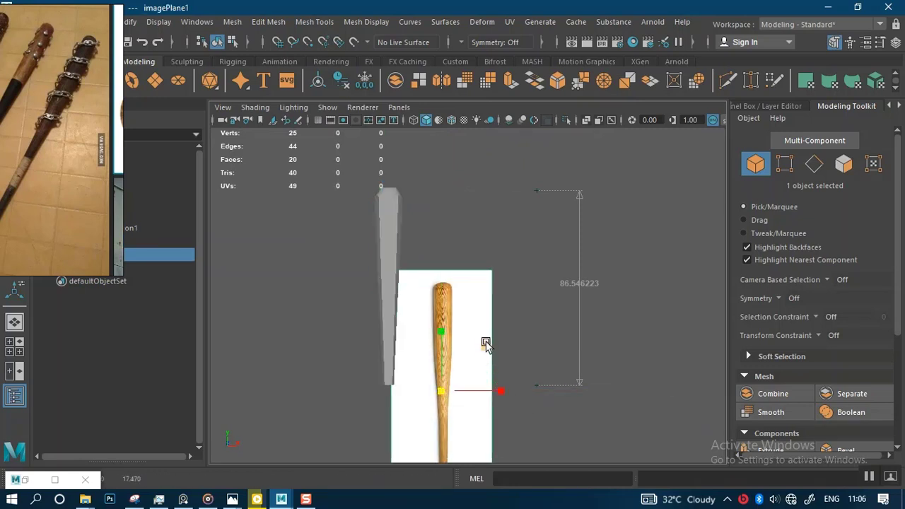
pyautogui.press('w')
pyautogui.moveTo(442, 335); pyautogui.dragTo(456, 241)
pyautogui.scroll(2, 476, 314)
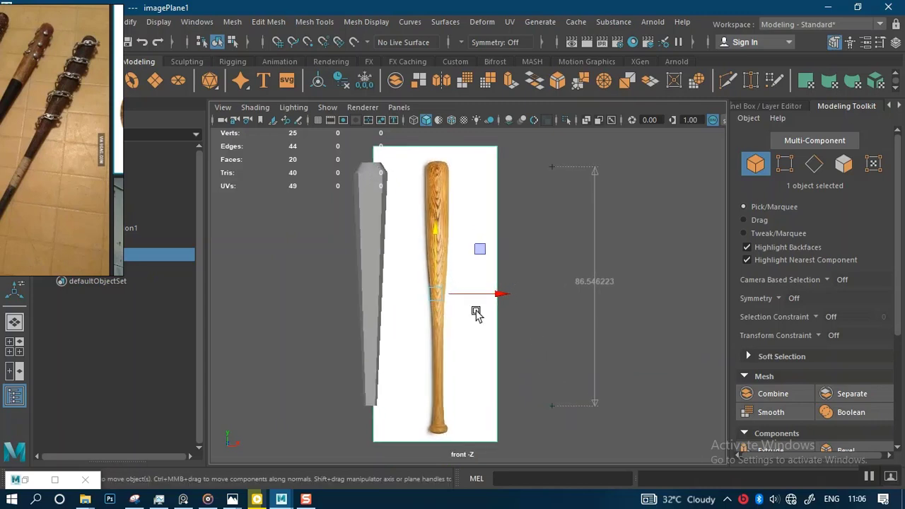
pyautogui.press('r')
pyautogui.moveTo(433, 295); pyautogui.dragTo(422, 287)
# Step: Show the grid temporarily to compare the pictured bat with the distance measurement, and try scaling the measurement object
pyautogui.click(319, 121)
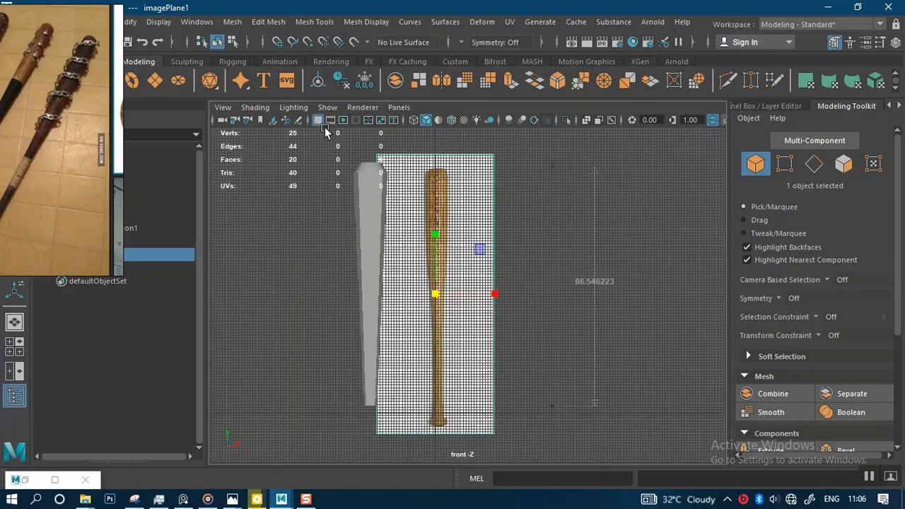
pyautogui.scroll(1, 545, 240)
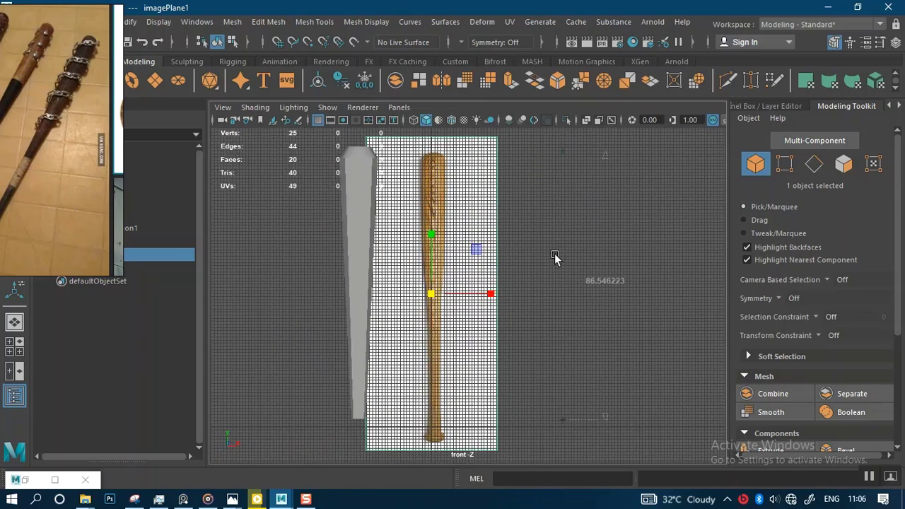
pyautogui.click(606, 157)
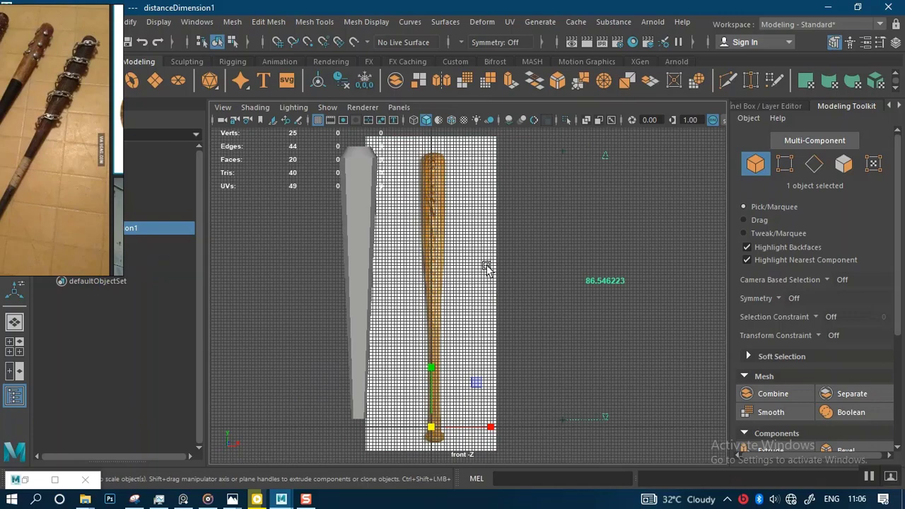
pyautogui.keyDown('alt'); pyautogui.moveTo(489, 261); pyautogui.dragTo(494, 236, button='middle'); pyautogui.keyUp('alt')
pyautogui.keyDown('alt'); pyautogui.moveTo(495, 236); pyautogui.dragTo(460, 236, button='right'); pyautogui.keyUp('alt')
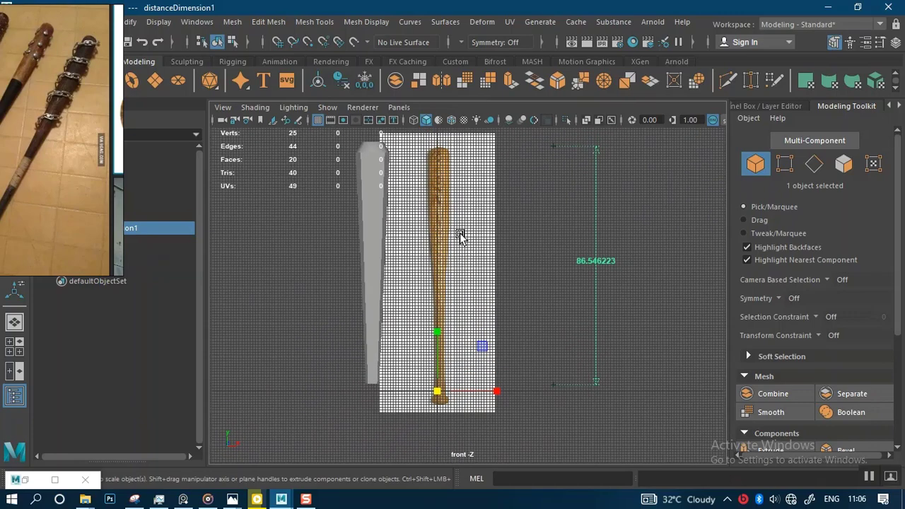
pyautogui.click(317, 120)
pyautogui.moveTo(435, 394); pyautogui.dragTo(433, 391)
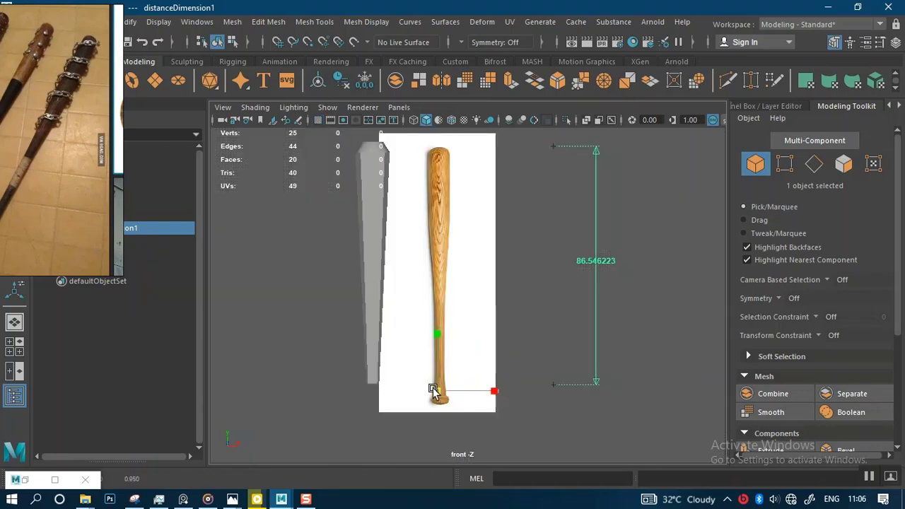
# Step: Scale the image plane down slightly and uniformly so the pictured bat matches the distance measurement's height
pyautogui.click(459, 249)
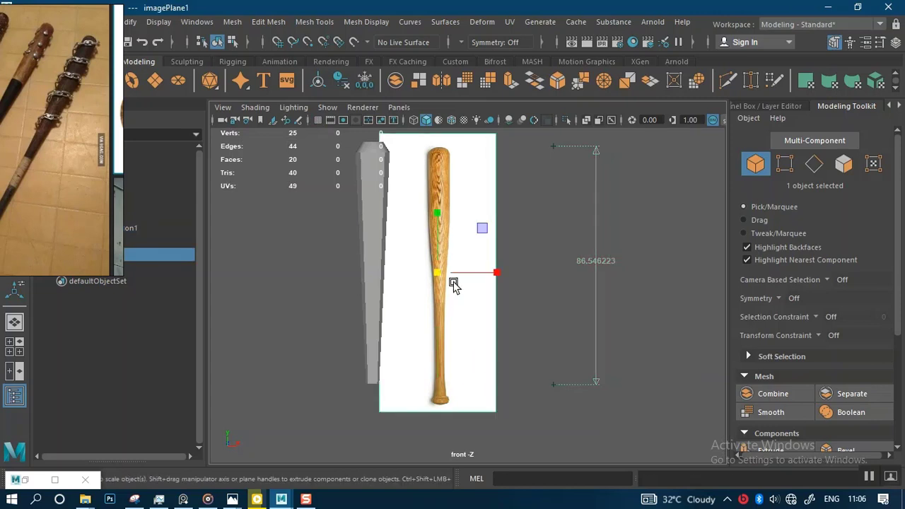
pyautogui.click(439, 275)
pyautogui.moveTo(439, 275); pyautogui.dragTo(434, 249)
pyautogui.press('w')
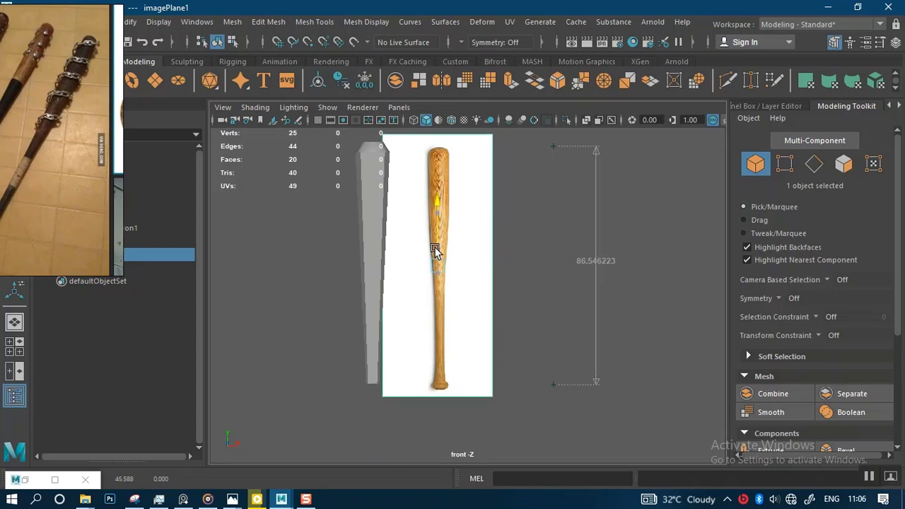
# Step: Move the modelled bat back along X so it overlays the pictured bat on the image plane
pyautogui.scroll(2, 480, 313)
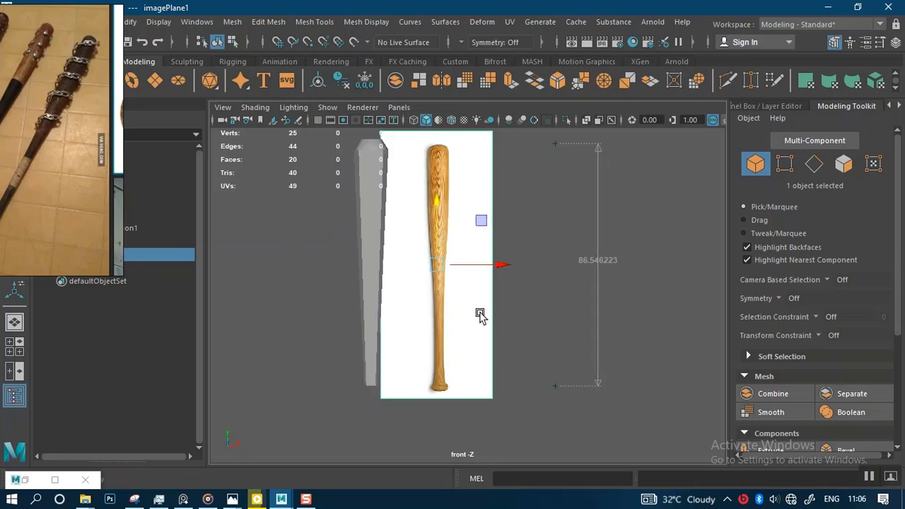
pyautogui.click(354, 276)
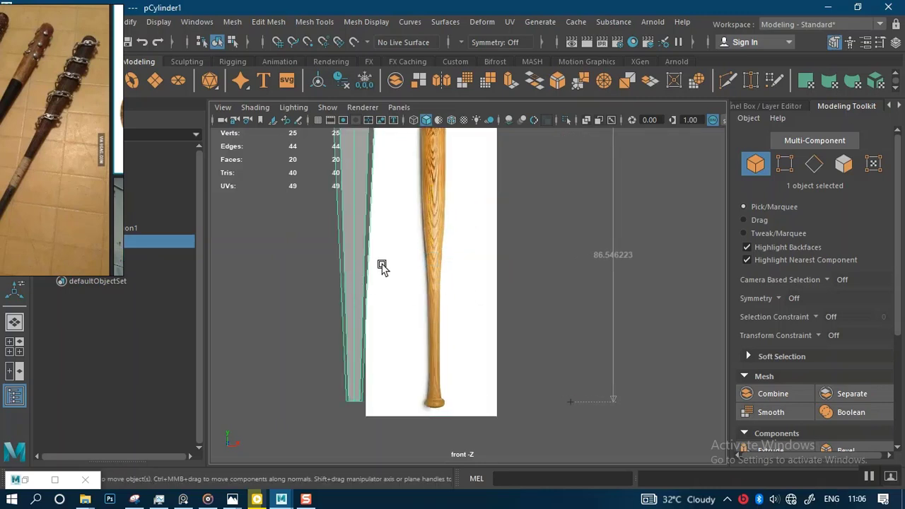
pyautogui.scroll(-2, 410, 259)
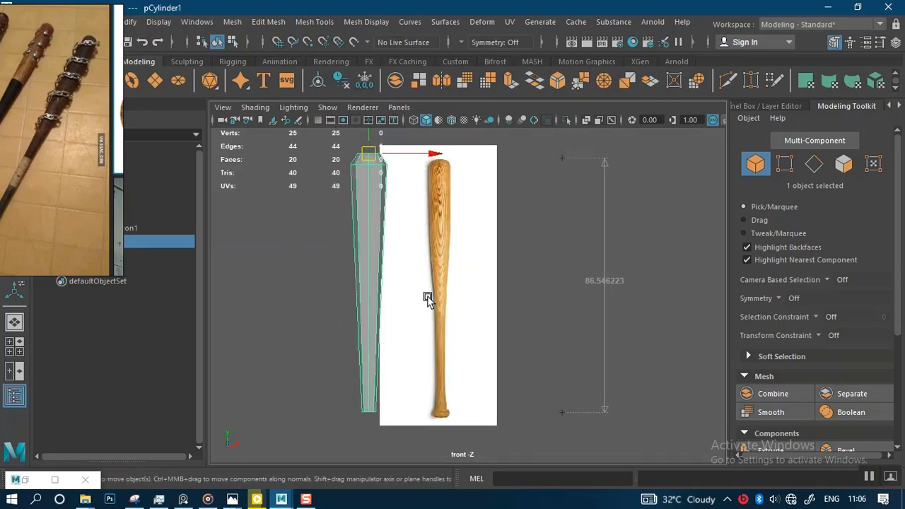
pyautogui.moveTo(409, 157); pyautogui.dragTo(477, 166)
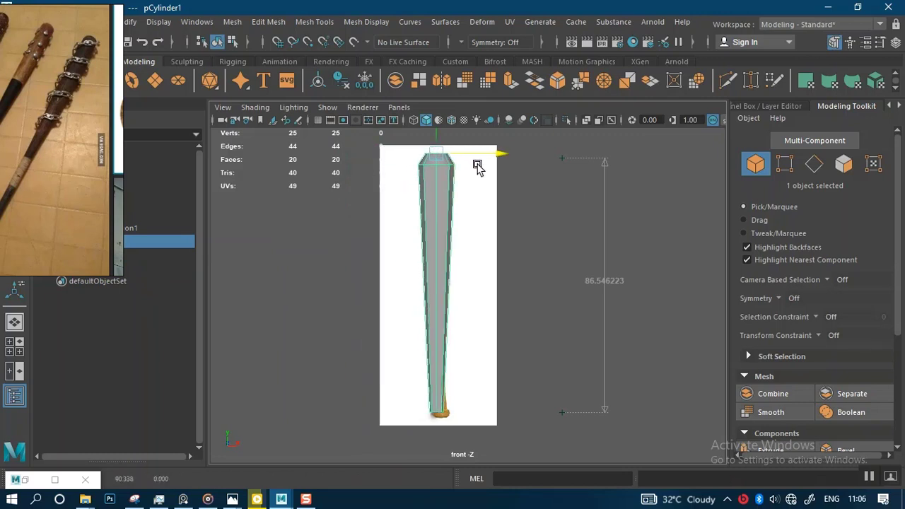
pyautogui.scroll(5, 488, 269)
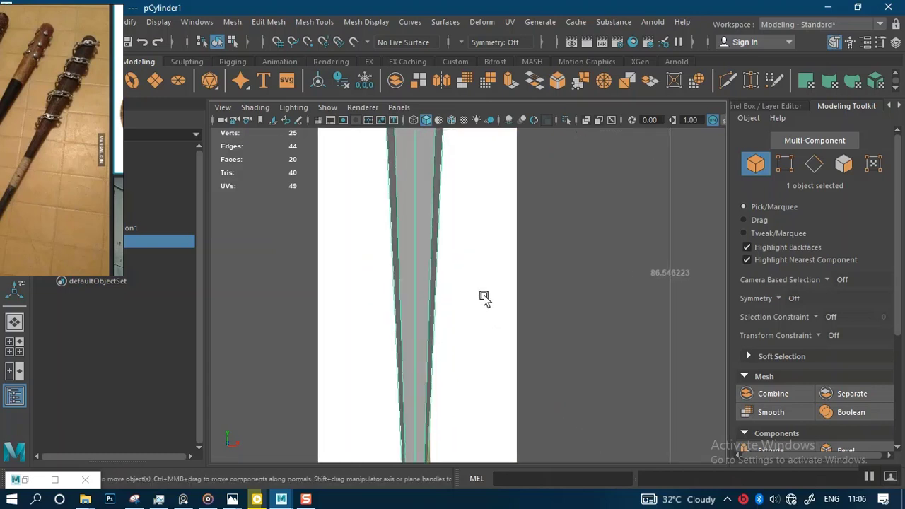
pyautogui.keyDown('alt'); pyautogui.moveTo(484, 296); pyautogui.dragTo(418, 248, button='right'); pyautogui.keyUp('alt')
pyautogui.keyDown('alt'); pyautogui.moveTo(441, 268); pyautogui.dragTo(450, 326, button='middle'); pyautogui.keyUp('alt')
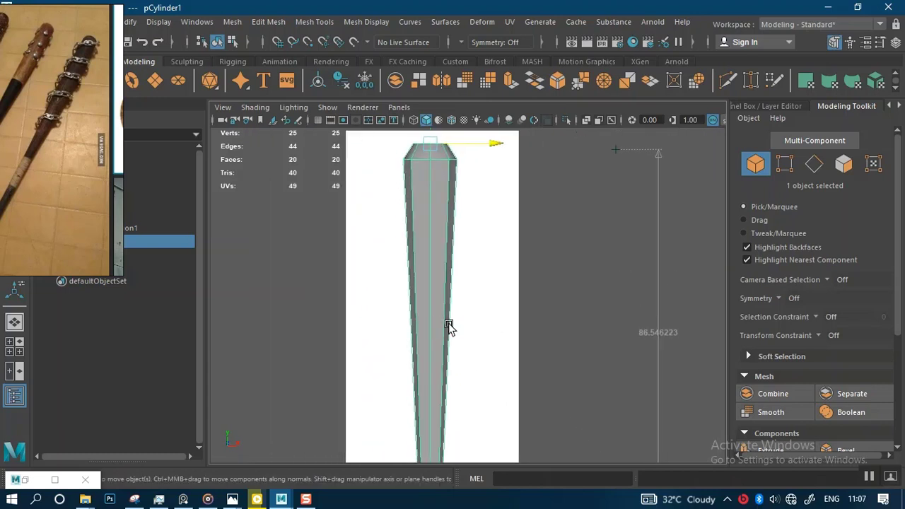
pyautogui.keyDown('alt'); pyautogui.moveTo(449, 326); pyautogui.dragTo(455, 182, button='right'); pyautogui.keyUp('alt')
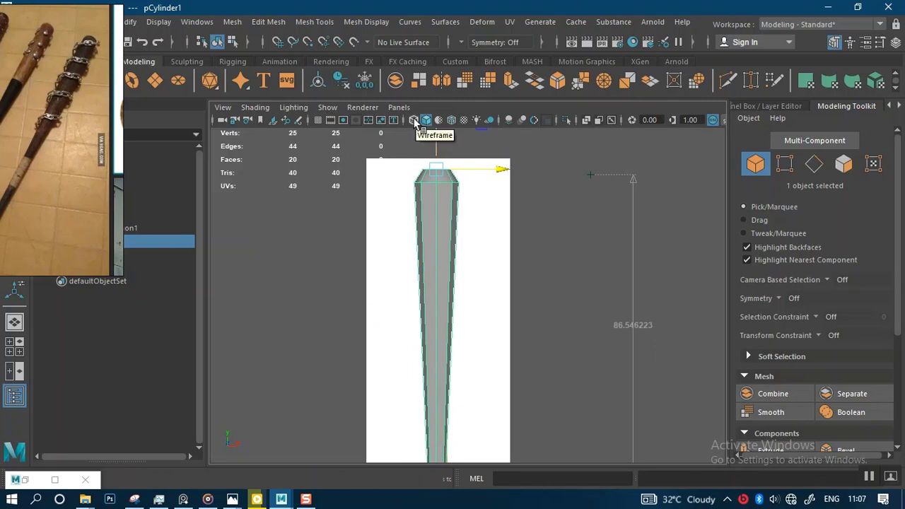
# Step: Preview the modelled bat smoothed, return it to the unsmoothed cage, and display the front view in wireframe
pyautogui.press('3')
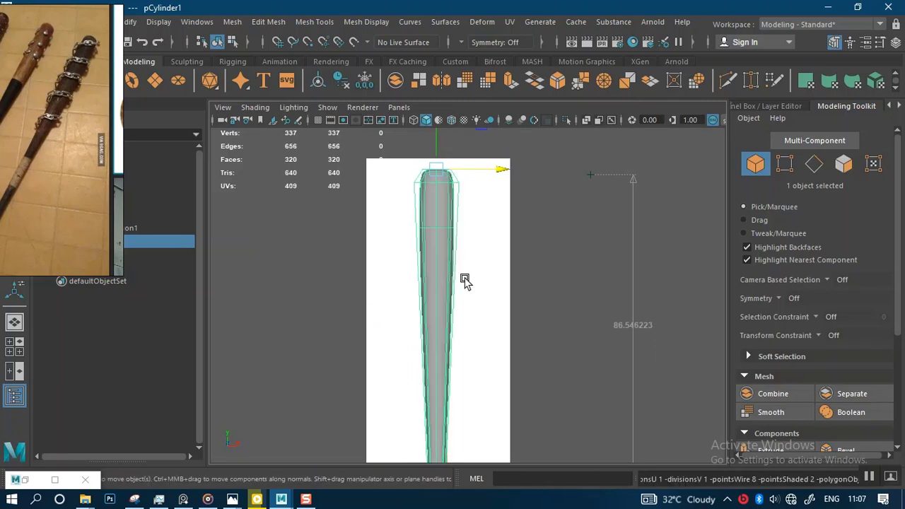
pyautogui.press('1')
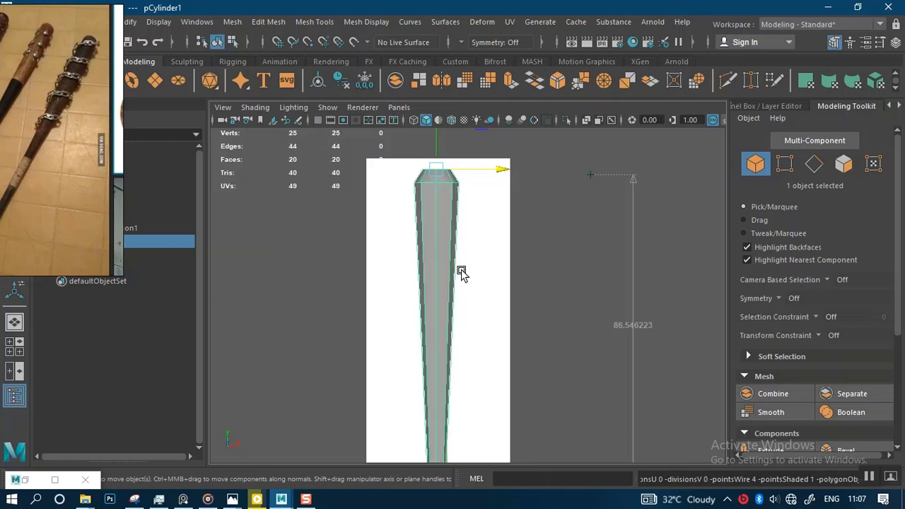
pyautogui.press('6')
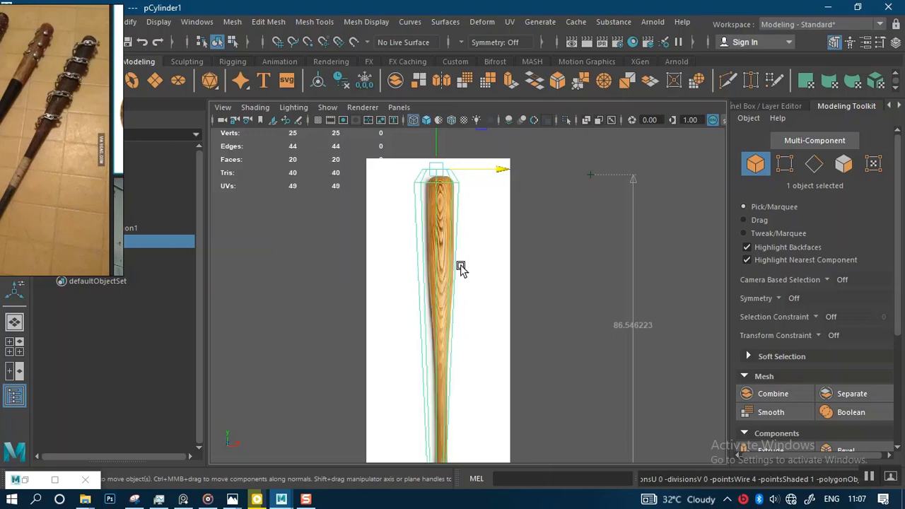
# Step: Nudge the modelled bat along X to centre it on the pictured bat, and check the fit at the barrel end
pyautogui.scroll(2, 471, 348)
pyautogui.keyDown('alt'); pyautogui.moveTo(471, 347); pyautogui.dragTo(487, 295, button='right'); pyautogui.keyUp('alt')
pyautogui.keyDown('alt'); pyautogui.moveTo(488, 296); pyautogui.dragTo(493, 352, button='middle'); pyautogui.keyUp('alt')
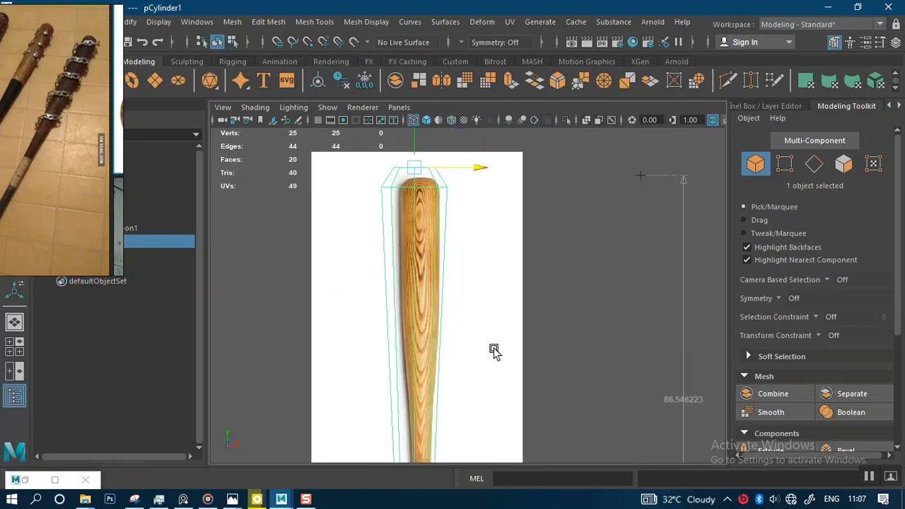
pyautogui.keyDown('alt'); pyautogui.moveTo(493, 351); pyautogui.dragTo(462, 309, button='right'); pyautogui.keyUp('alt')
pyautogui.moveTo(477, 184); pyautogui.dragTo(477, 184)
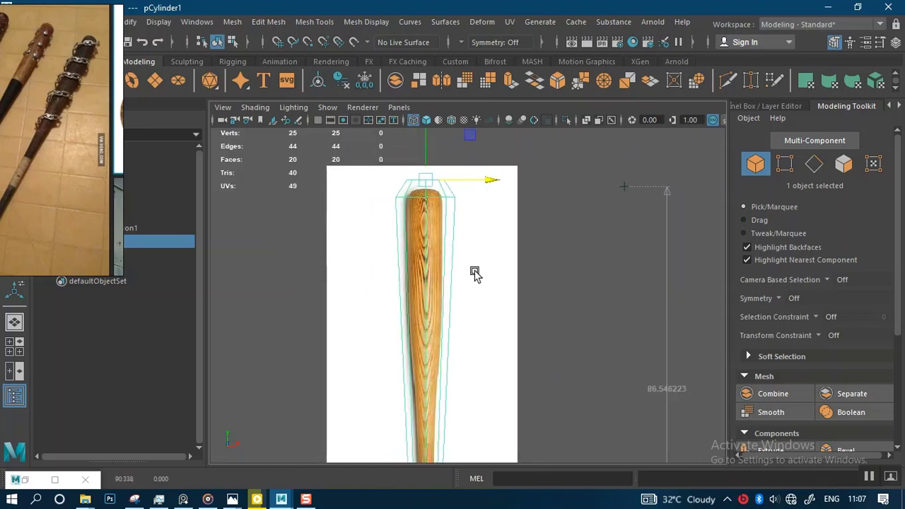
pyautogui.keyDown('alt'); pyautogui.moveTo(474, 273); pyautogui.dragTo(481, 164, button='middle'); pyautogui.keyUp('alt')
pyautogui.keyDown('alt'); pyautogui.moveTo(481, 154); pyautogui.dragTo(441, 296, button='right'); pyautogui.keyUp('alt')
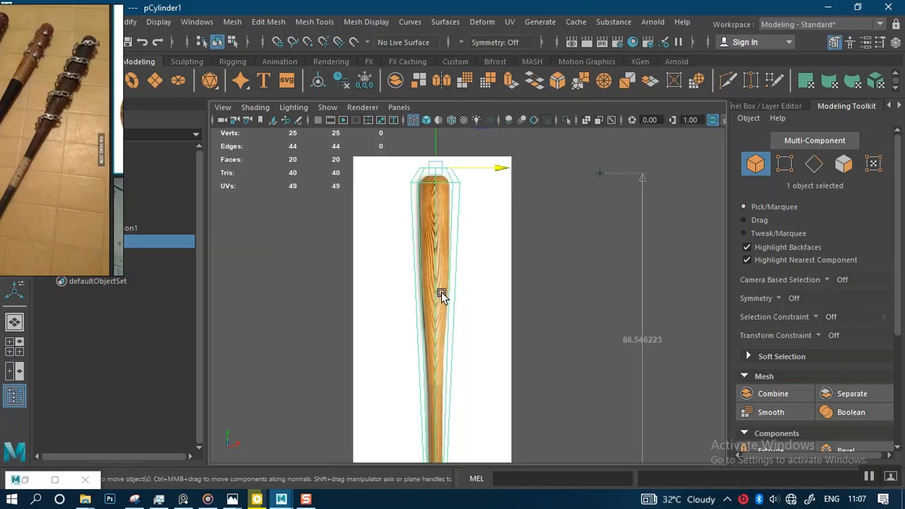
pyautogui.keyDown('alt'); pyautogui.moveTo(471, 237); pyautogui.dragTo(492, 420, button='right'); pyautogui.keyUp('alt')
pyautogui.keyDown('alt'); pyautogui.moveTo(438, 145); pyautogui.dragTo(450, 242, button='right'); pyautogui.keyUp('alt')
pyautogui.keyDown('alt'); pyautogui.moveTo(417, 138); pyautogui.dragTo(450, 310, button='middle'); pyautogui.keyUp('alt')
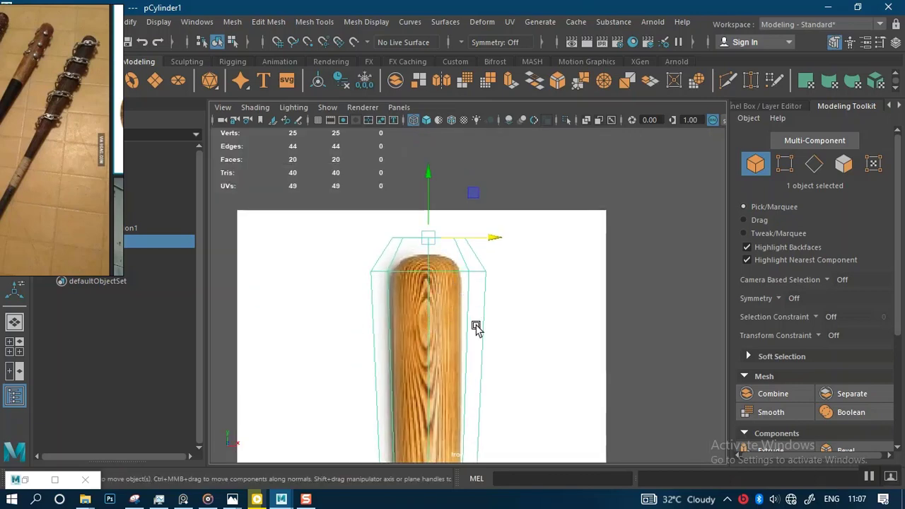
pyautogui.keyDown('alt'); pyautogui.moveTo(476, 326); pyautogui.dragTo(505, 268, button='right'); pyautogui.keyUp('alt')
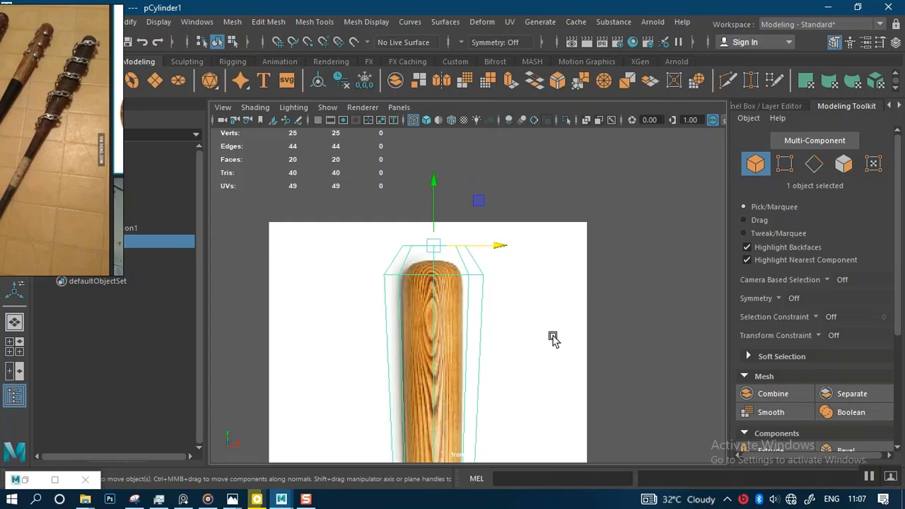
# Step: Start saving the scene as a Maya Binary file in the REF folder
pyautogui.hotkey('ctrl', 'shift', 's')
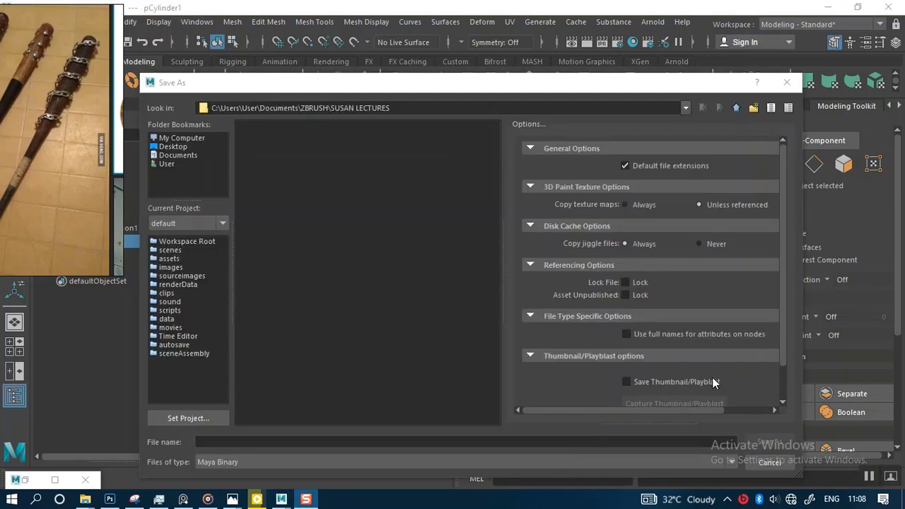
pyautogui.click(786, 83)
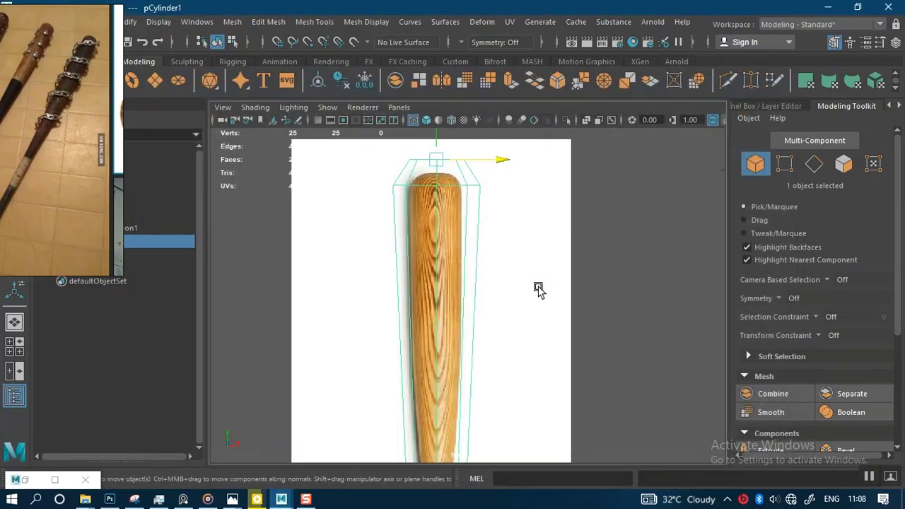
pyautogui.hotkey('ctrl', 'shift', 's')
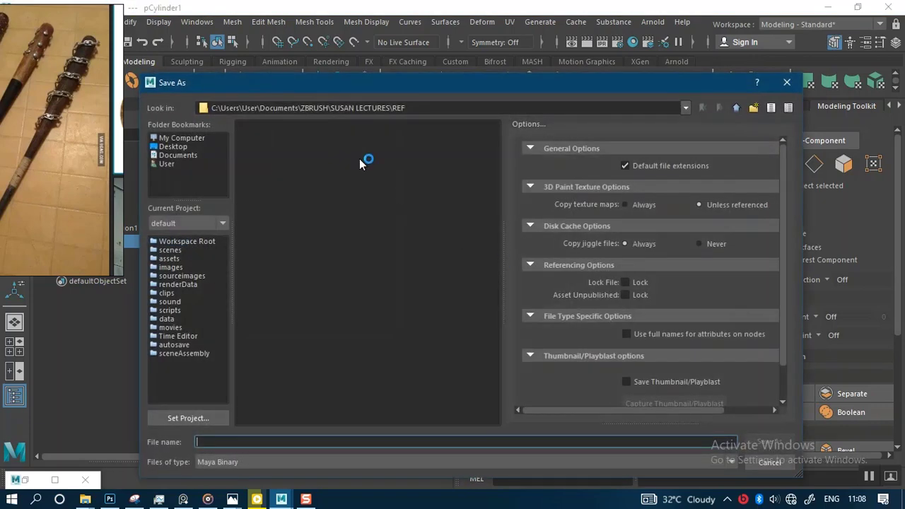
pyautogui.click(413, 108)
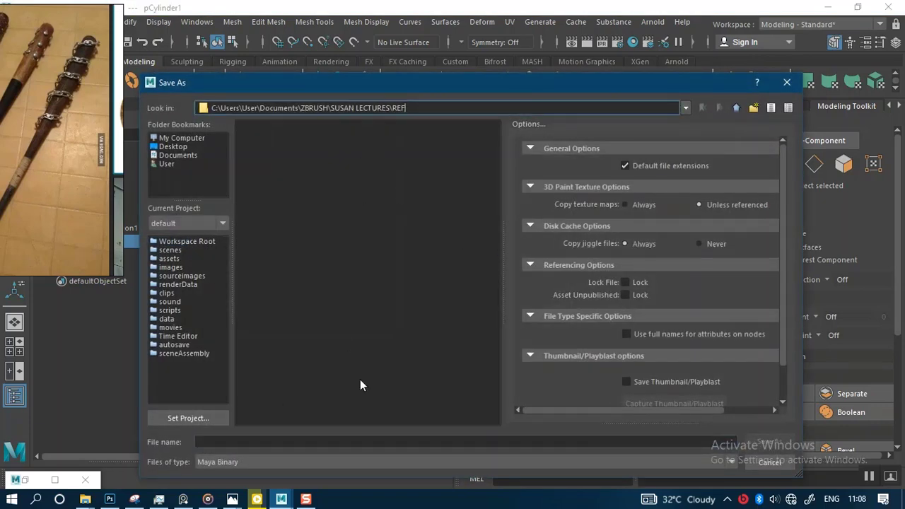
pyautogui.click(867, 477)
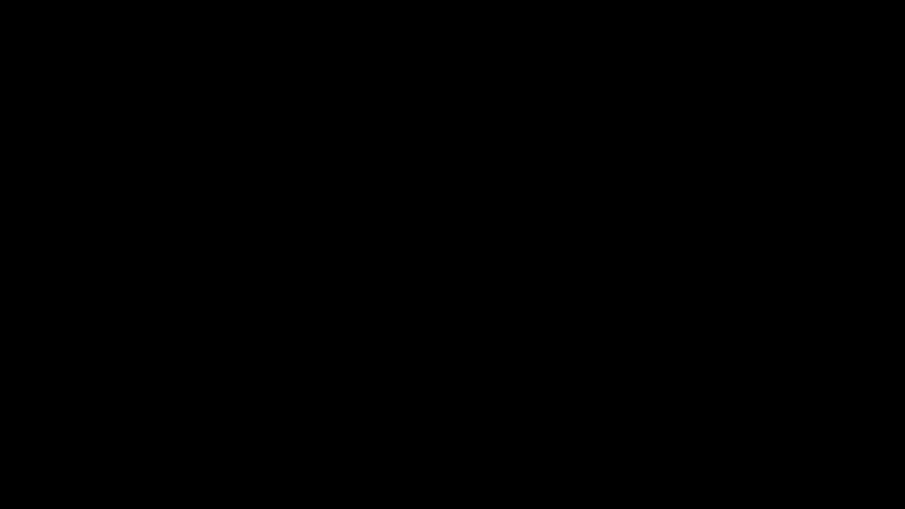